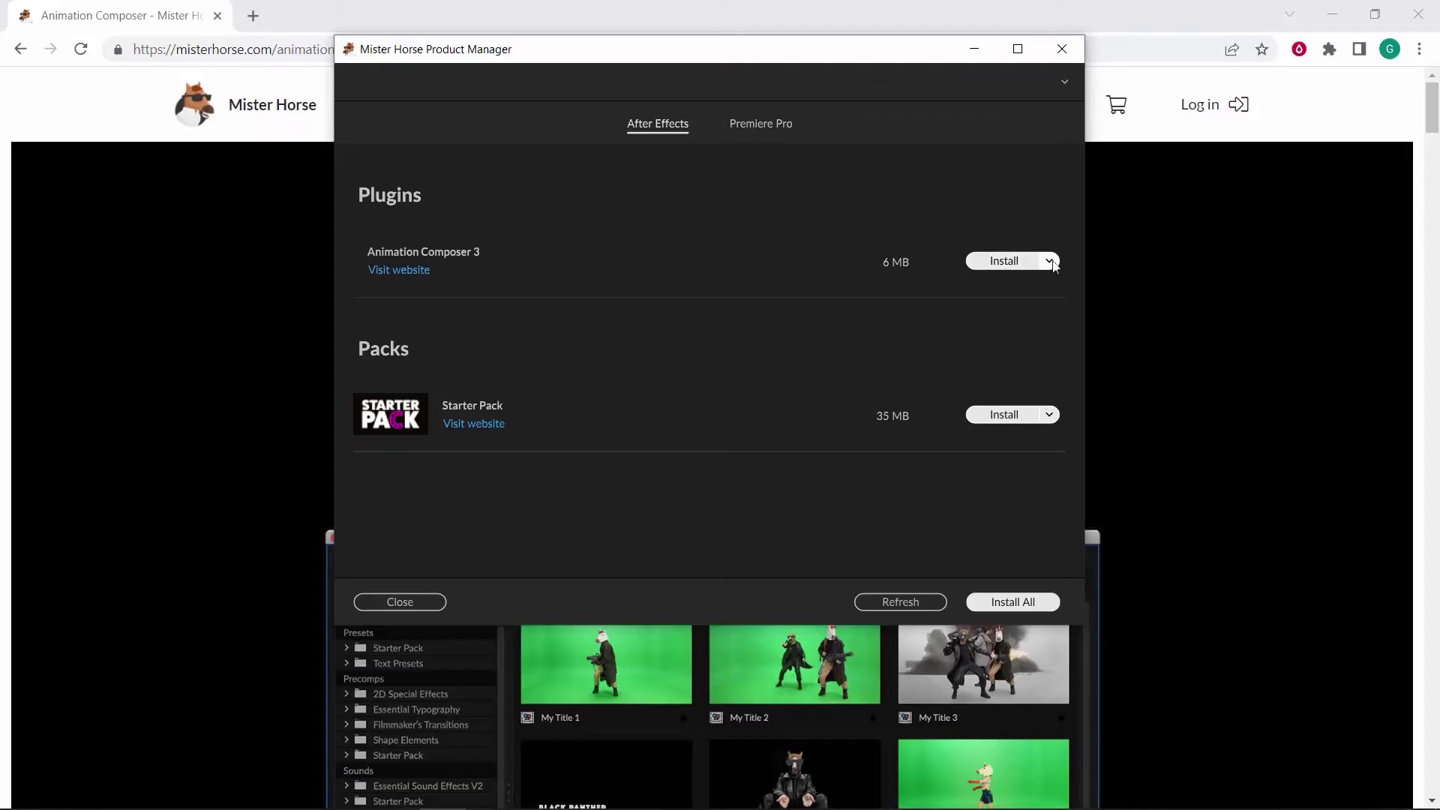
- Start installing the Animation Composer 3 plugin for After Effects, checking the Premiere Pro products first
left_click(761, 126)
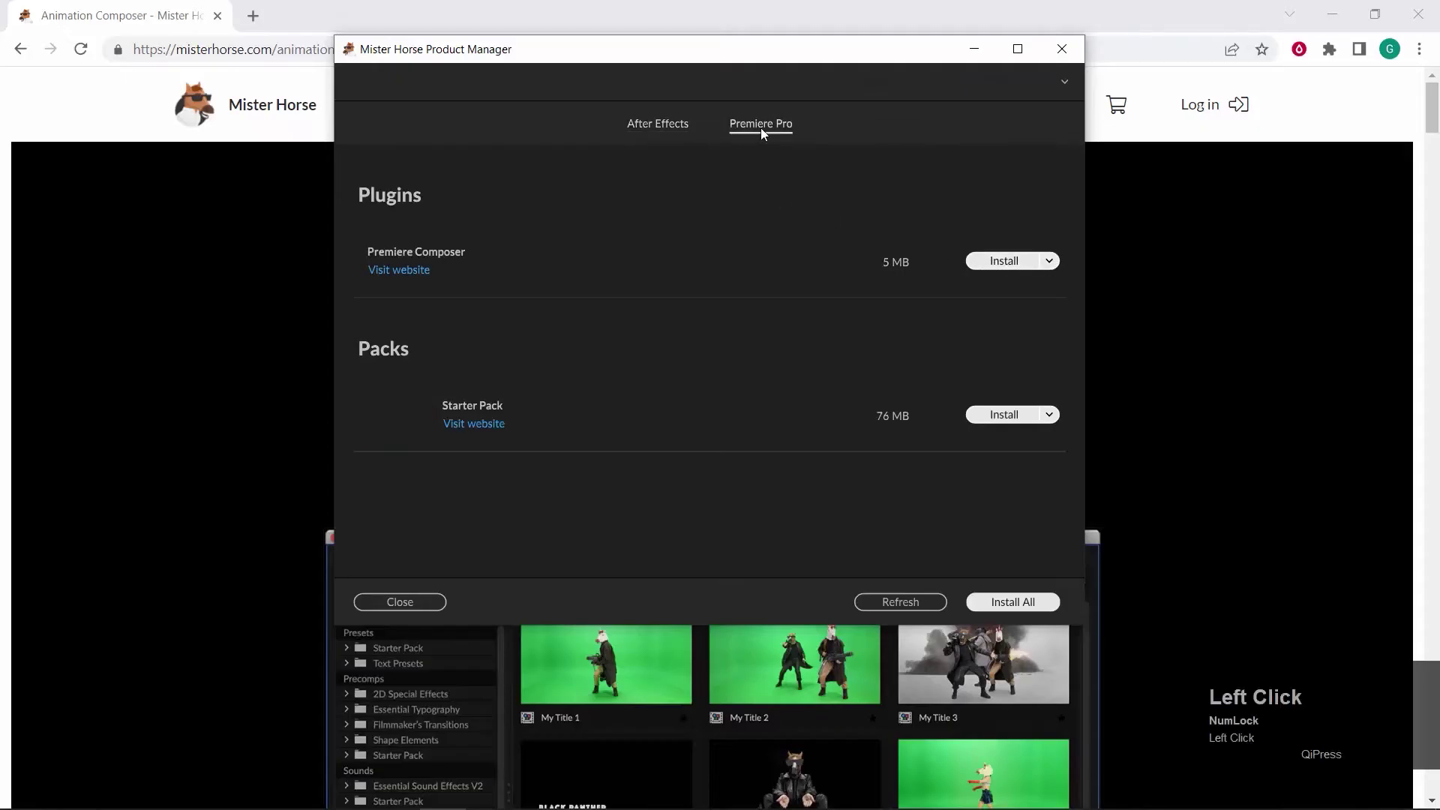
left_click(655, 123)
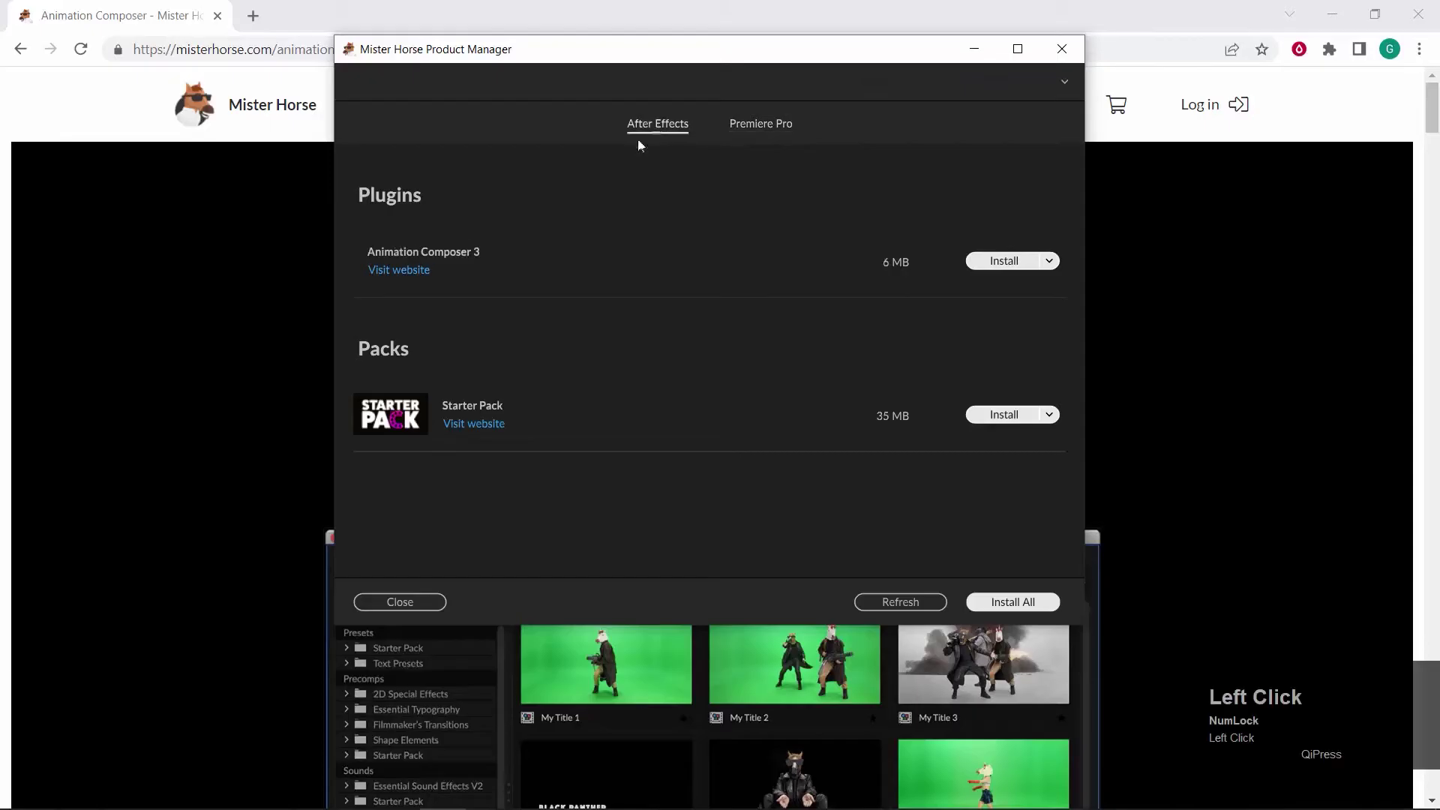
left_click(1023, 261)
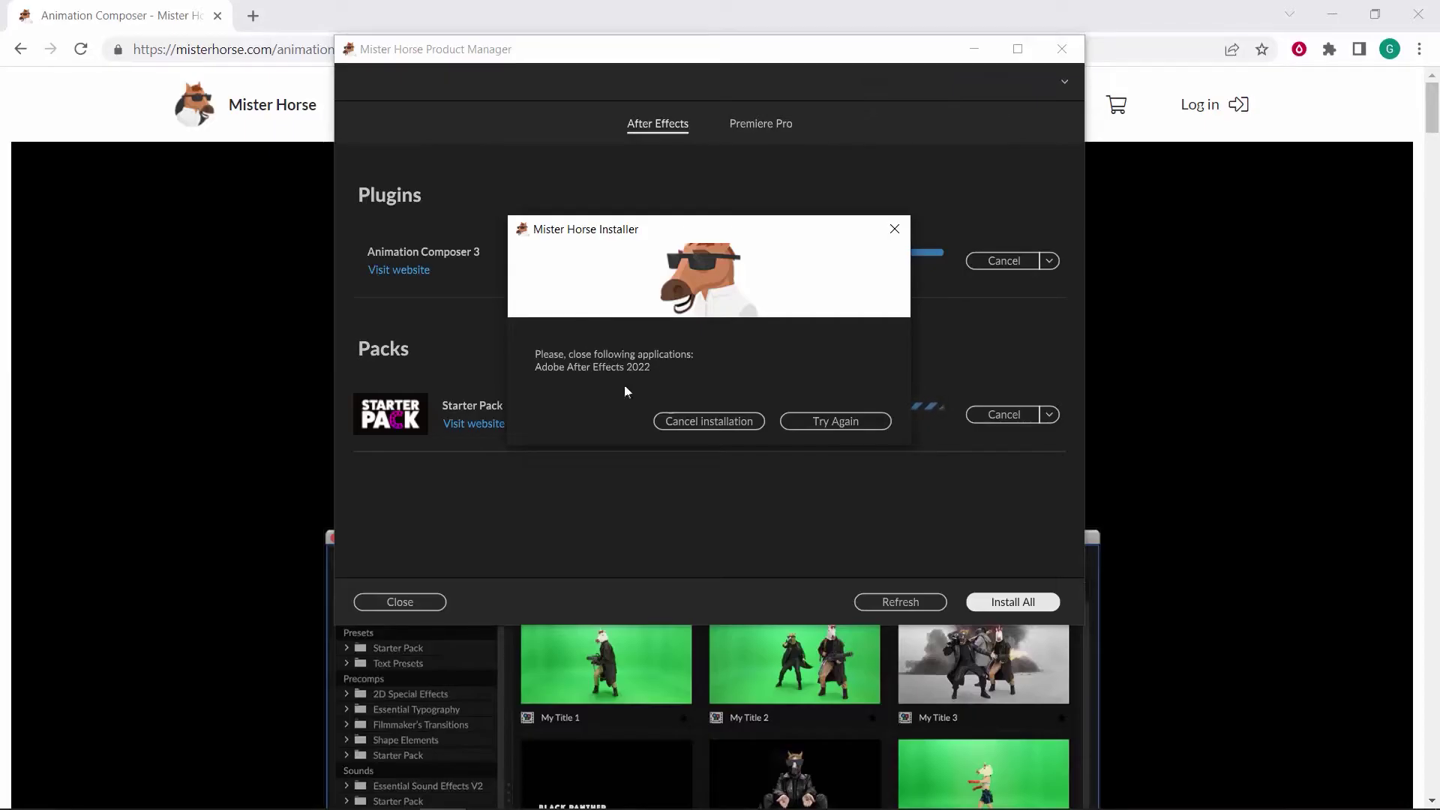
- Switch to After Effects, close it with the project changes saved, and retry the Mister Horse installation
key("alt+Tab")
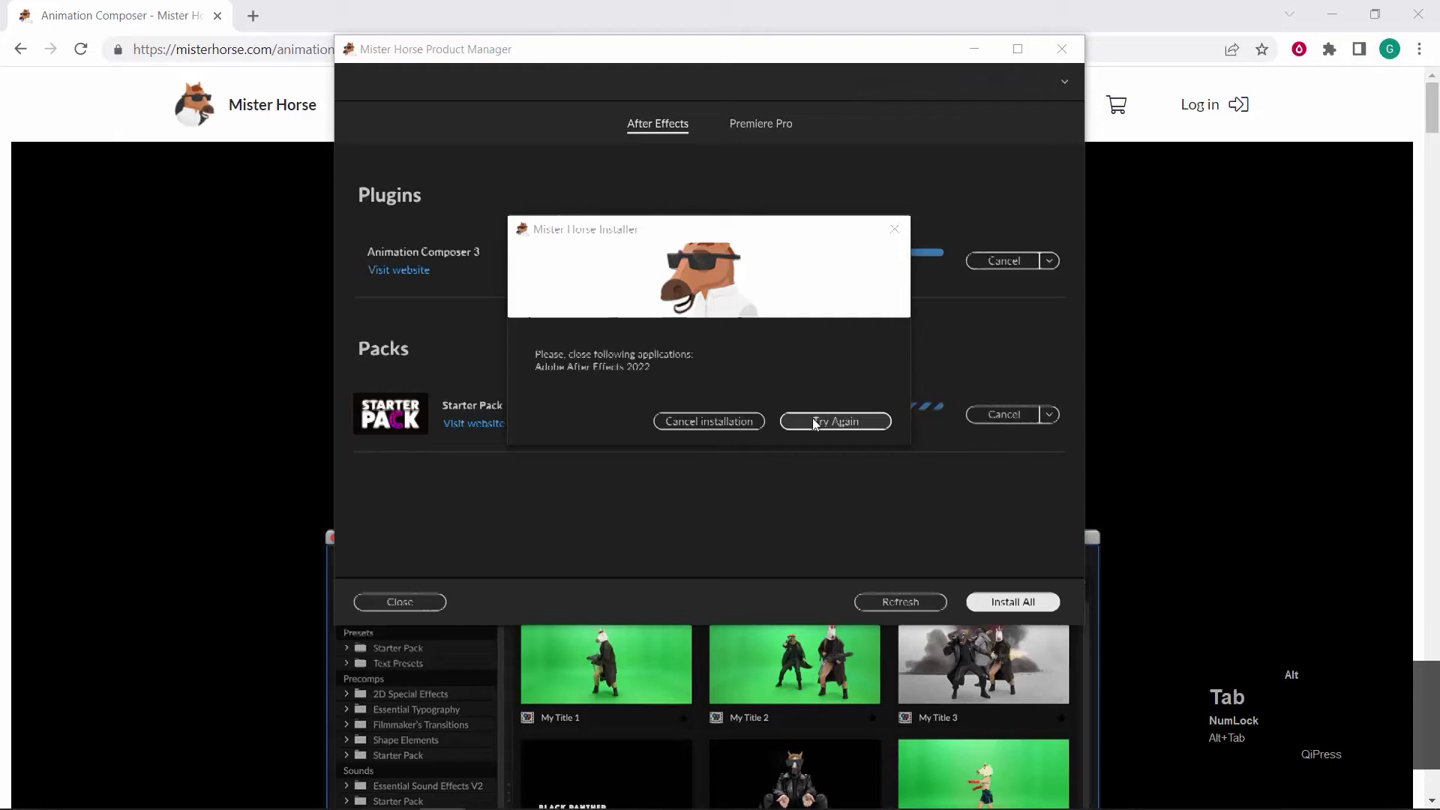
key("alt+Tab")
key("alt+Tab")
key("alt+Tab")
key("alt+Tab")
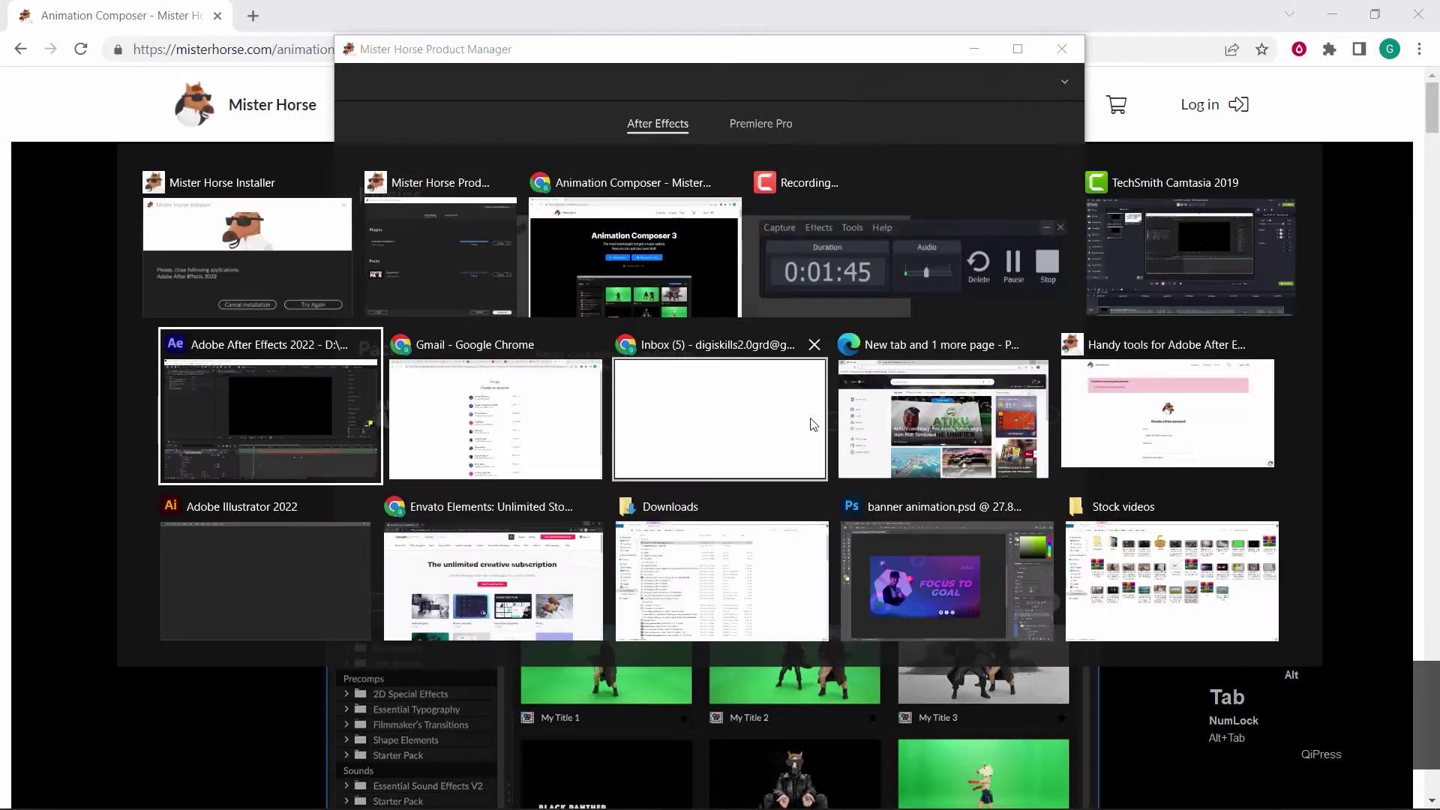
key("alt+F4")
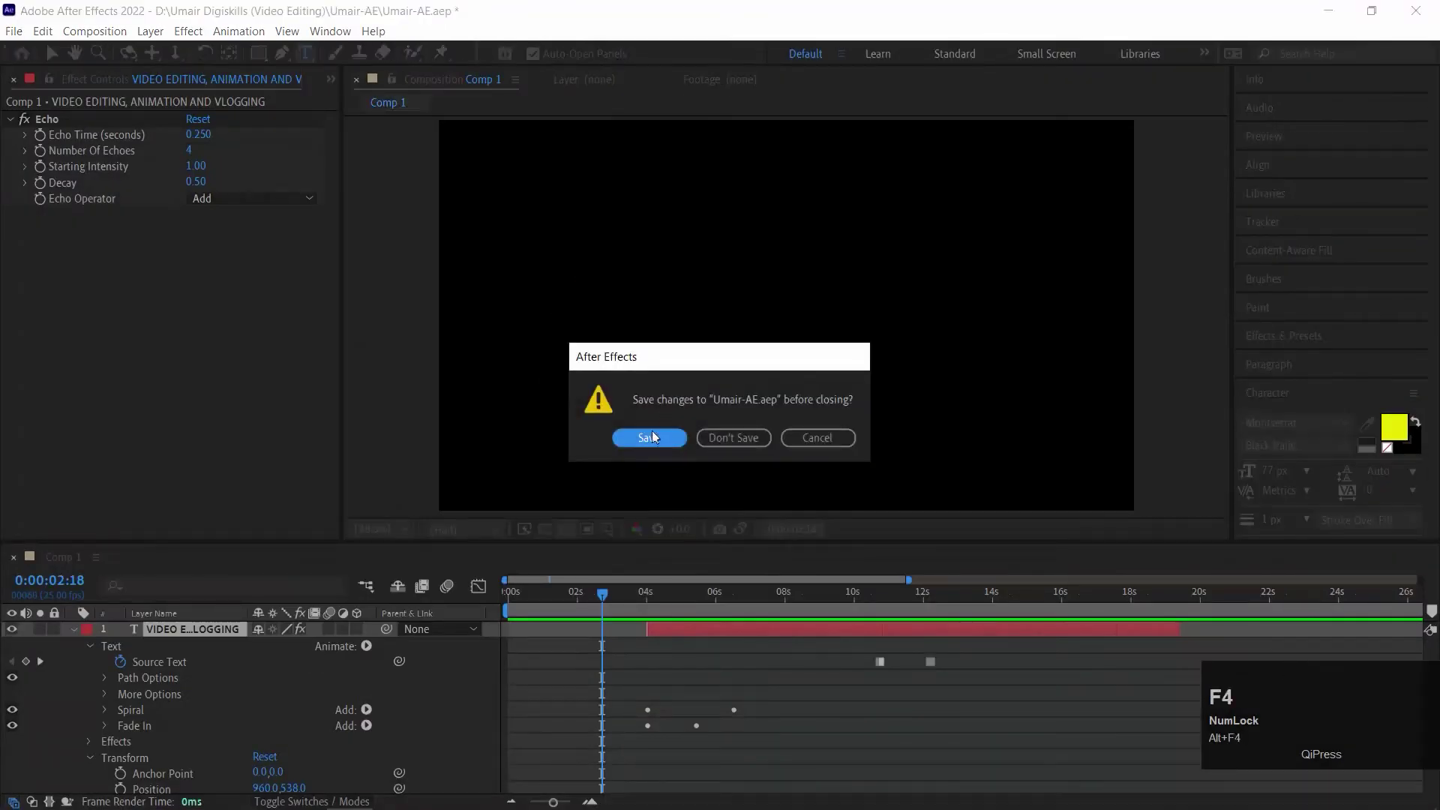
left_click(651, 438)
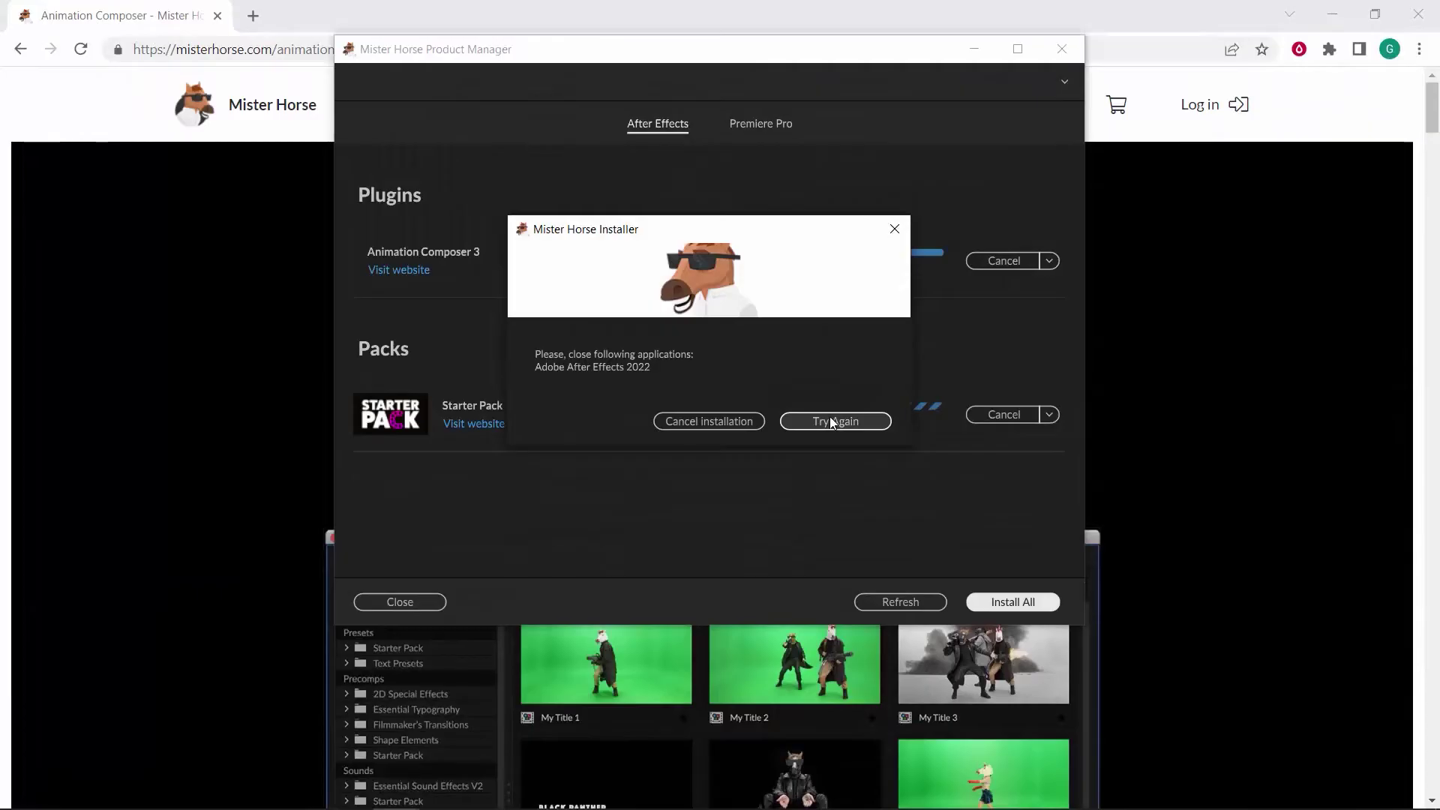
left_click(831, 422)
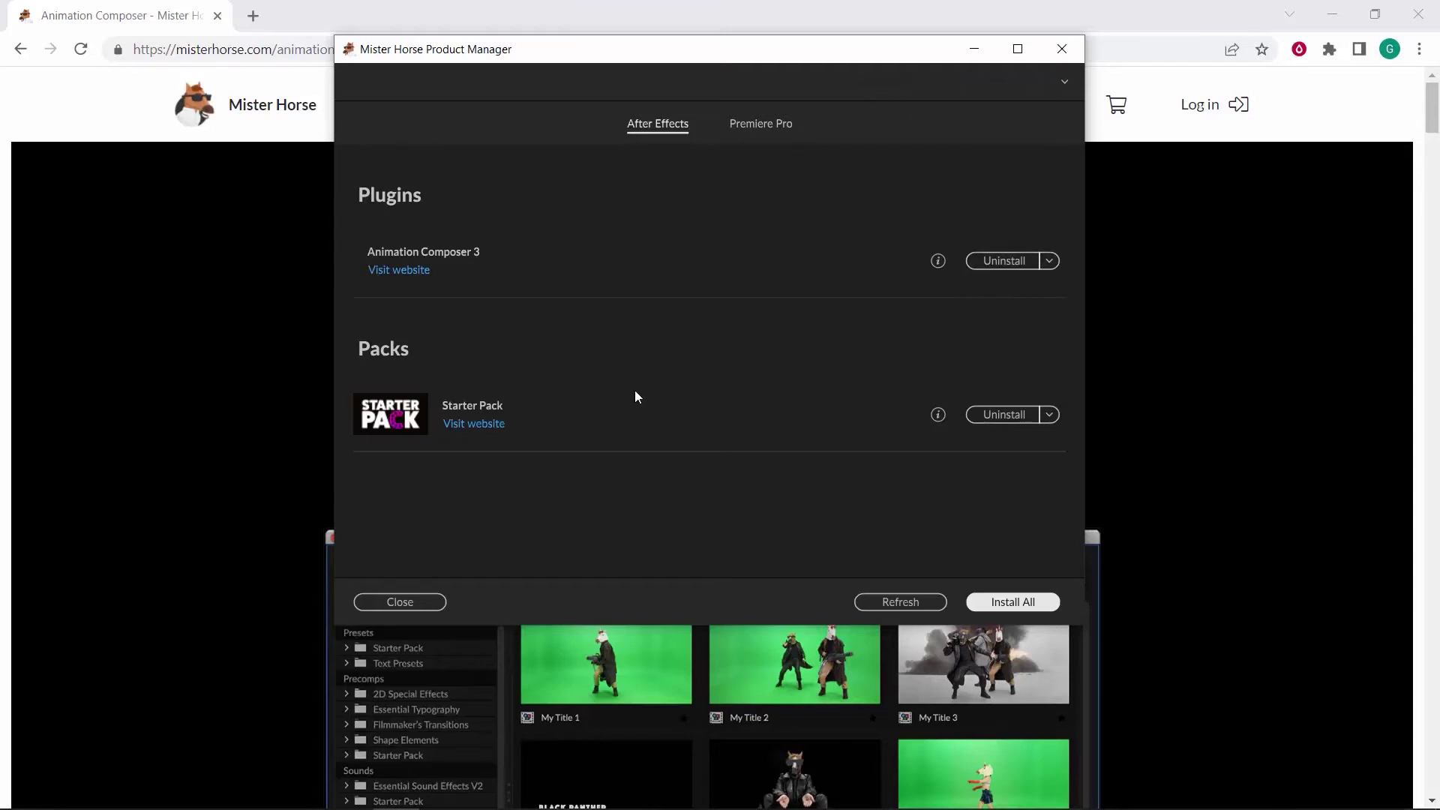
- Launch Adobe After Effects 2022, dismiss the startup notices and reopen the most recent project
key("super")
type("aft")
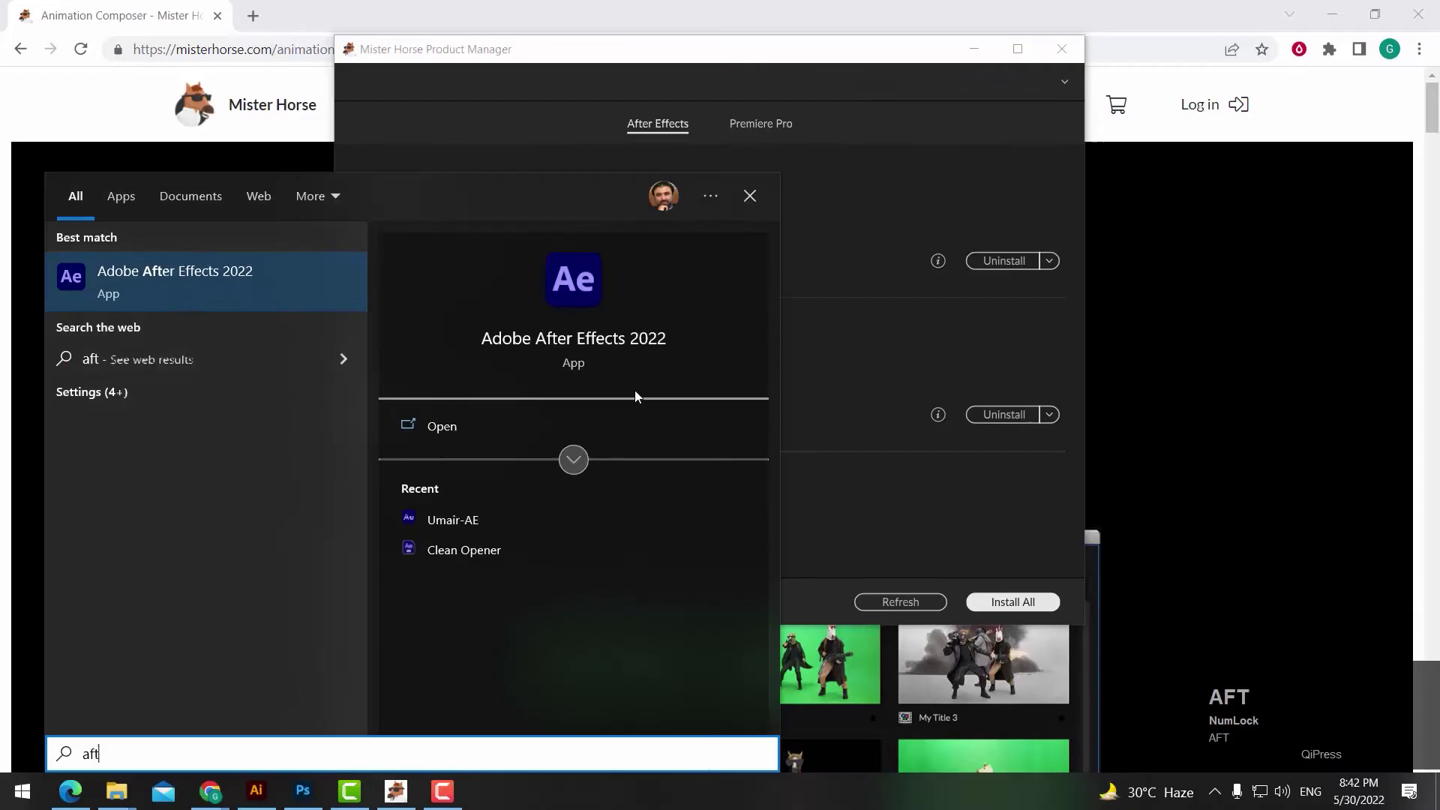
left_click(276, 282)
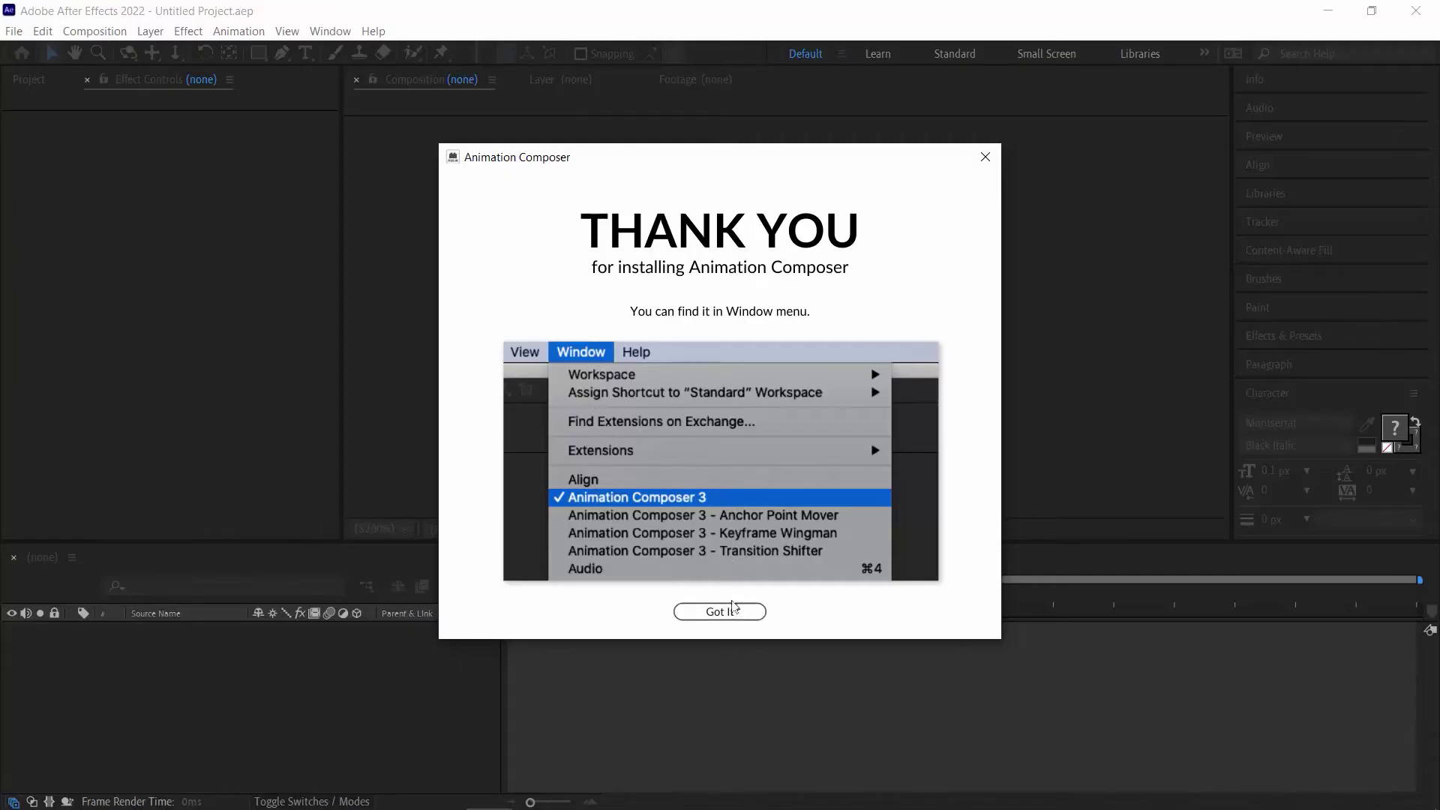
left_click(720, 612)
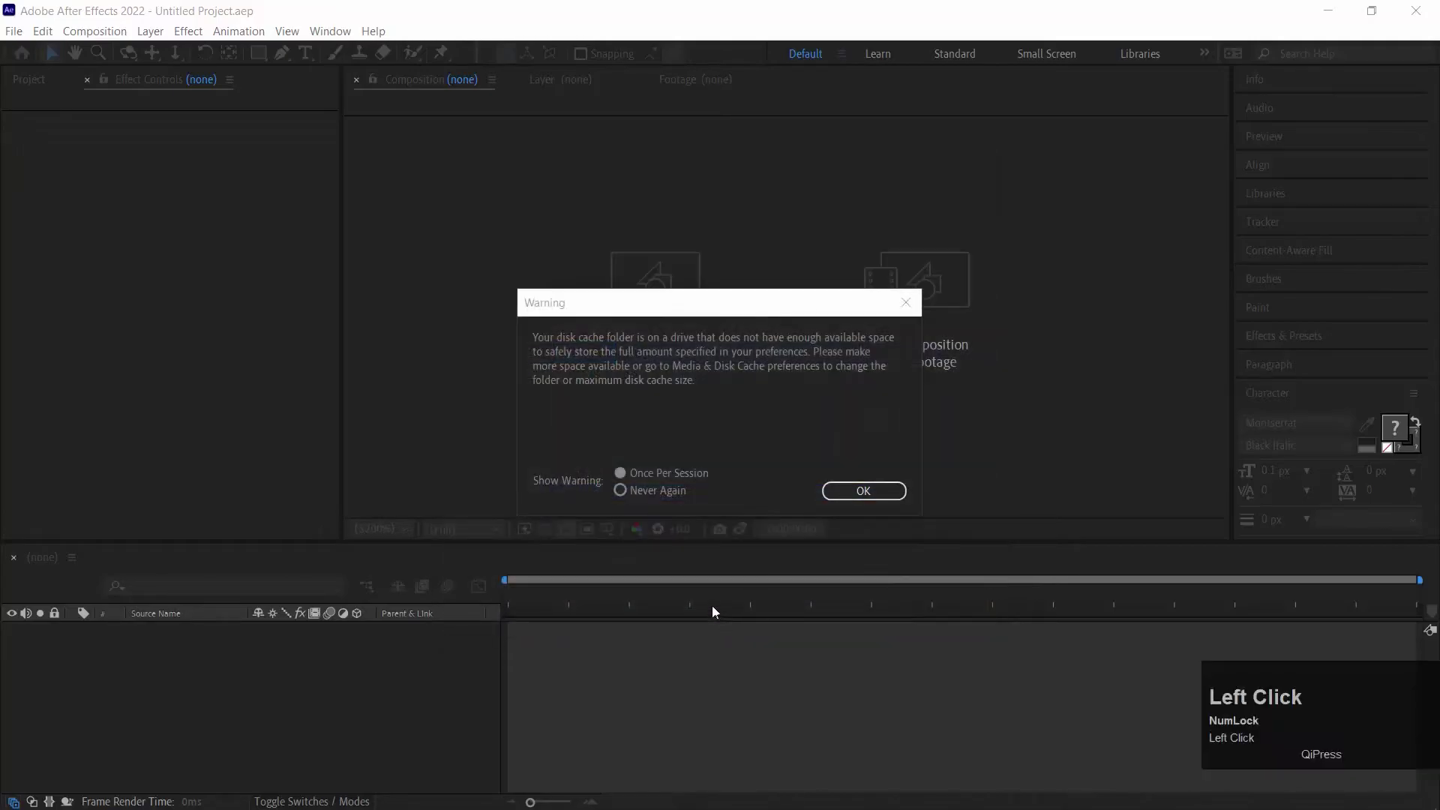
key("q")
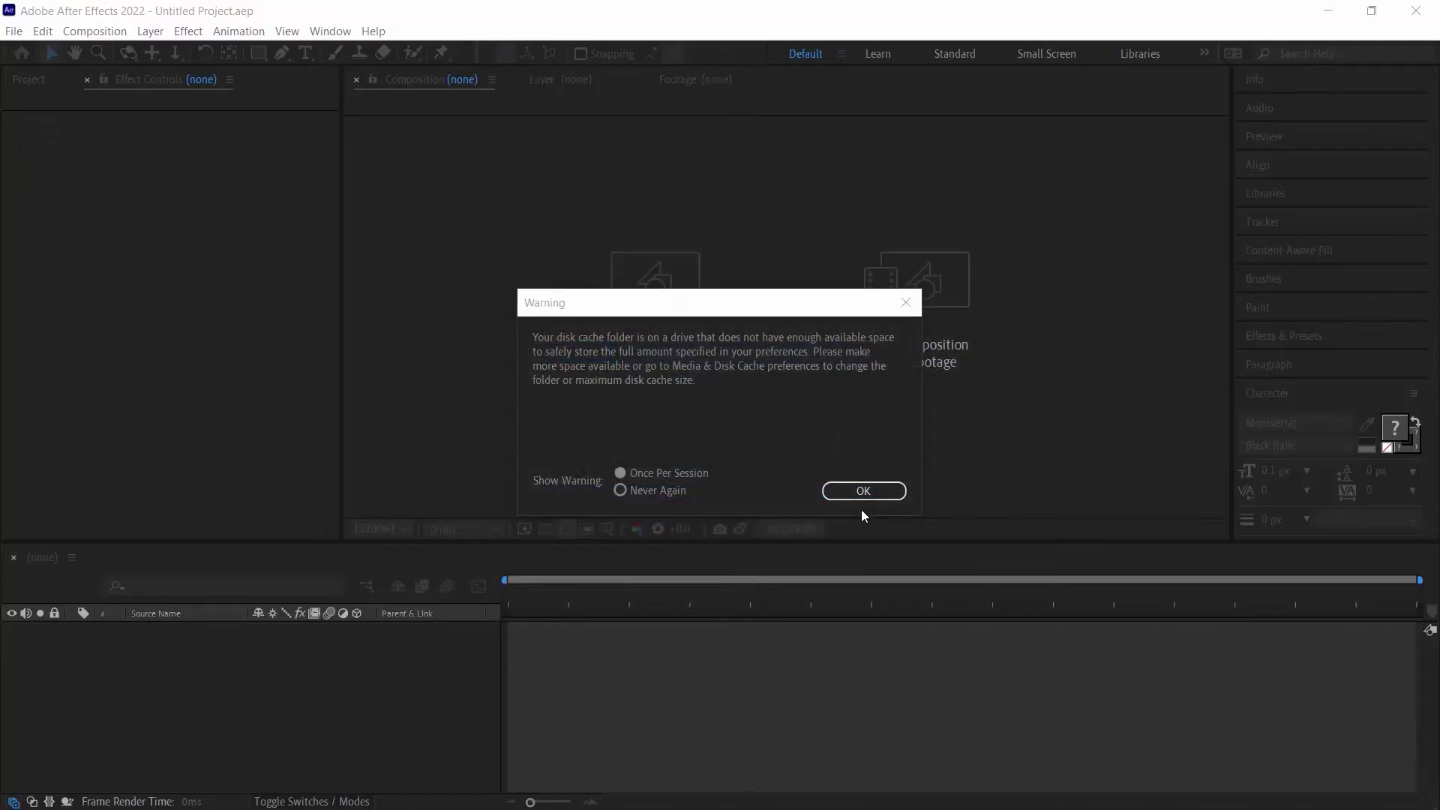
left_click(864, 491)
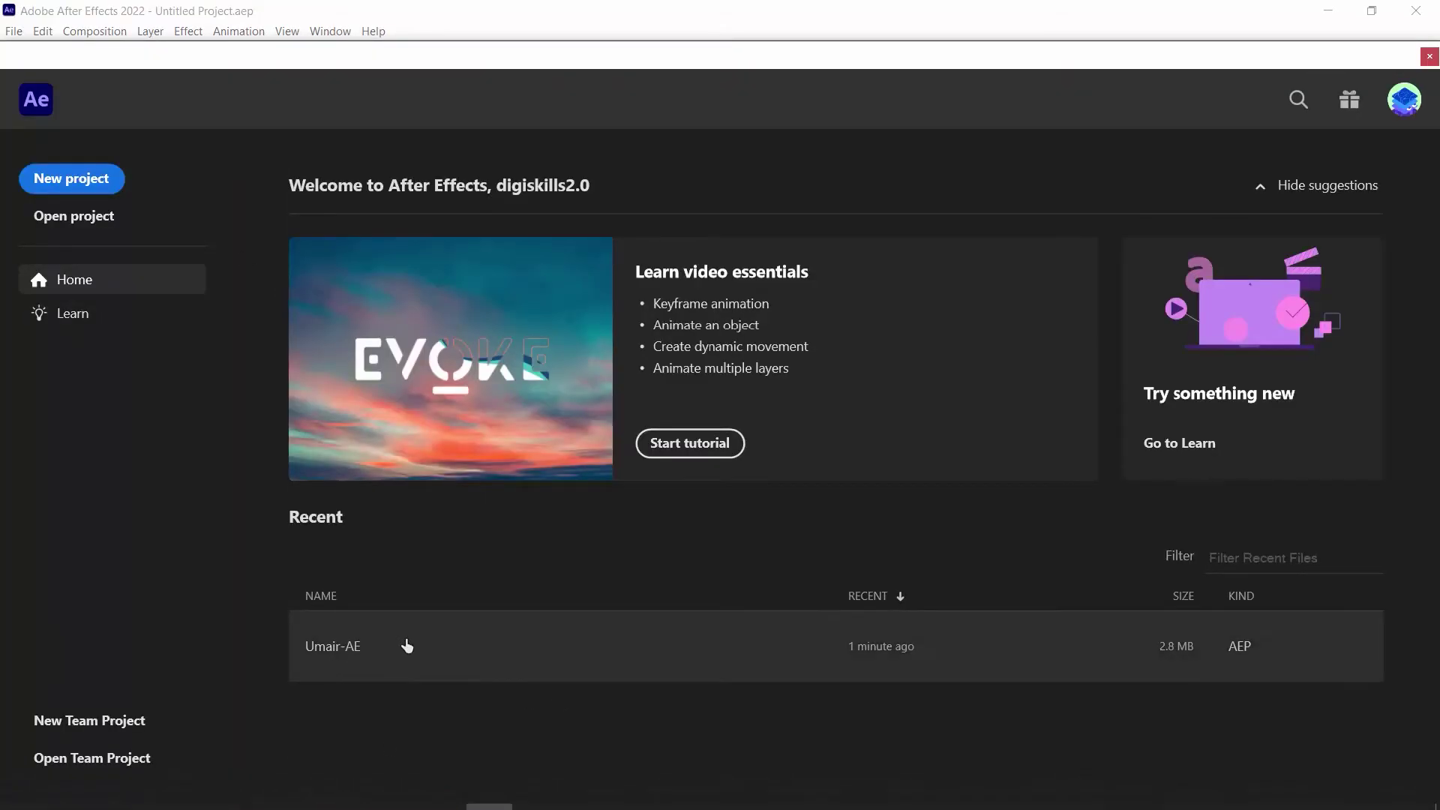
left_click(339, 648)
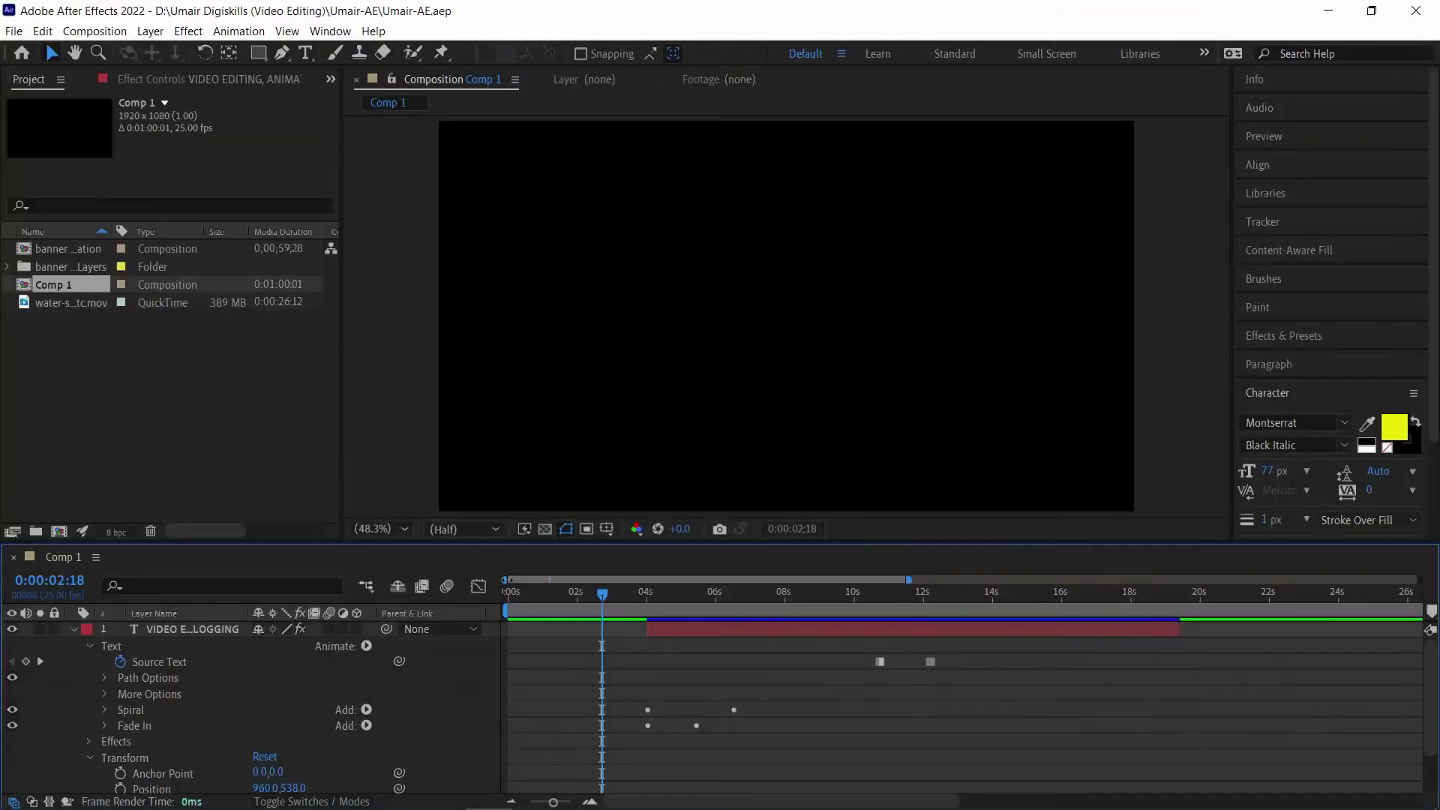
- Remove the Spiral and Fade In animators and all Source Text keyframes from the VIDEO EDITING, ANIMATION AND VLOGGING text layer
left_click_drag(639, 597, 807, 628)
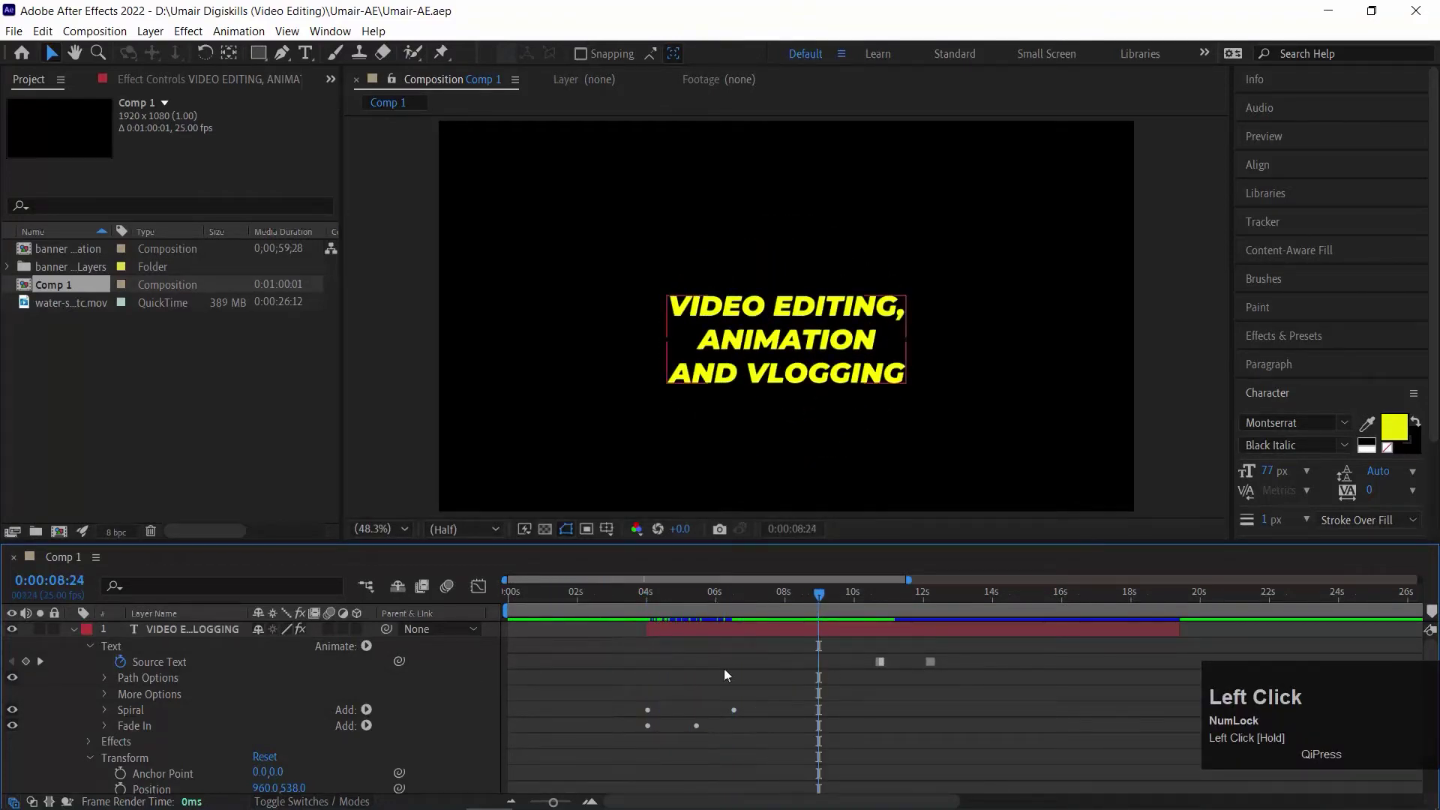
left_click(113, 646)
left_click(131, 710)
left_click(158, 725, "shift")
key("Delete")
left_click(162, 666)
- Shift the text layer in time so that it starts at 0:00:00:00 of Comp 1
mouse_move(819, 597)
left_mouse_down()
mouse_move(839, 604)
mouse_move(594, 596)
mouse_move(809, 595)
left_mouse_up()
key("minus")
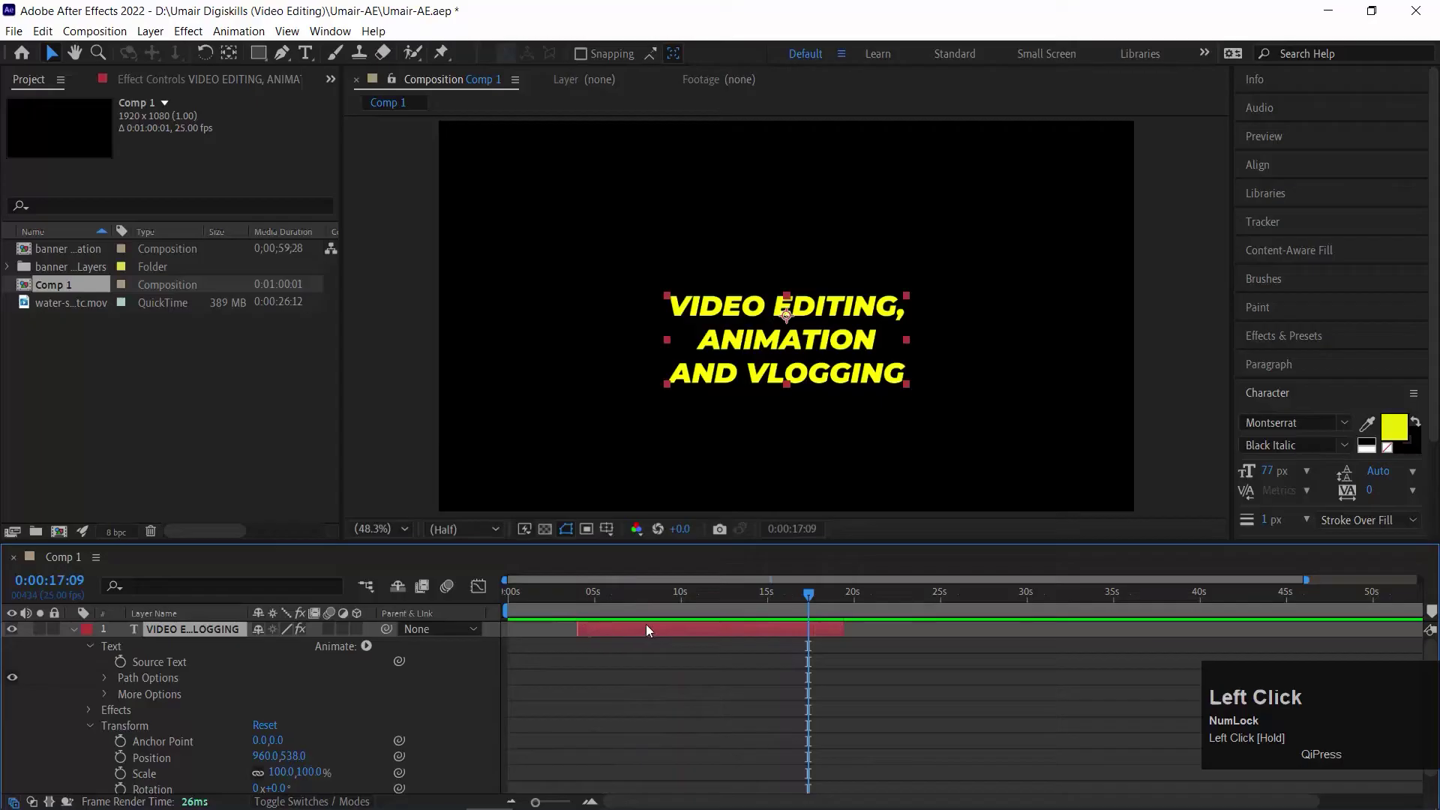
left_click_drag(616, 630, 587, 630)
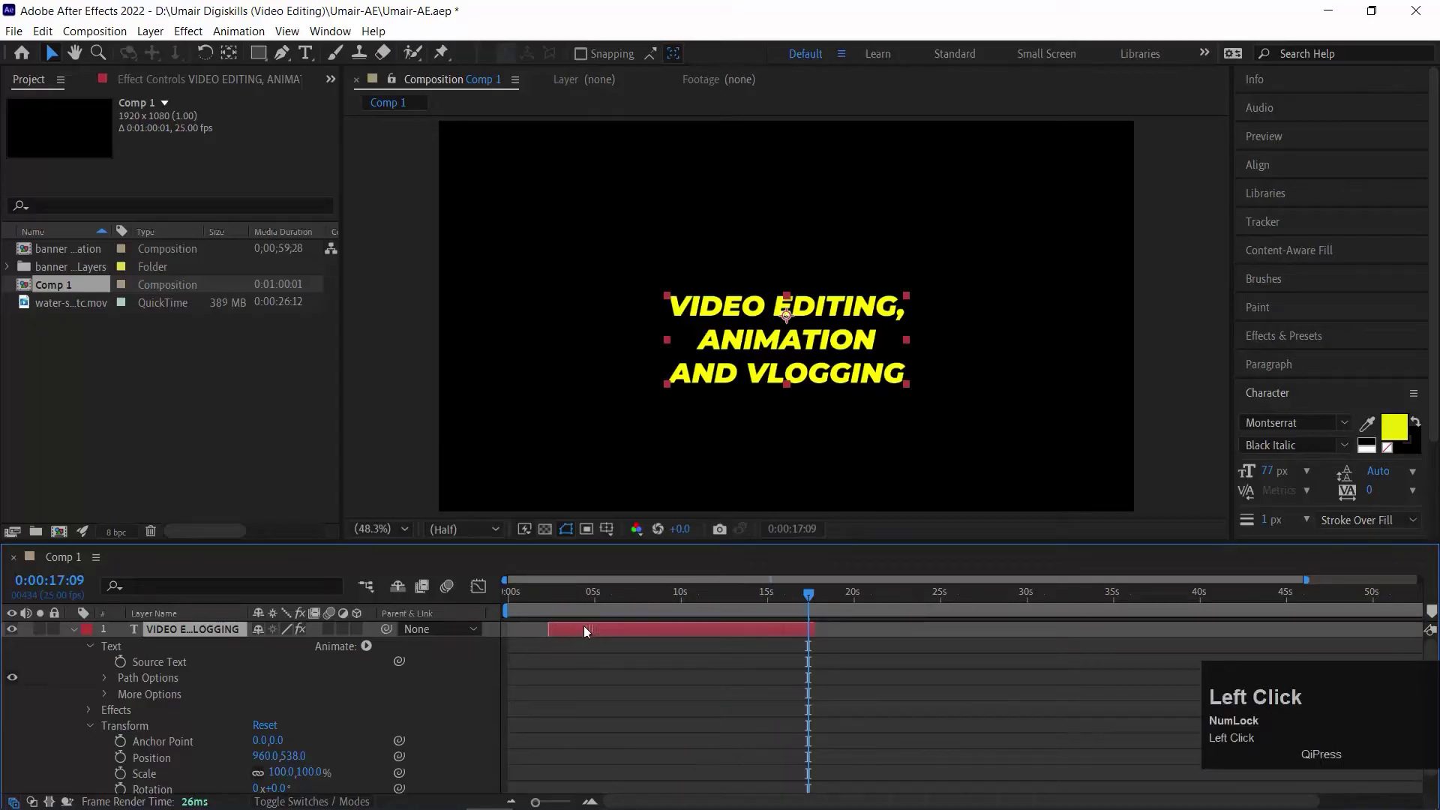
key("ctrl+z")
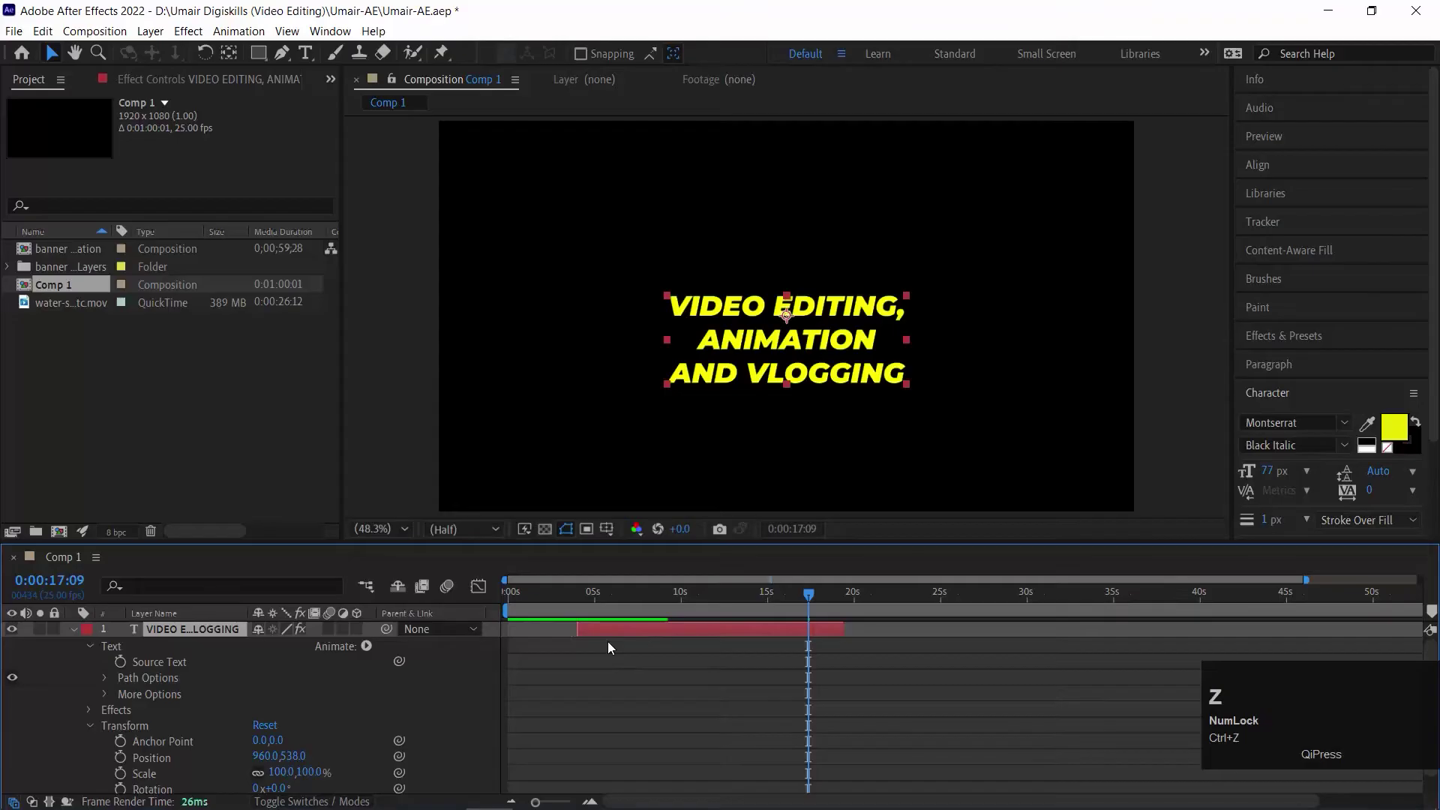
key("Home")
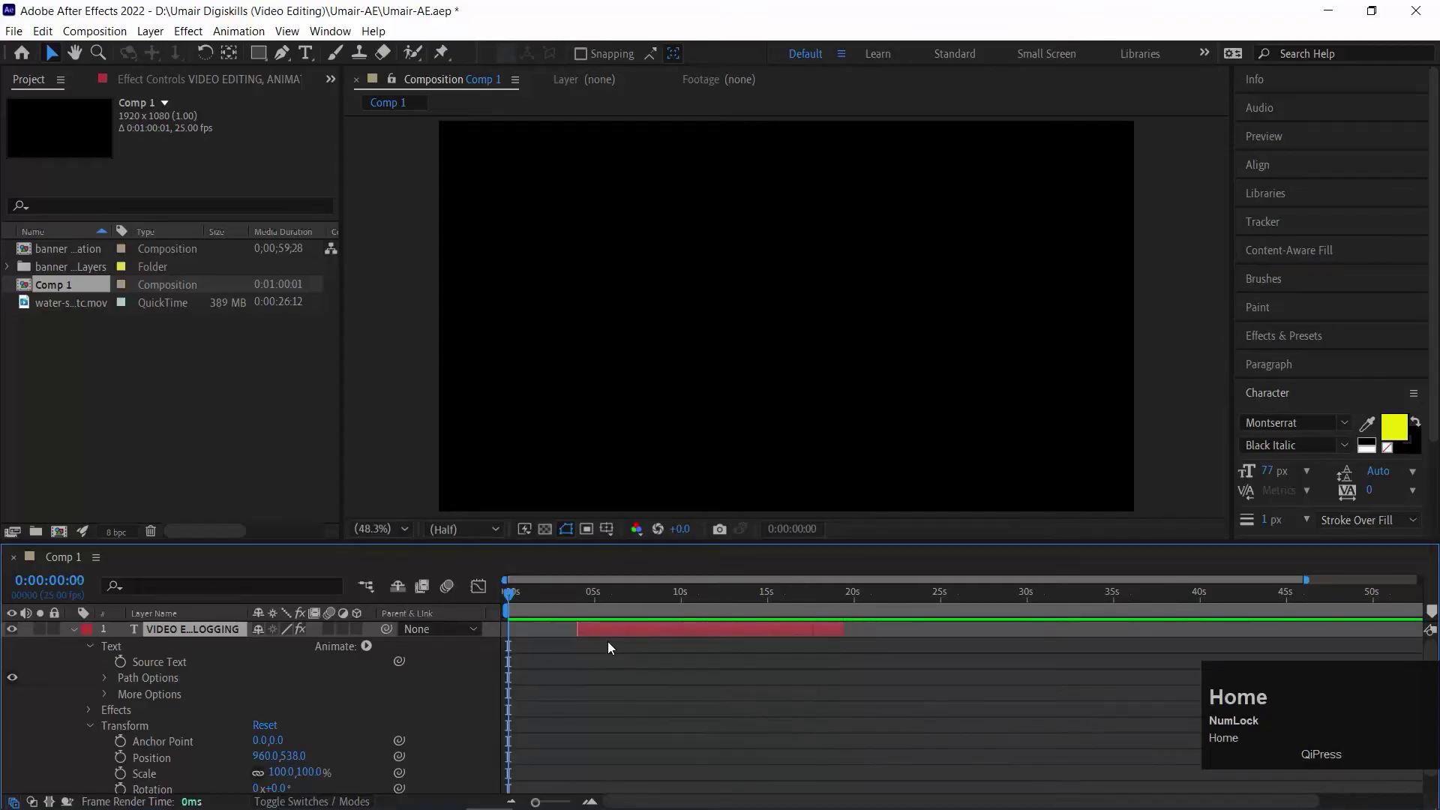
key("bracketleft")
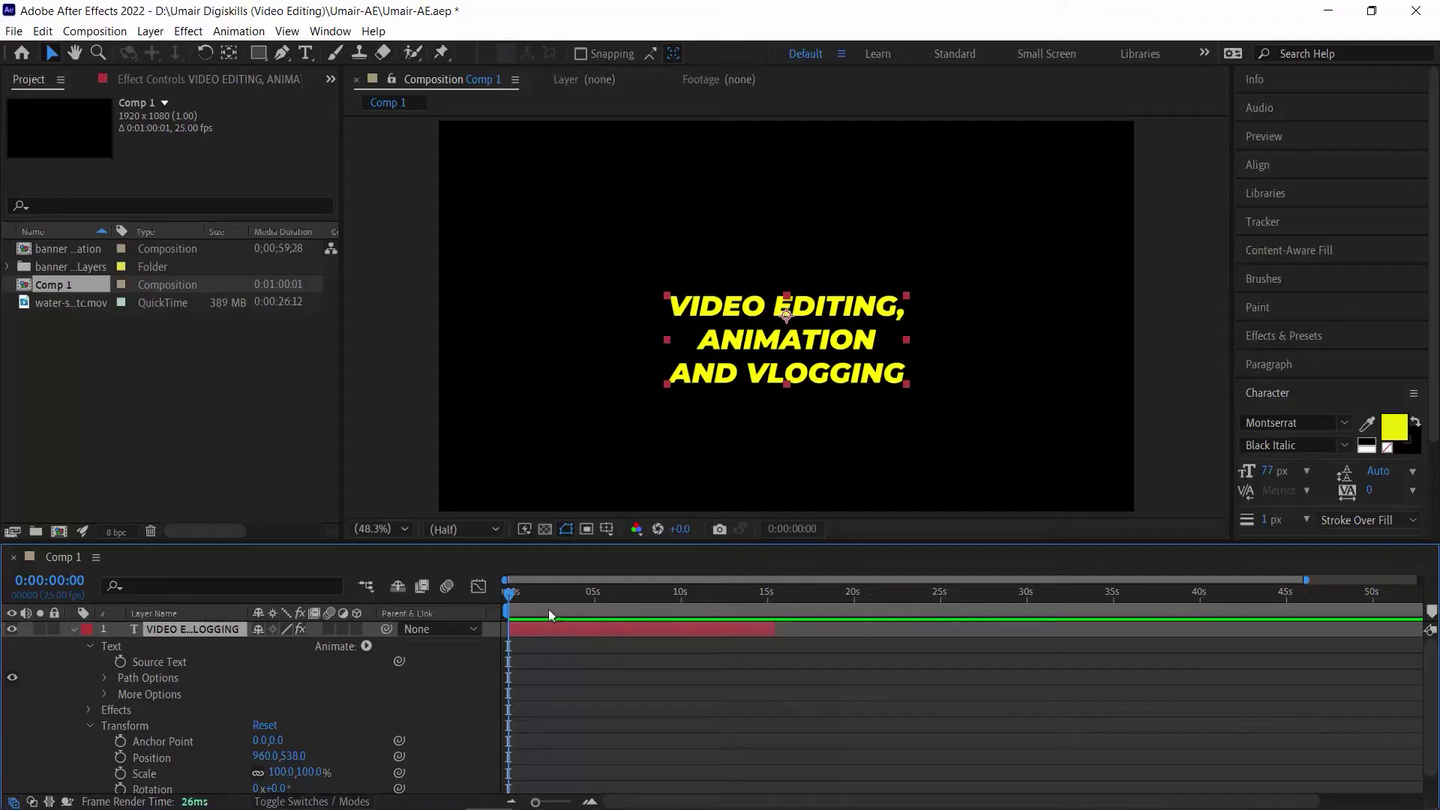
- Open Animation Composer 3, dock it in the same group as Effect Controls and widen that group
left_click(328, 31)
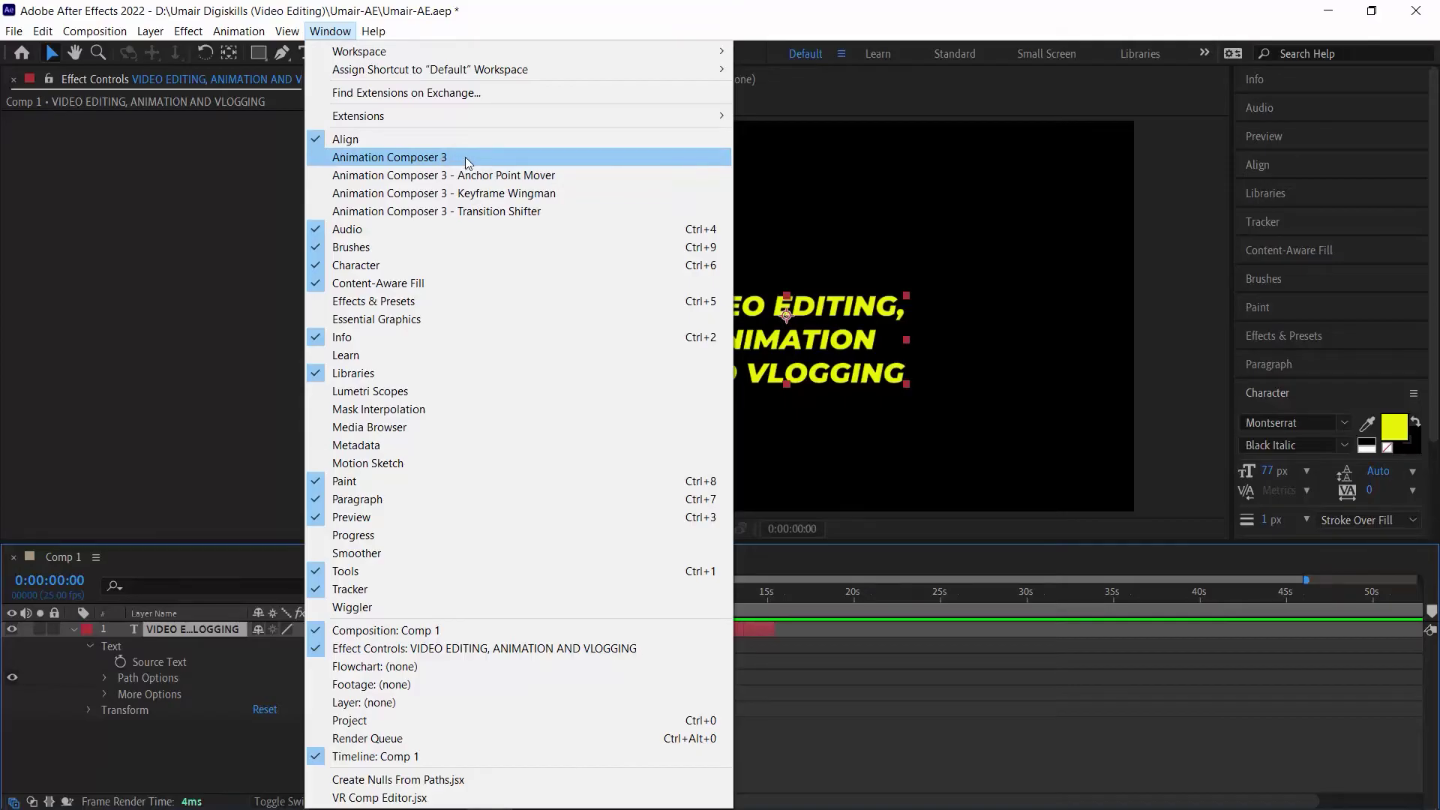
left_click(466, 162)
left_click_drag(187, 138, 208, 105)
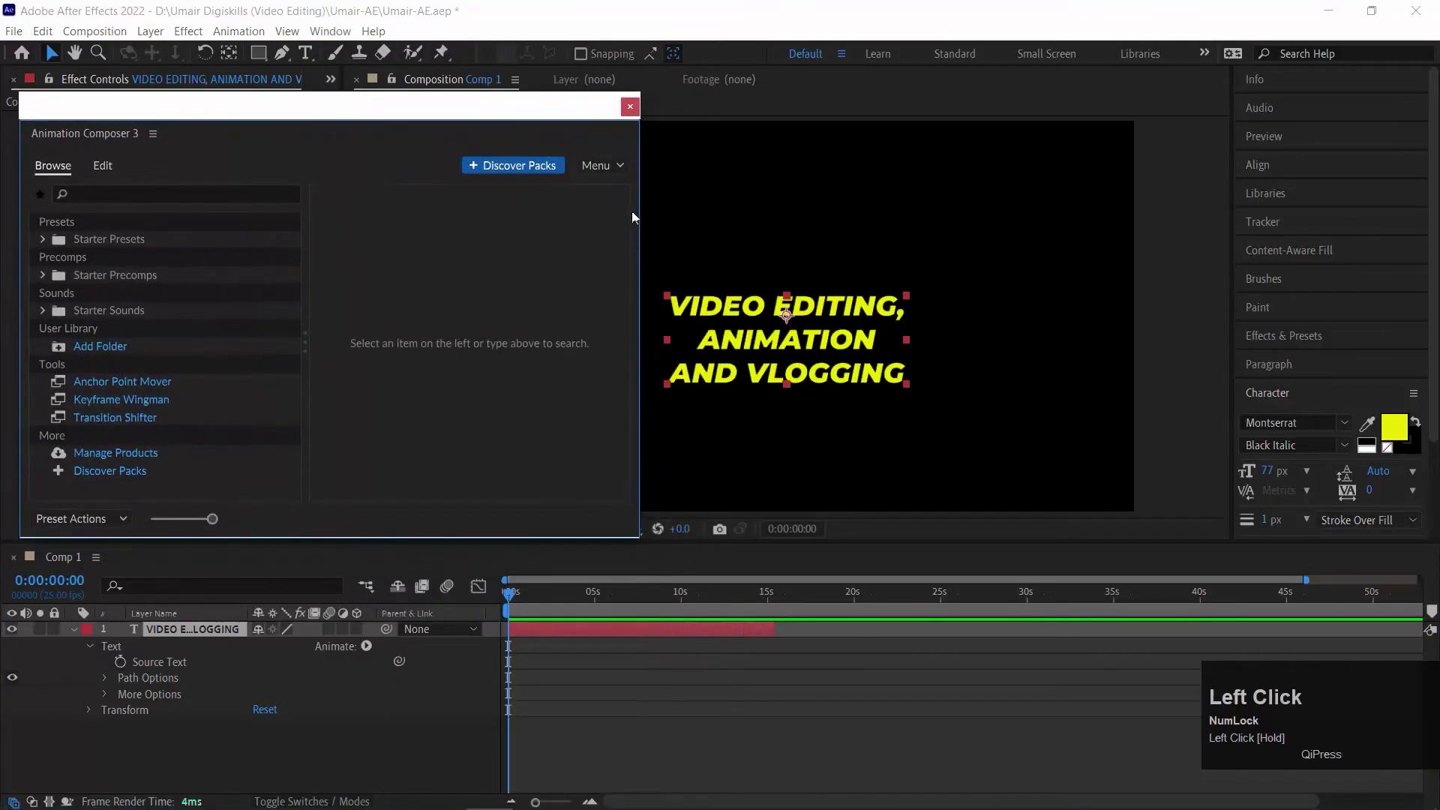
left_click_drag(106, 138, 1258, 507)
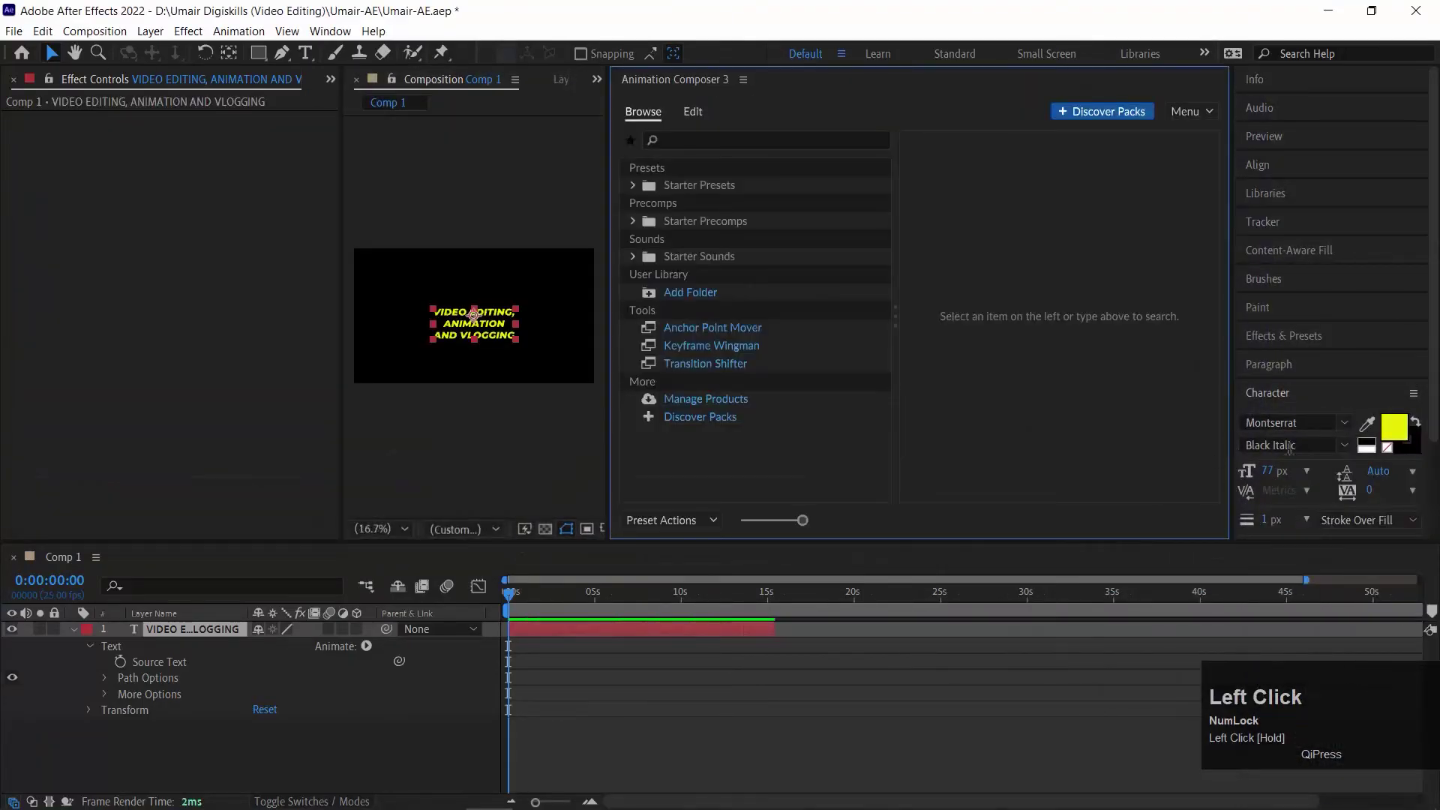
left_click_drag(647, 75, 1281, 512)
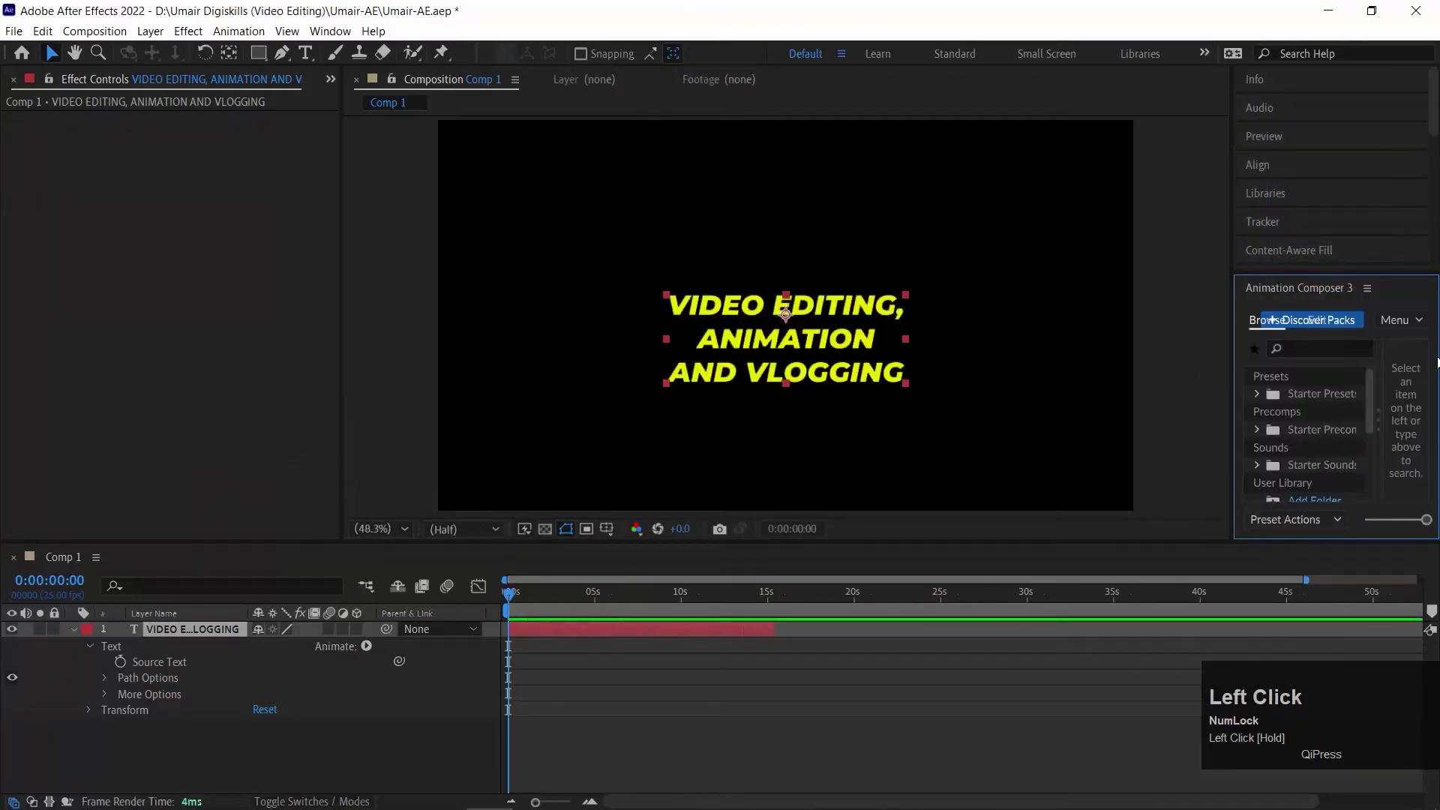
left_click_drag(1312, 294, 319, 92)
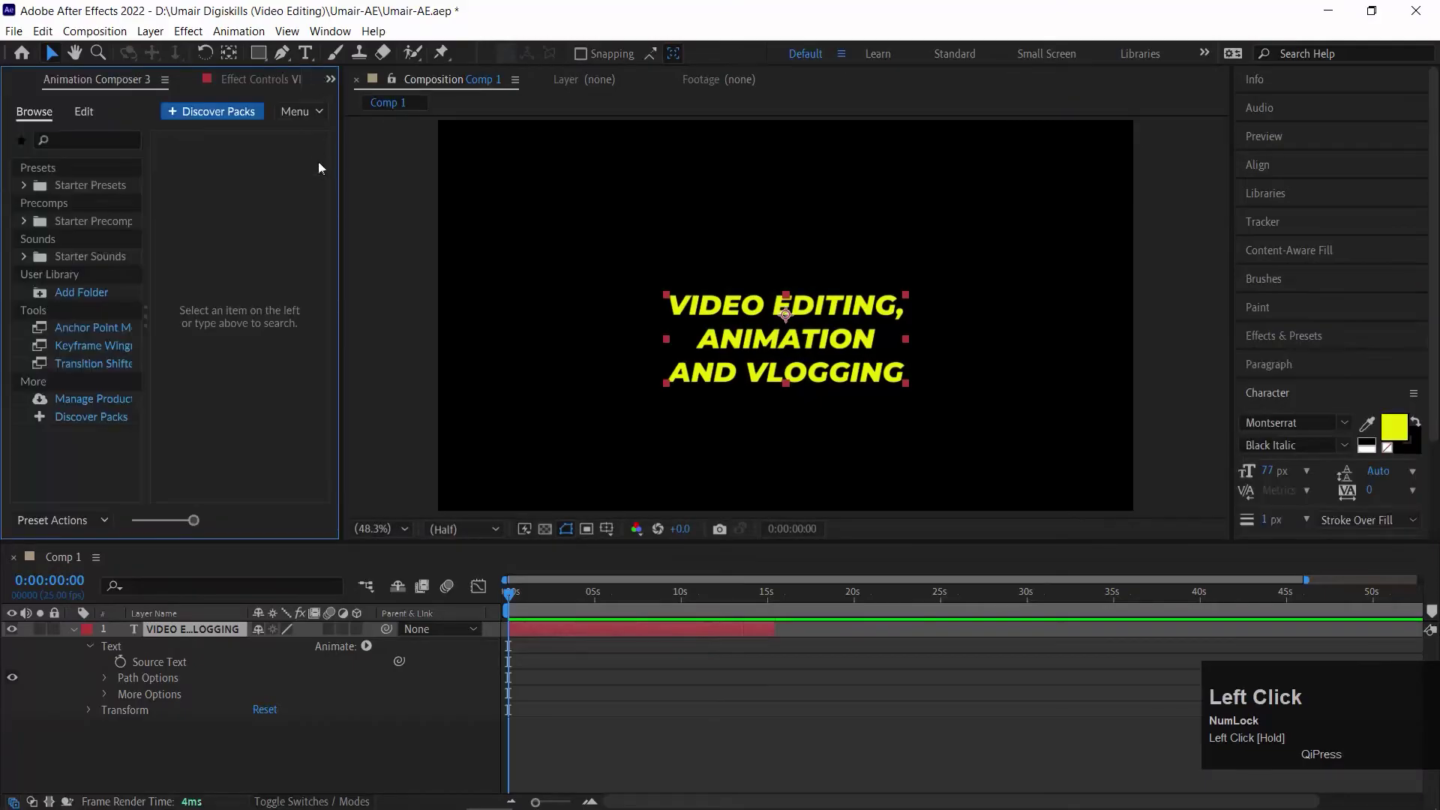
left_click_drag(341, 186, 490, 173)
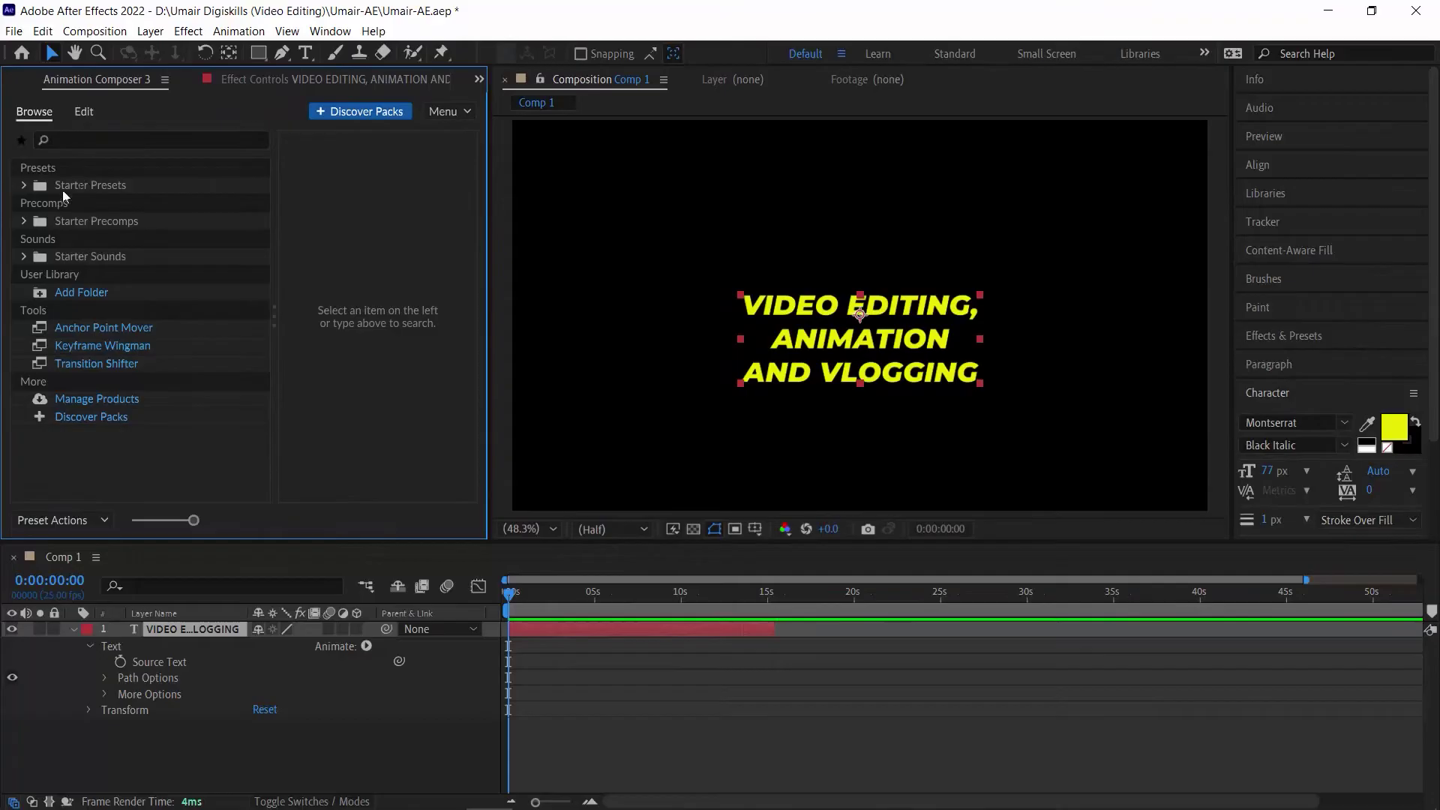
- Browse the starter presets for text layer transitions, looking through the Animate Characters, Animate Words and Animate Lines folders
left_click(24, 186)
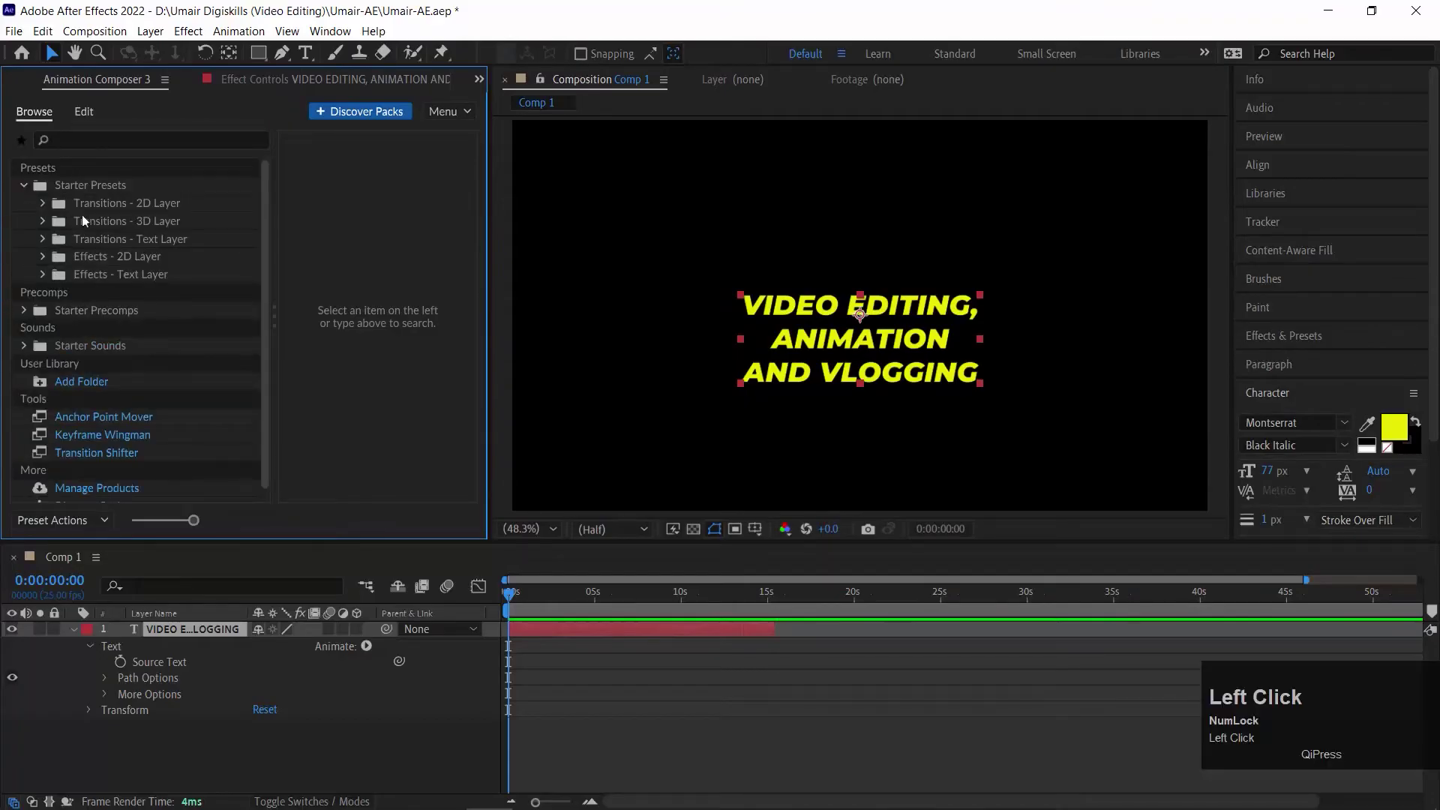
left_click(138, 237)
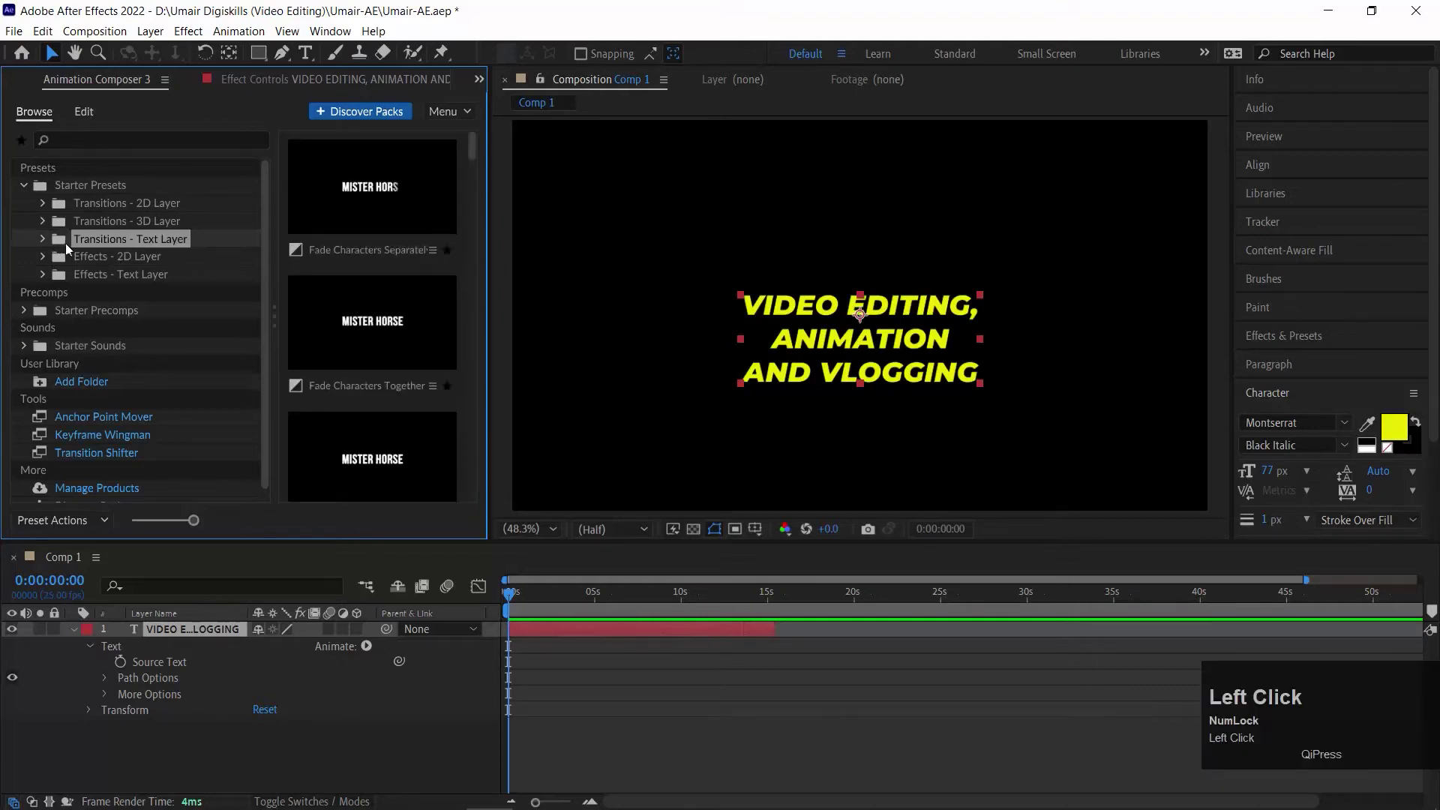
left_click(43, 238)
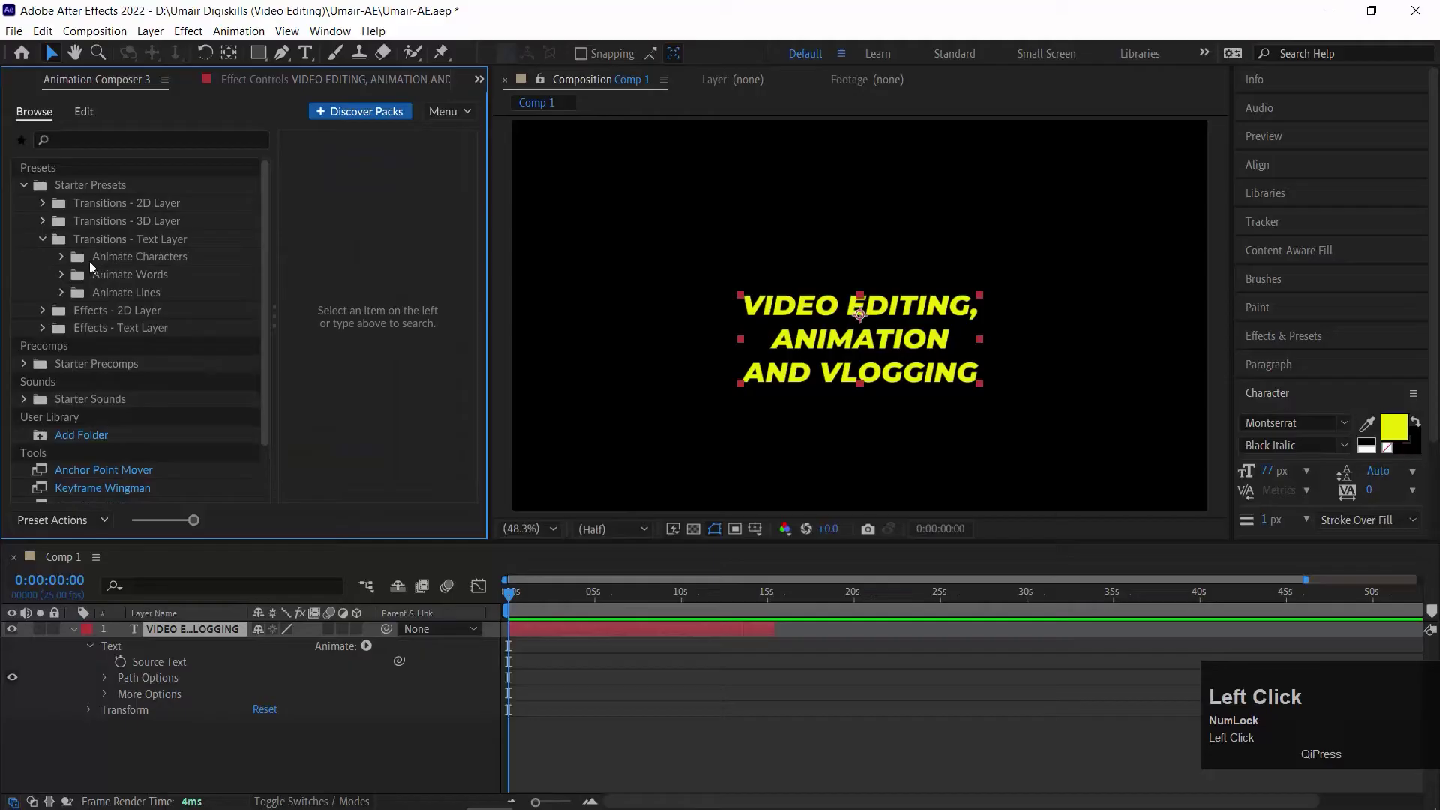
left_click(127, 257)
left_click(119, 273)
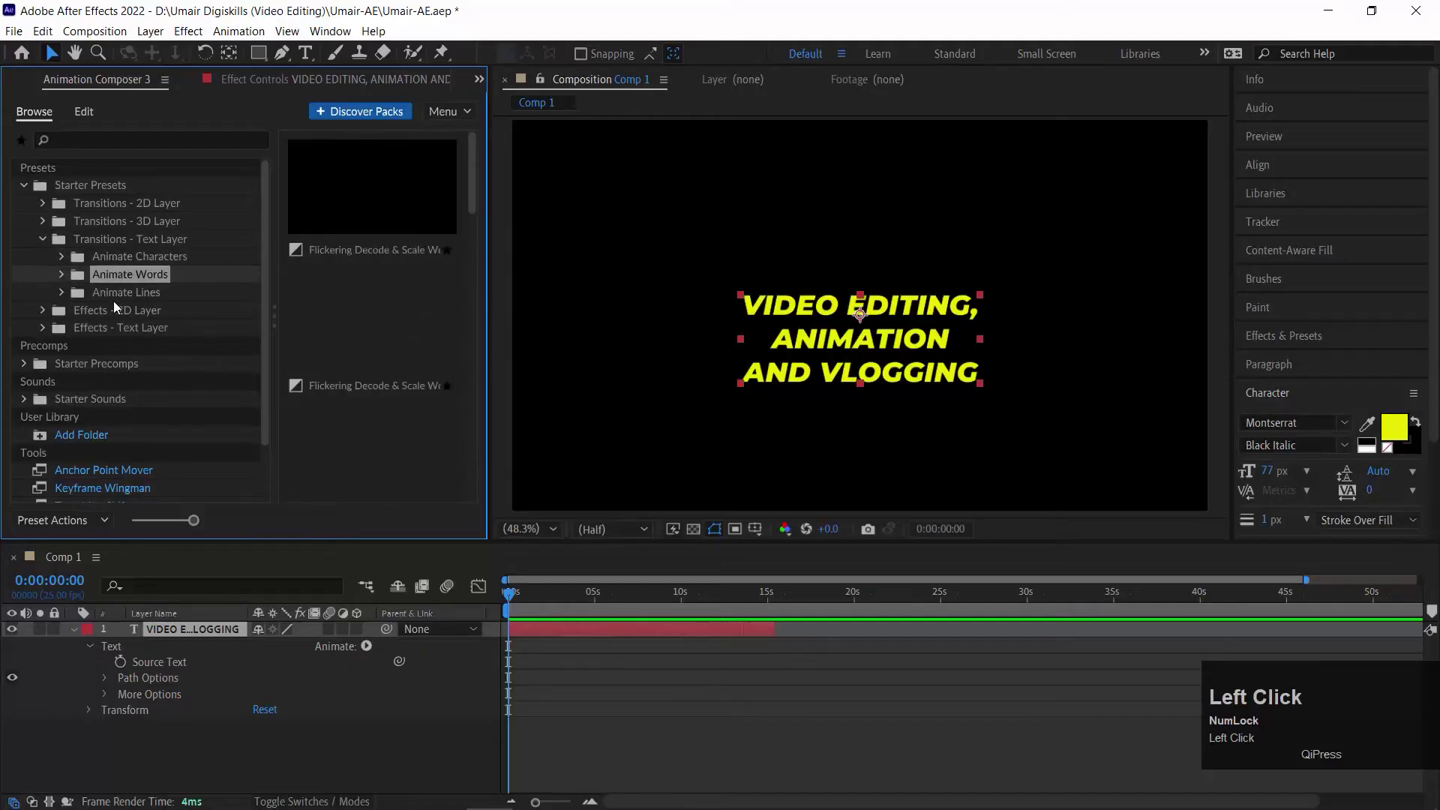
left_click(114, 294)
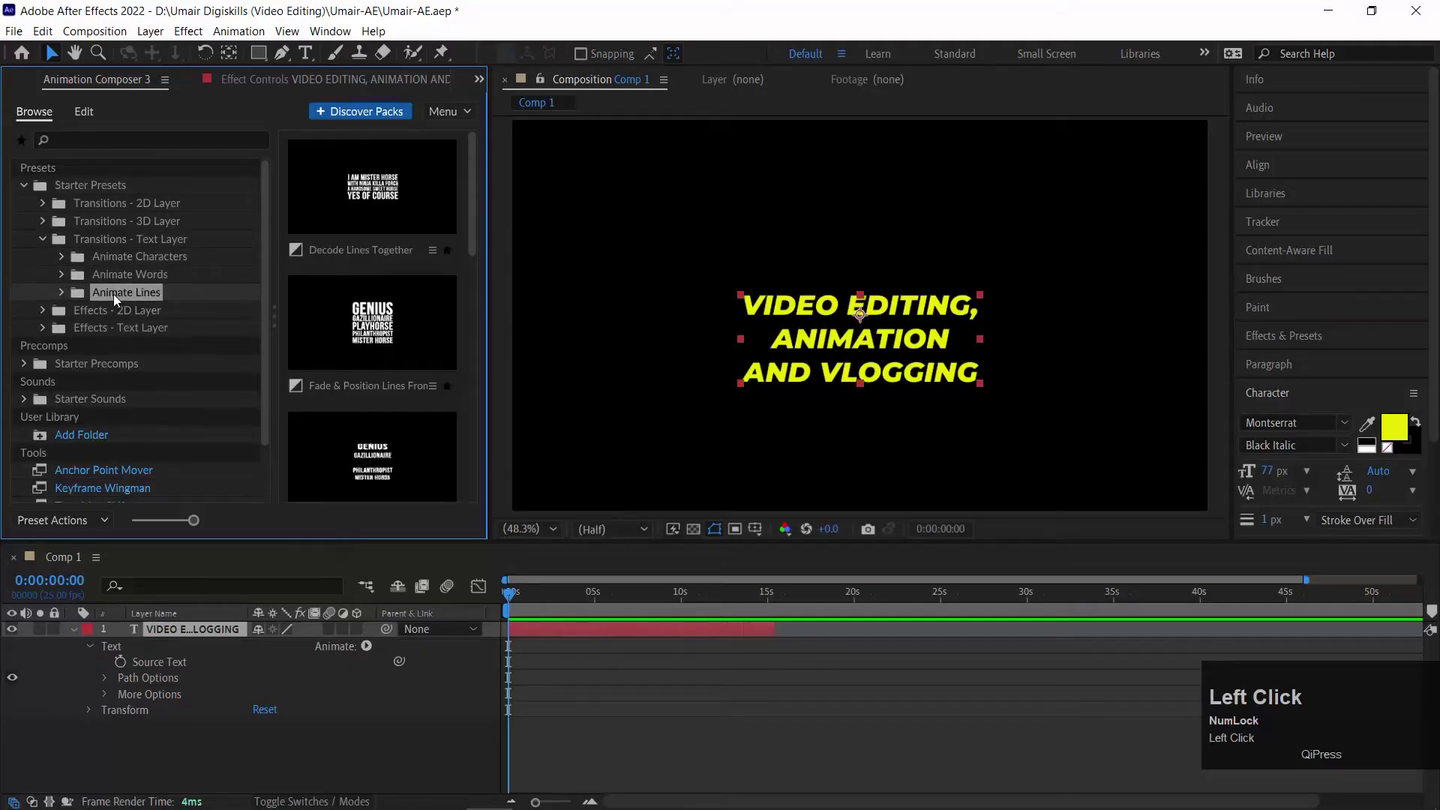
- Preview the Animate Characters presets, including Fade Characters Separately, the Overshoot Position & Scale preset and Overshoot Scale Characters
left_click(65, 255)
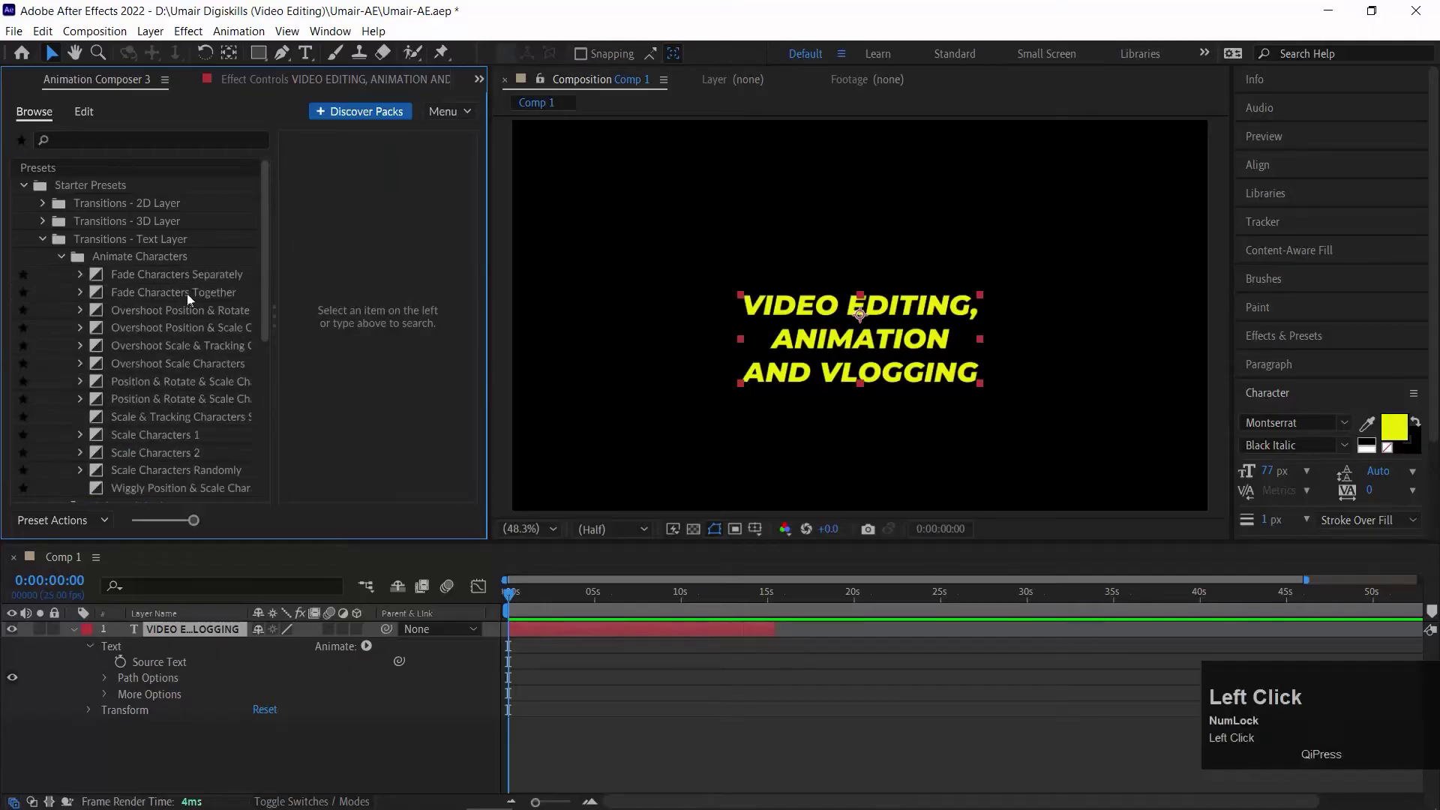
left_click(167, 279)
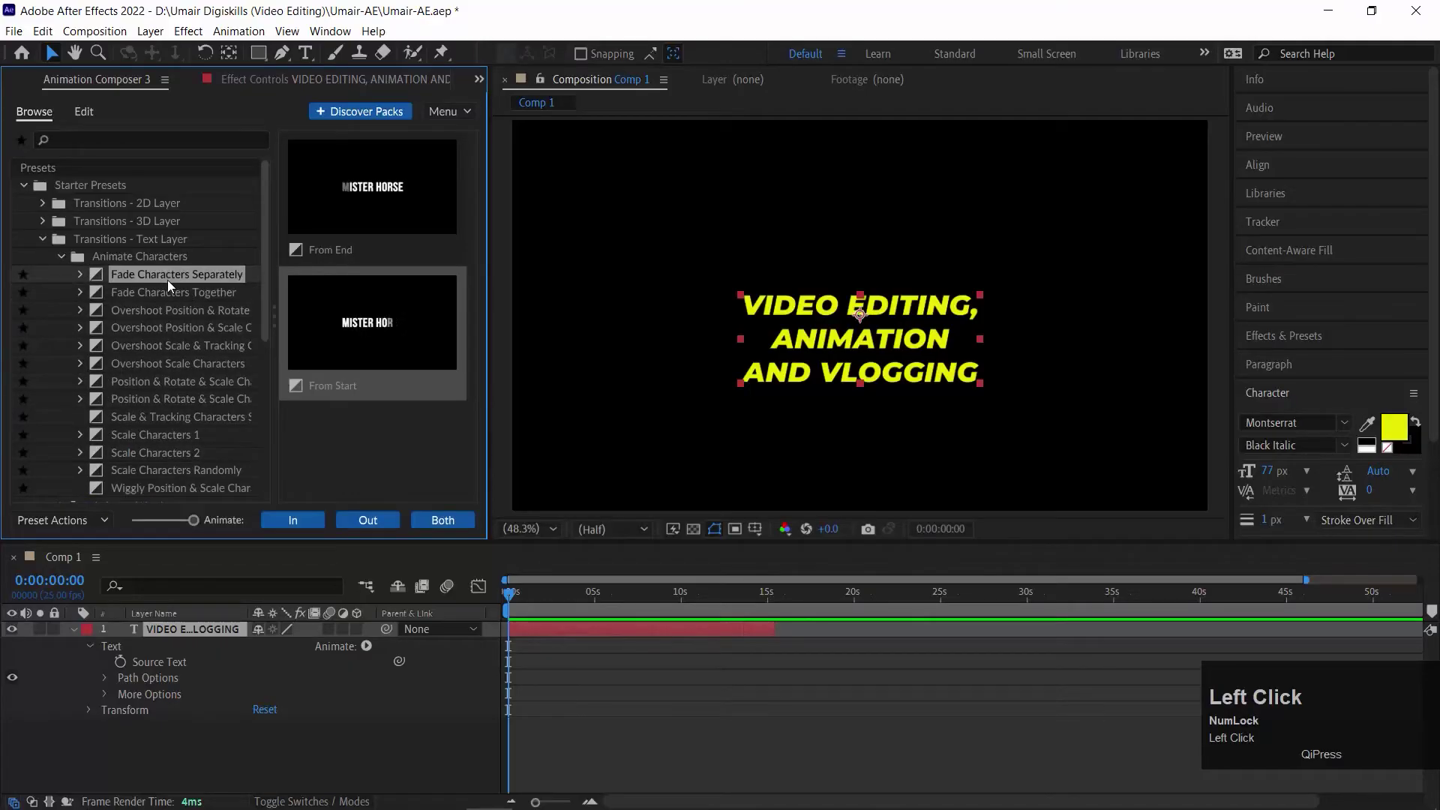
left_click(171, 328)
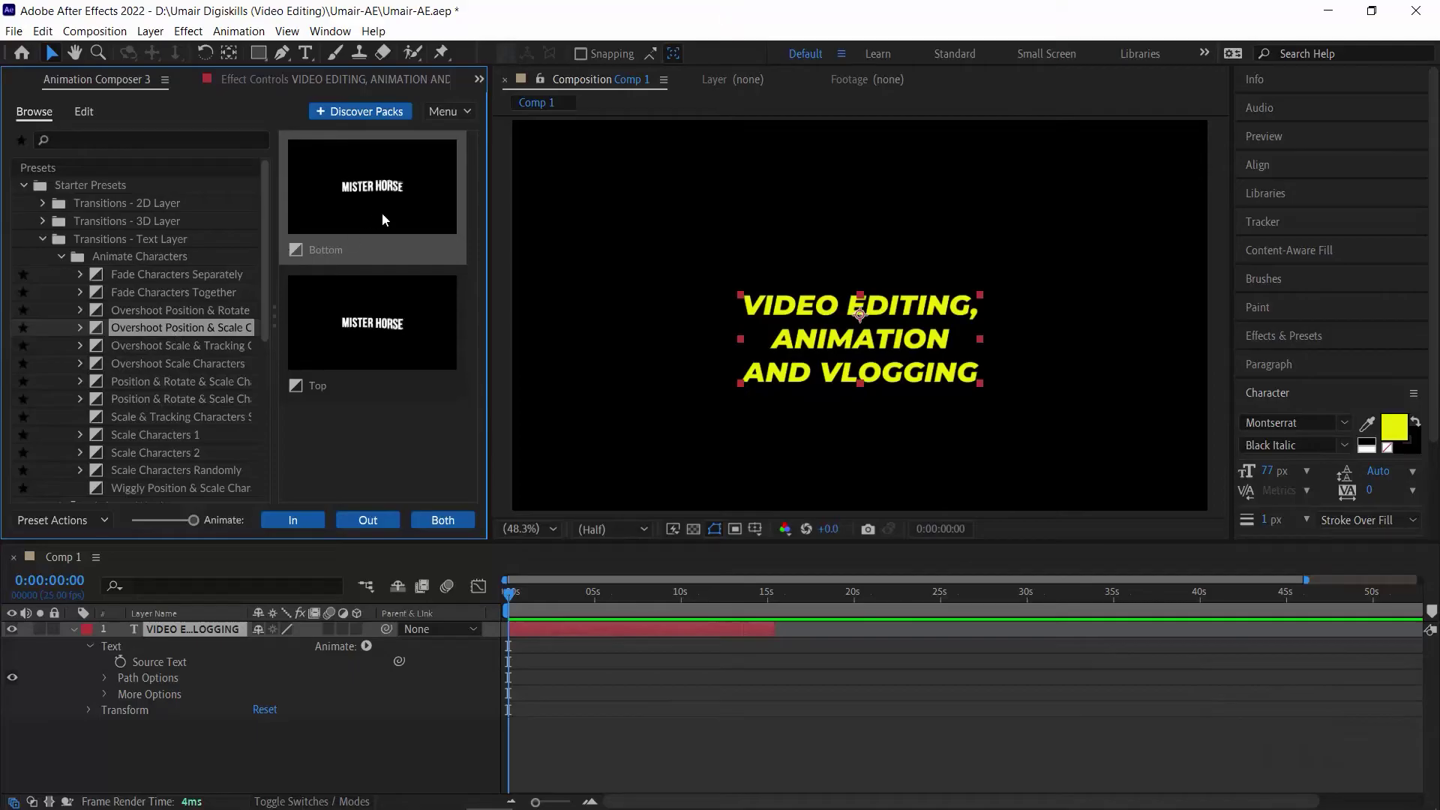
left_click(157, 344)
left_click(156, 363)
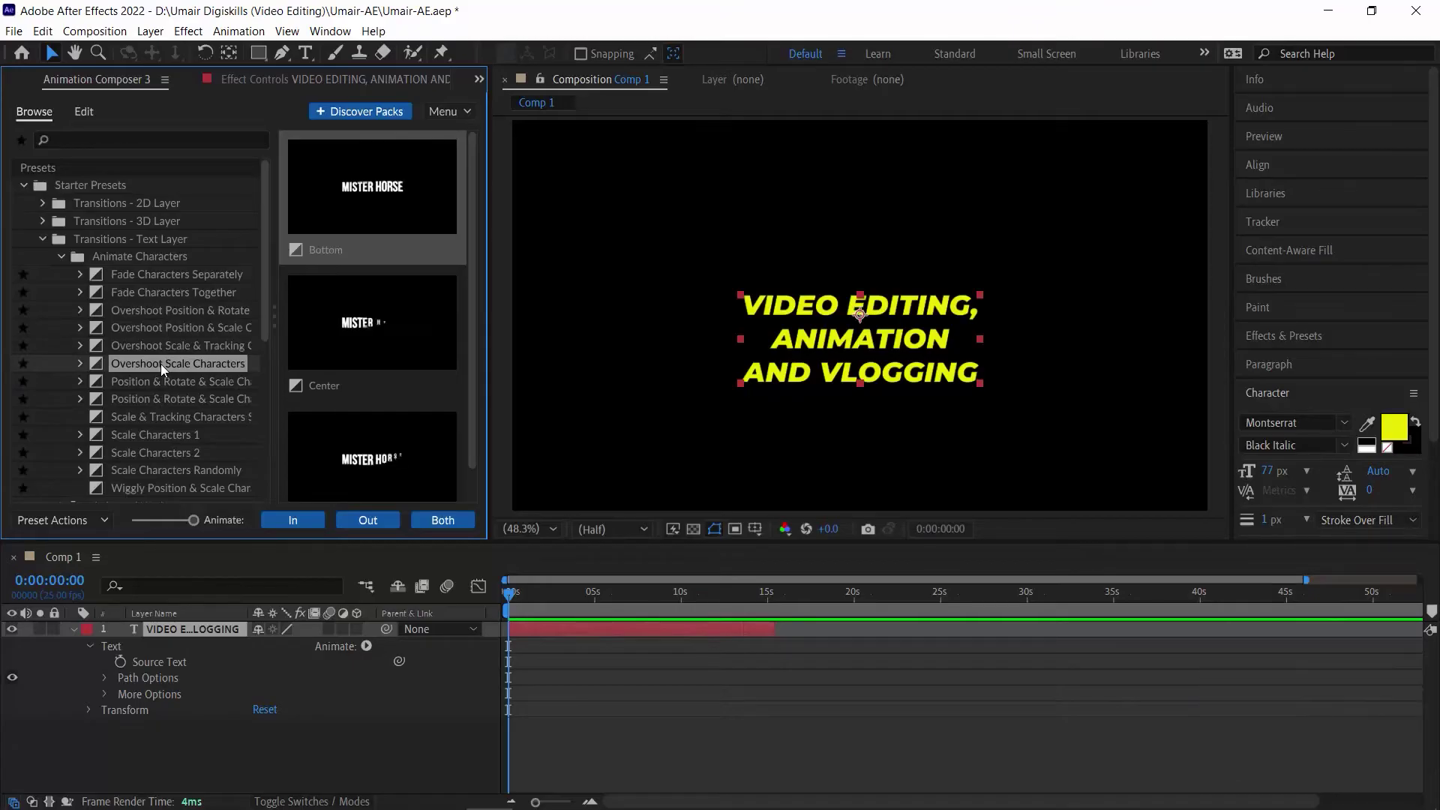
- Preview further Animate Characters presets, including Position & Rotate & Scale Characters, Scale Characters 1 and Scale Characters Randomly
left_click(181, 399)
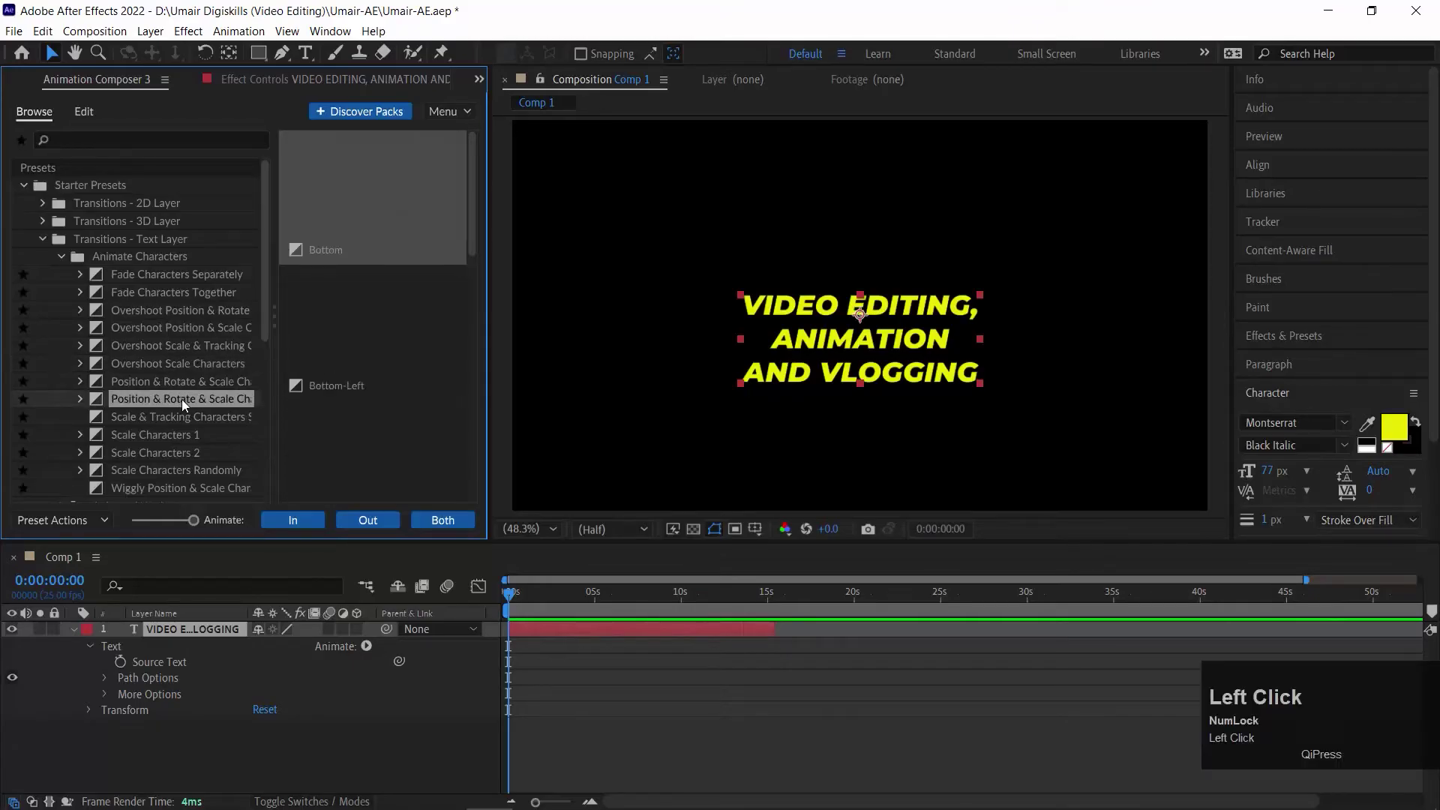
scroll(183, 399, "down", 3)
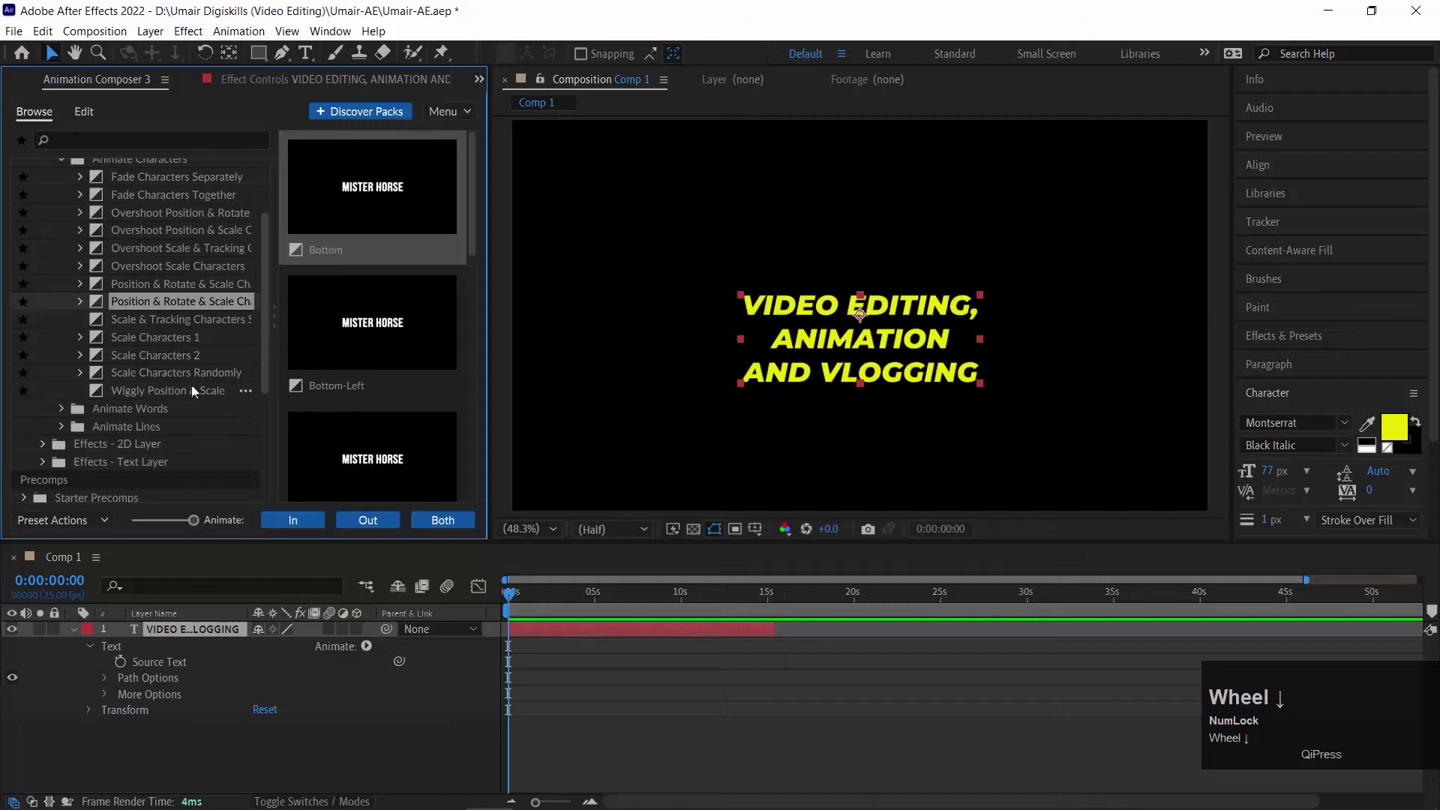
left_click(168, 343)
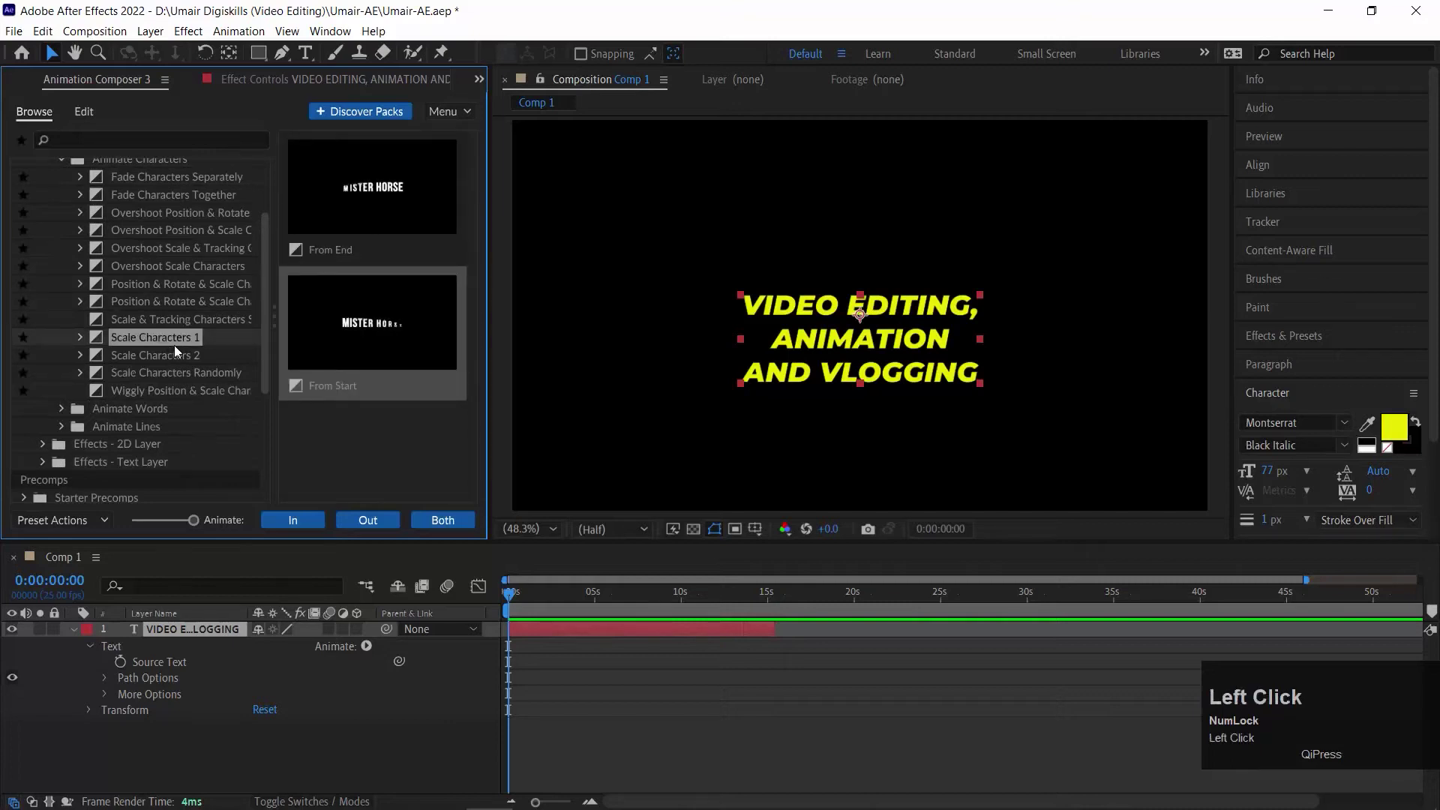
left_click(172, 372)
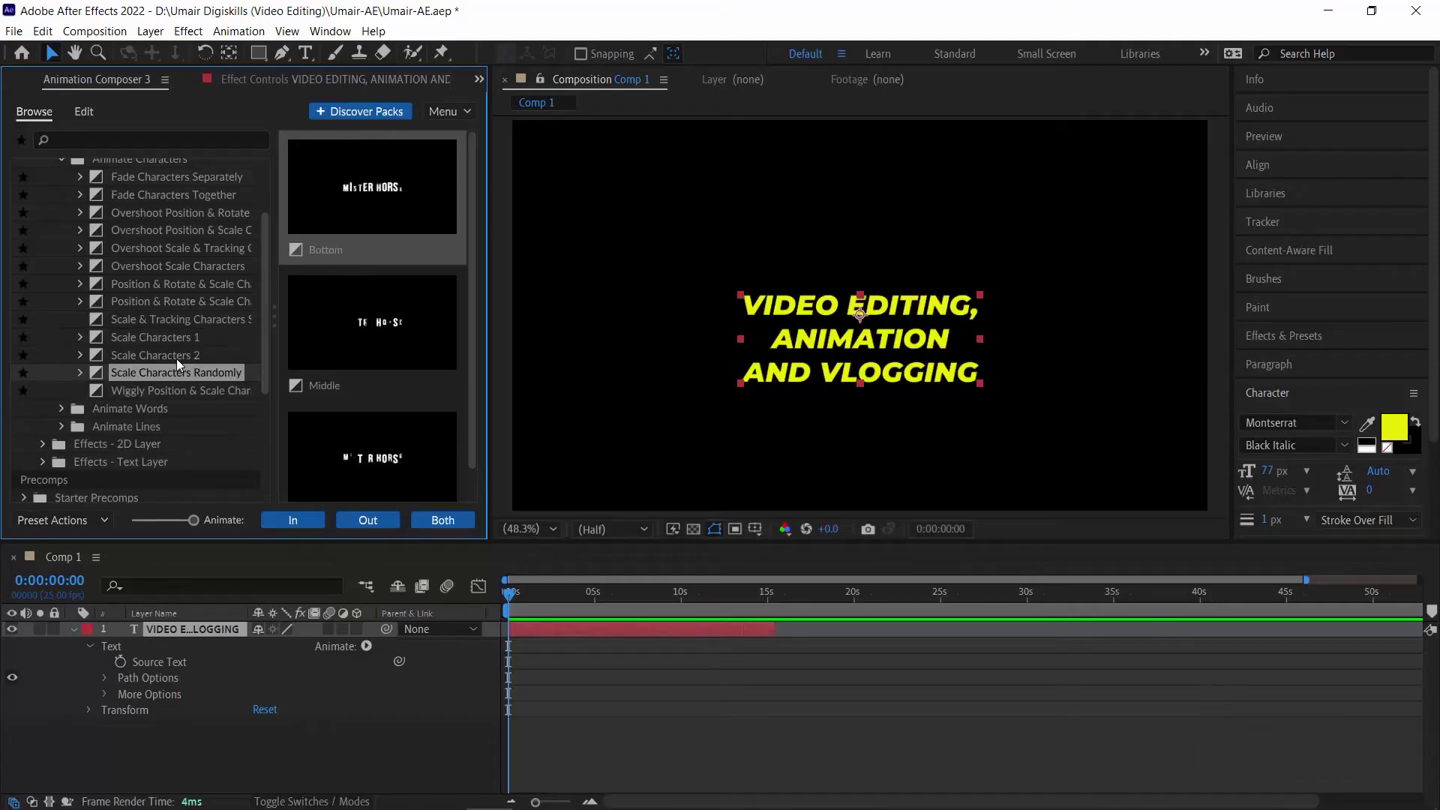
scroll(139, 375, "up", 2)
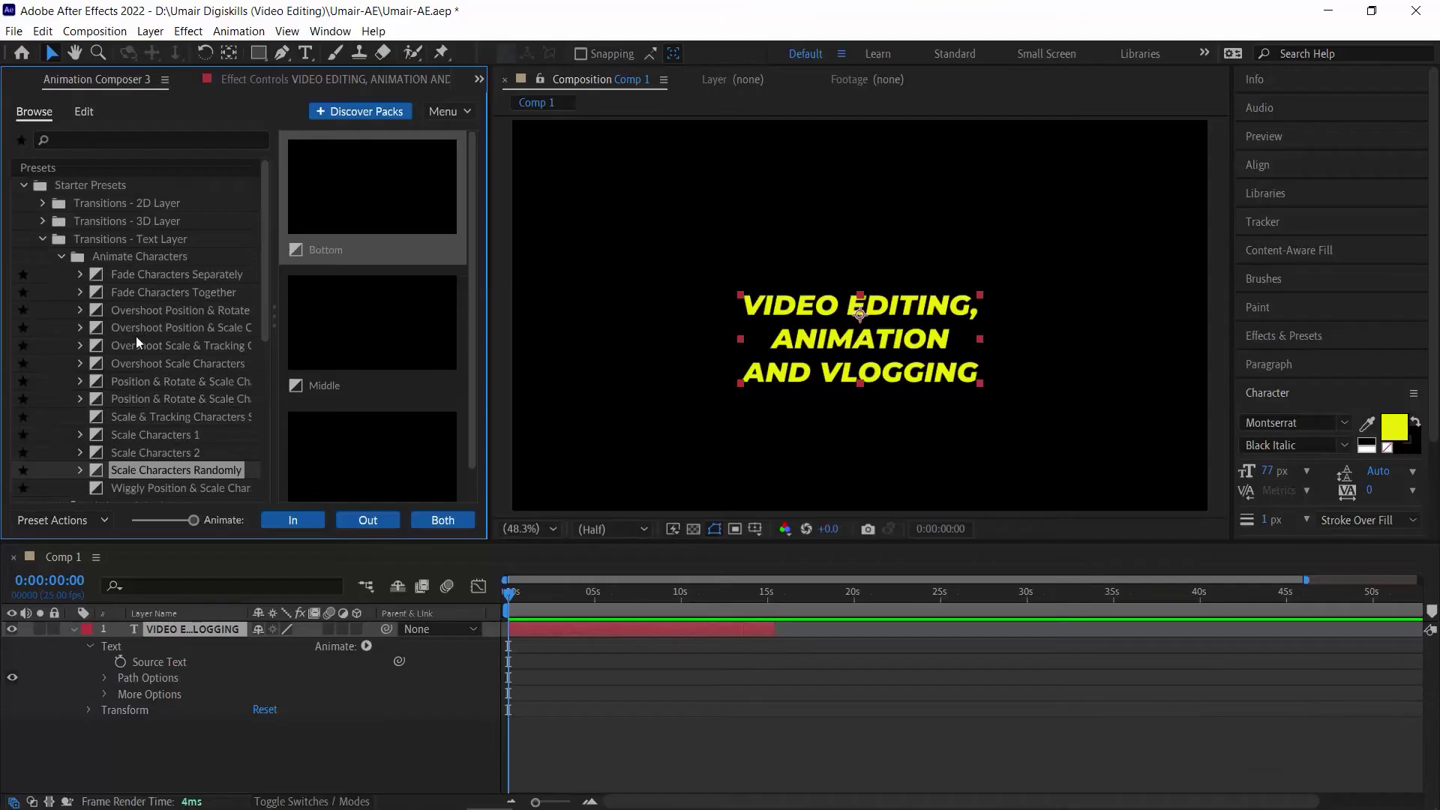
- Apply the Bottom variation of the Overshoot Position & Rotate & Scale Characters preset as both in and out transitions and play the result
left_click(146, 310)
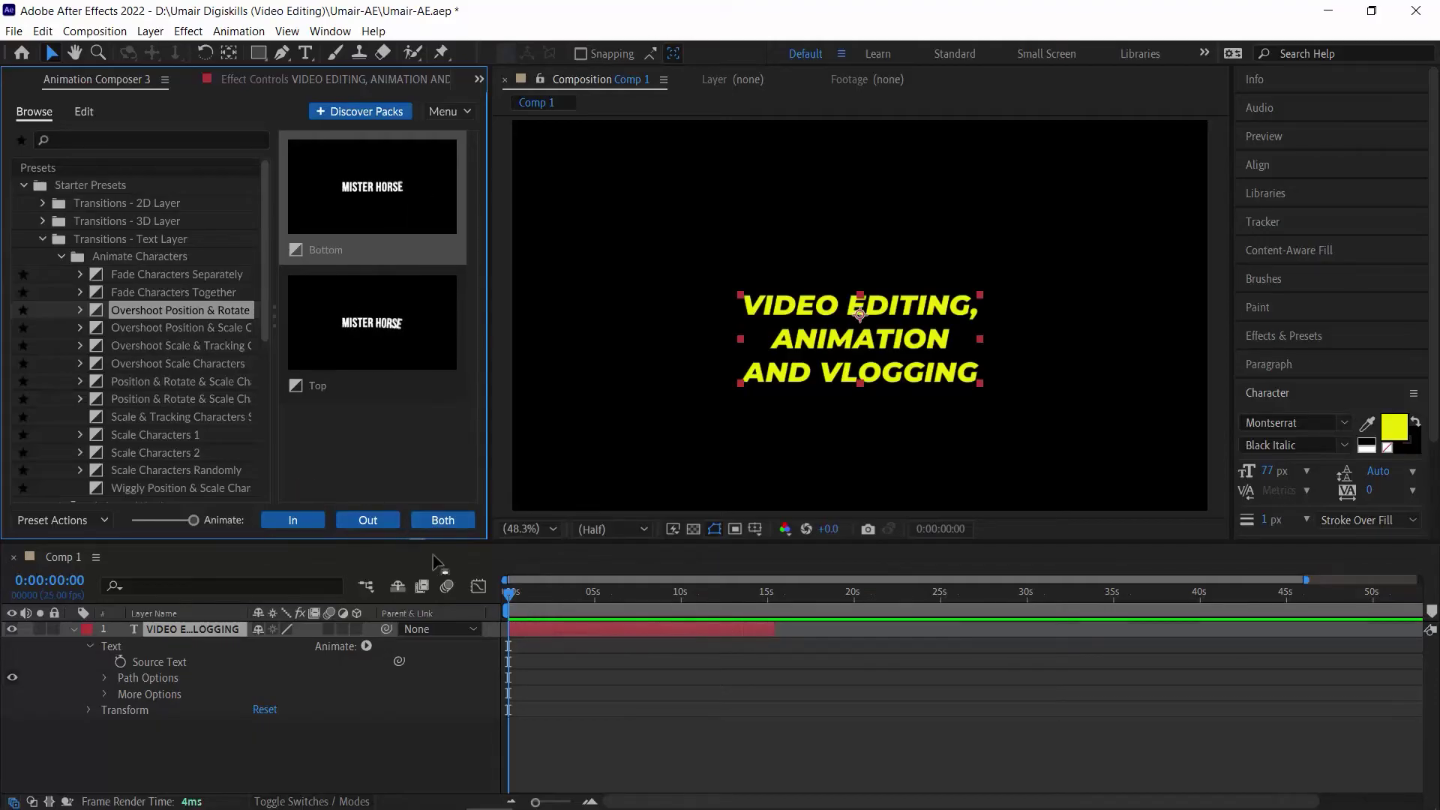
left_click(448, 518)
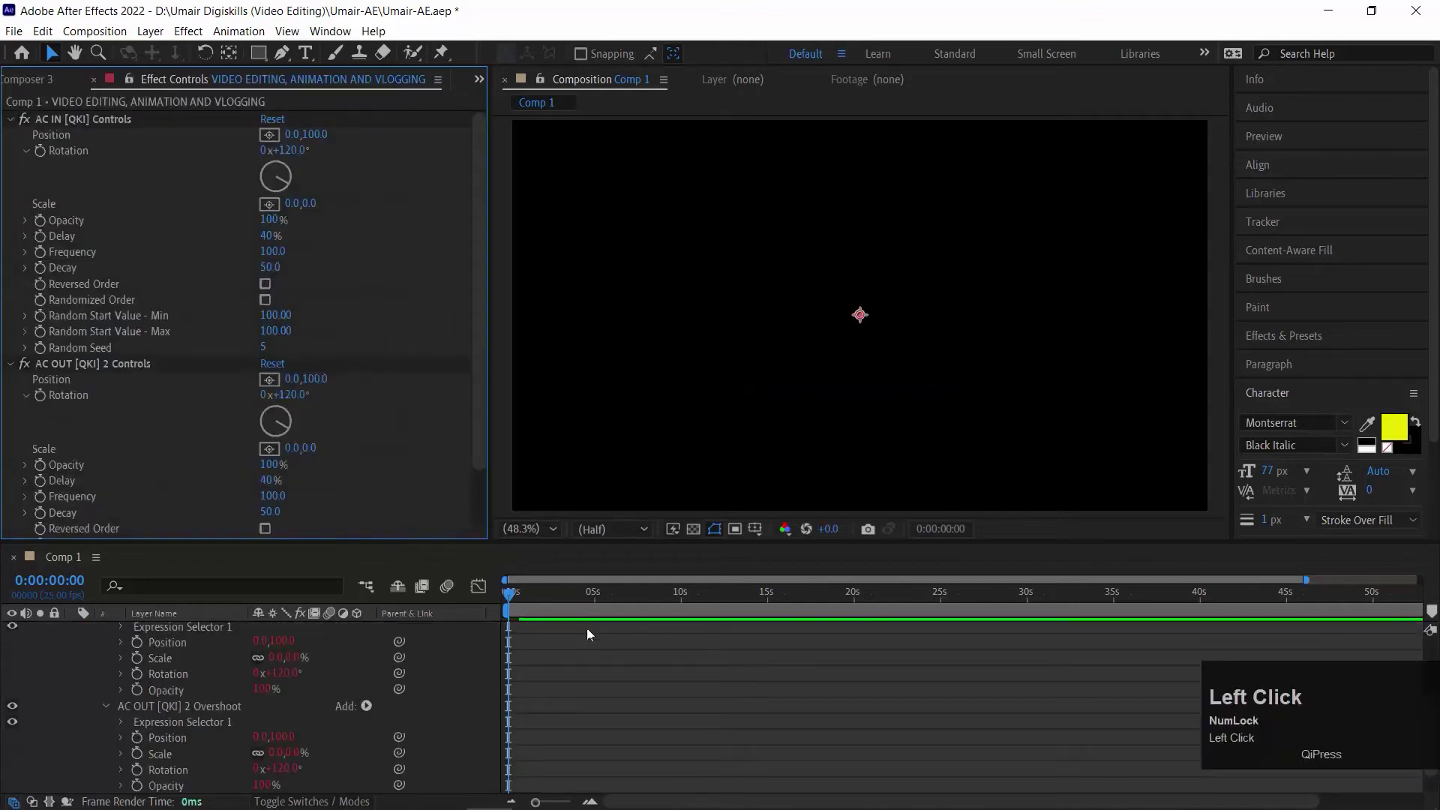
scroll(618, 664, "up", 5)
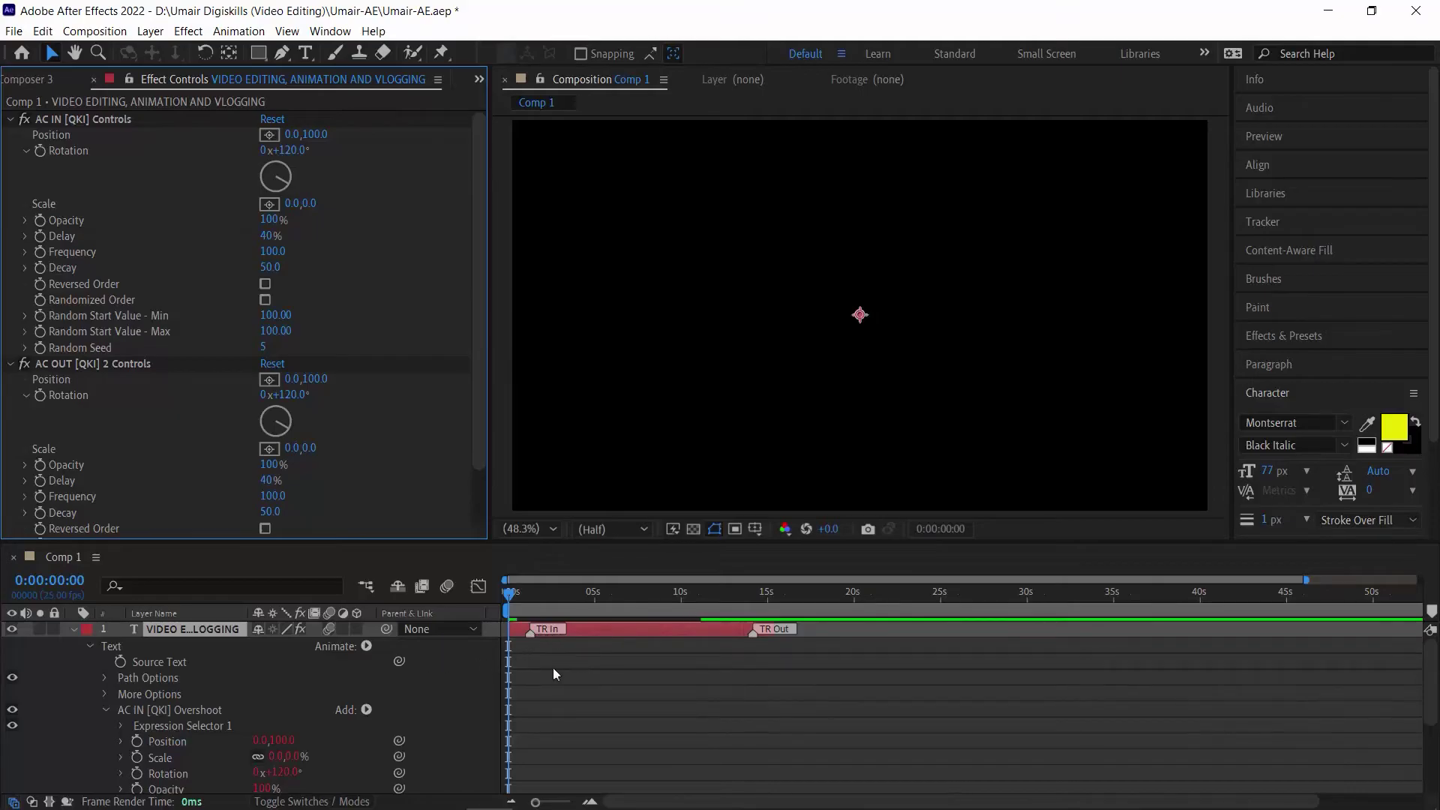
key("space")
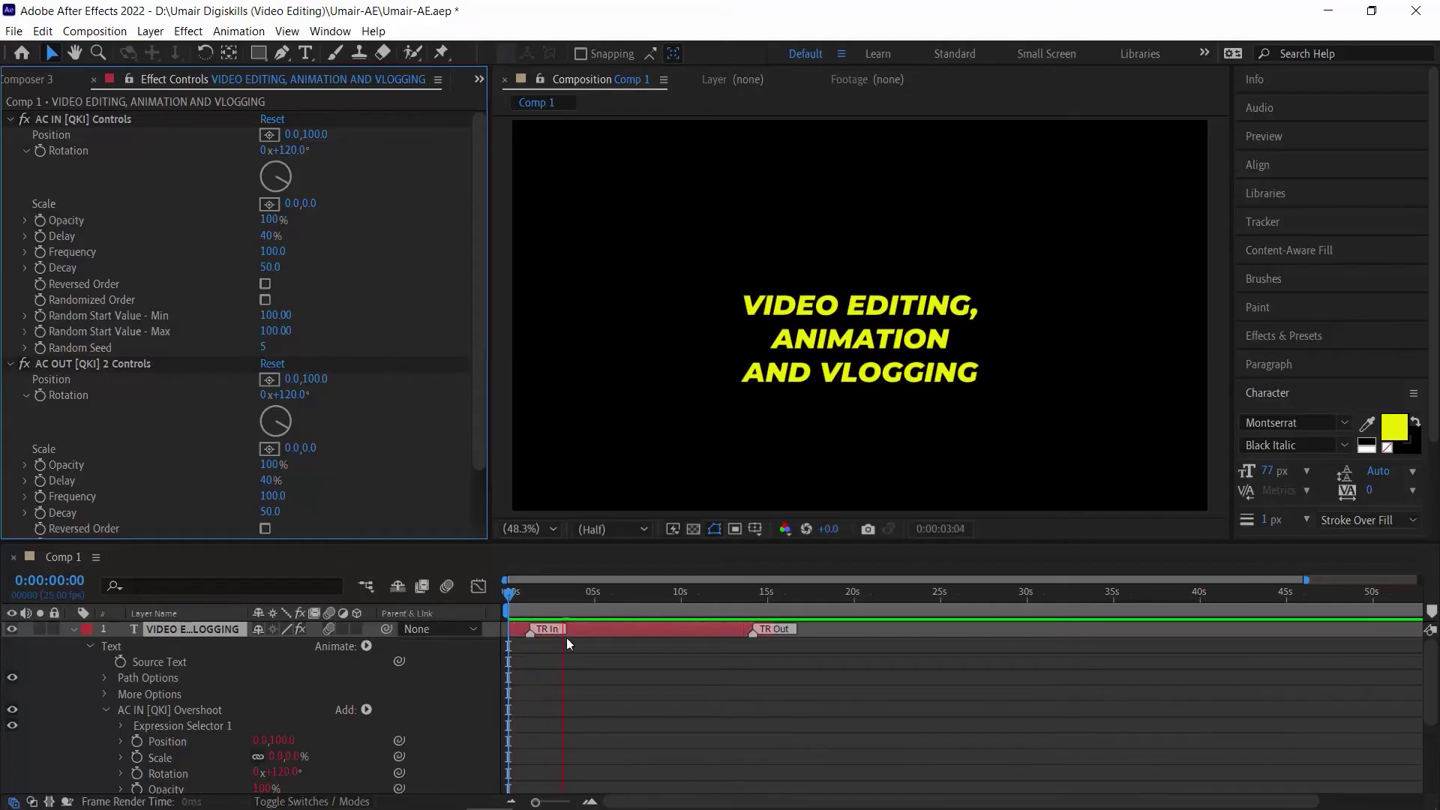
key("space")
- Trim the text layer's end to about 7.5 s, move its TR Out marker to about 5 s, and play the animation from the start
left_click_drag(753, 628, 638, 630)
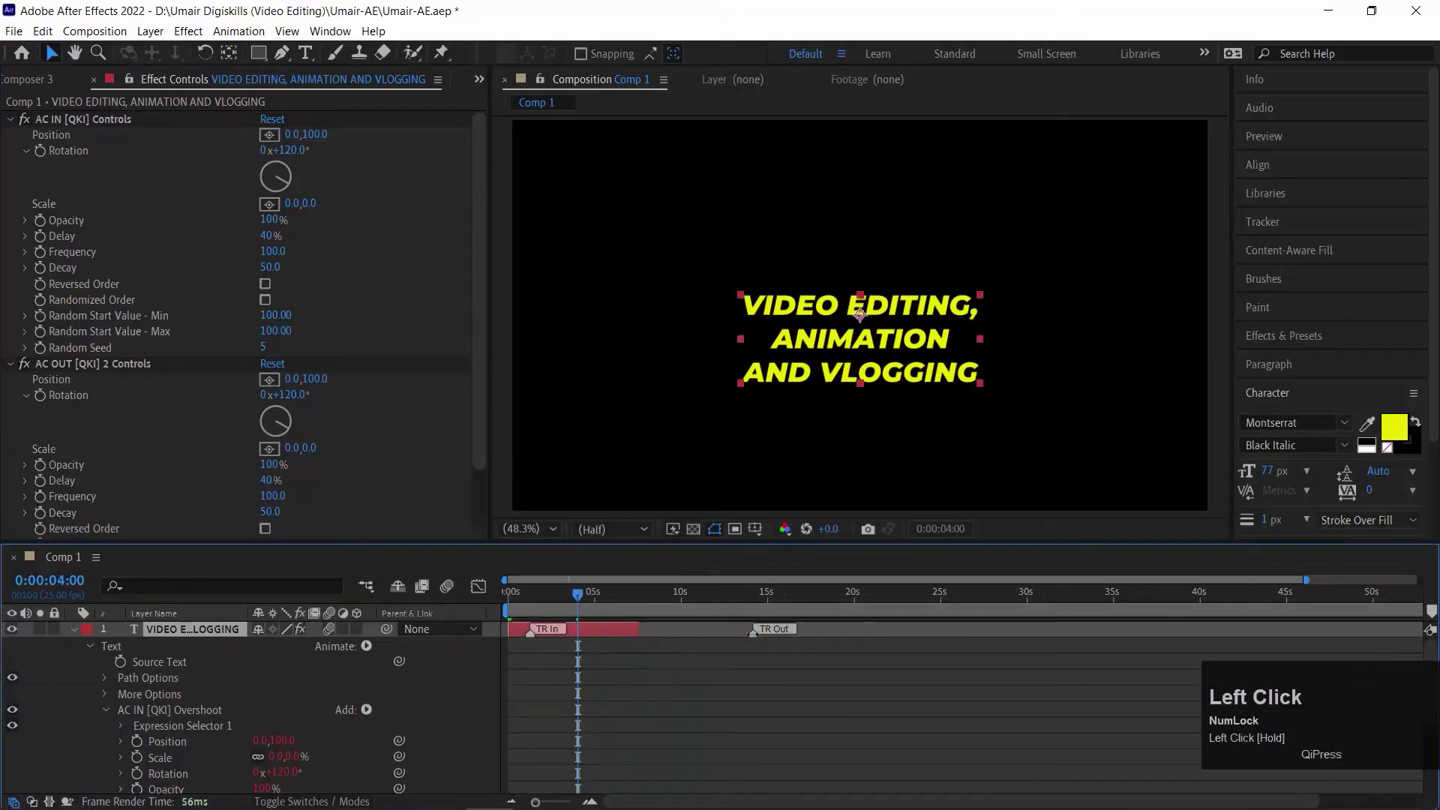
left_click_drag(754, 633, 594, 634)
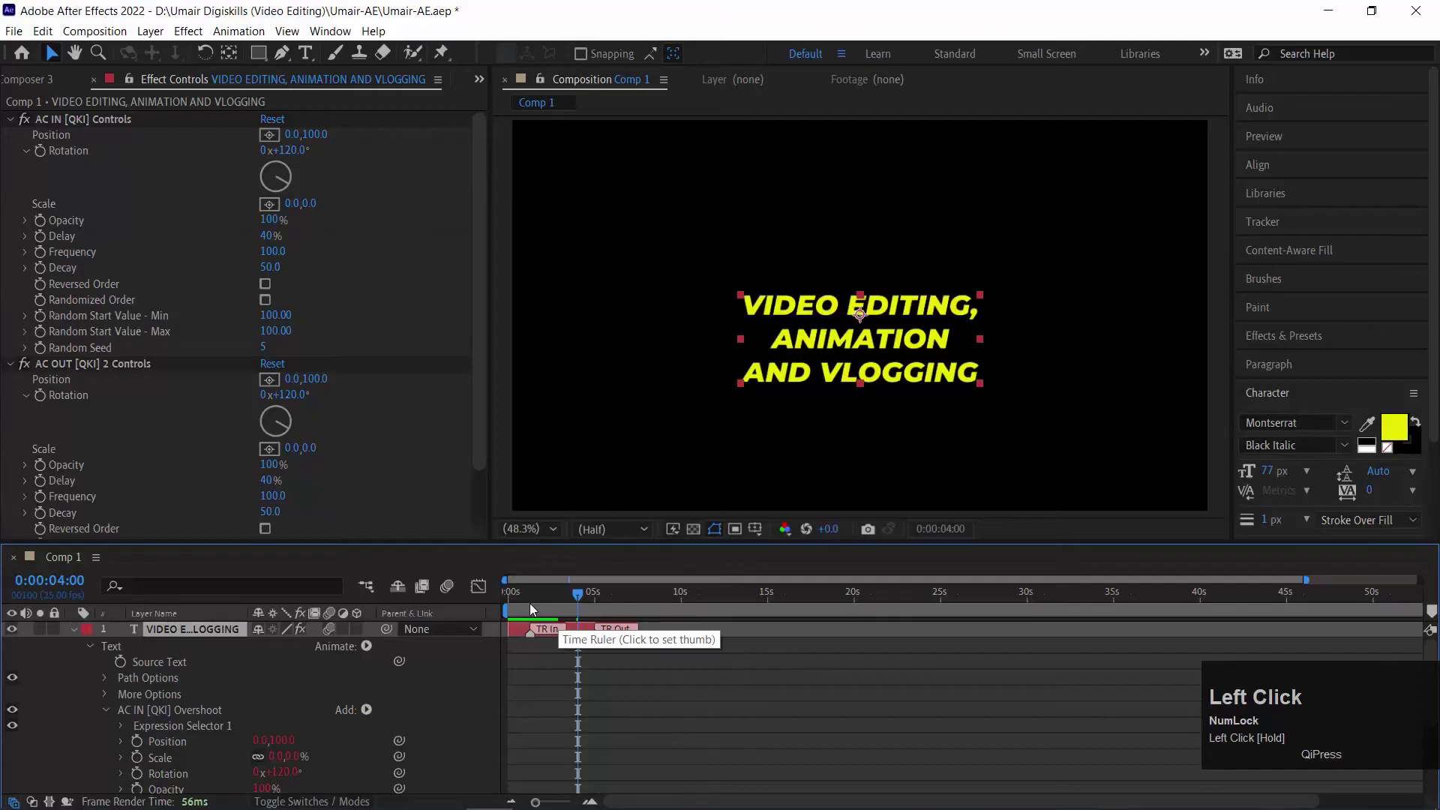
key("space")
left_click_drag(529, 601, 493, 605)
key("space")
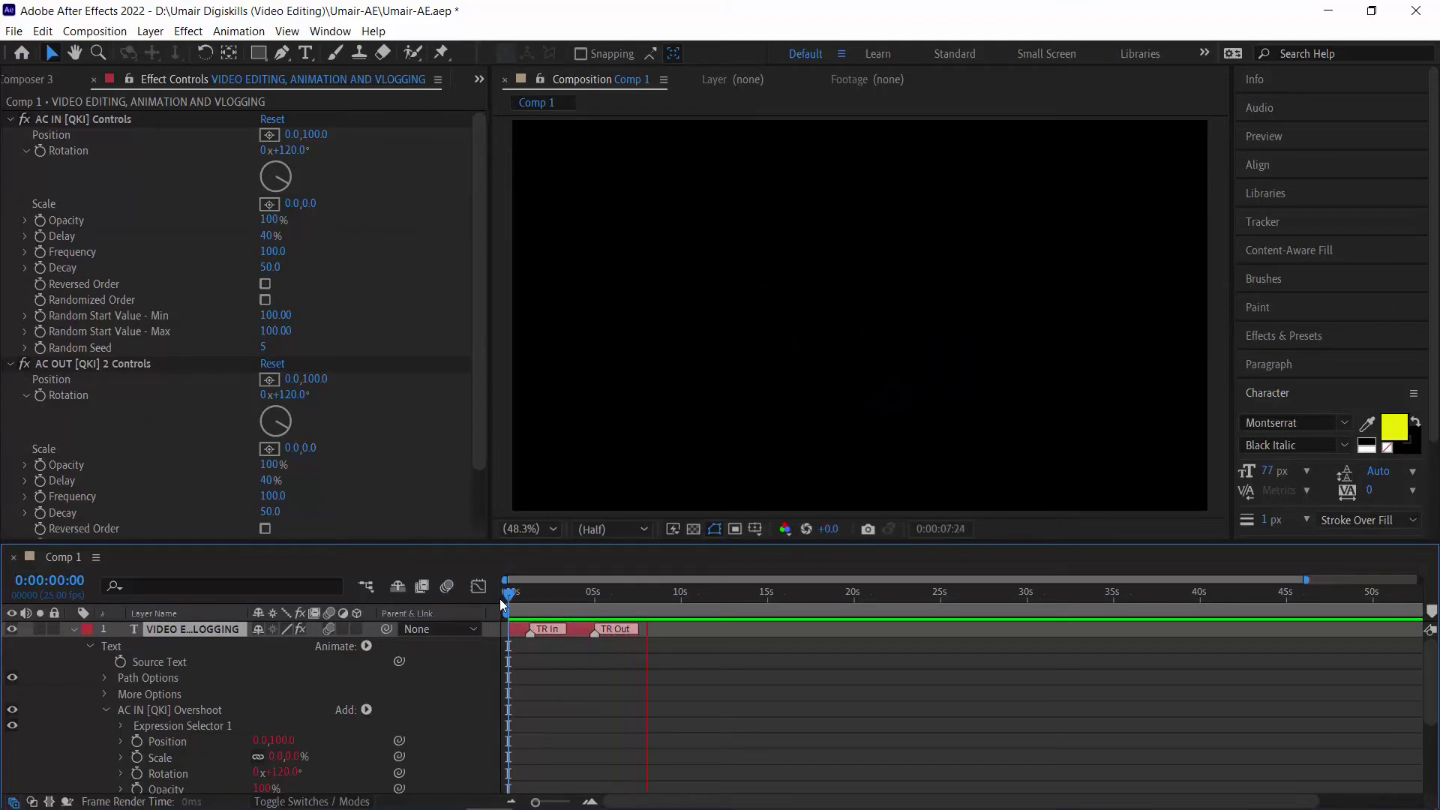
key("space")
left_click_drag(573, 609, 530, 613)
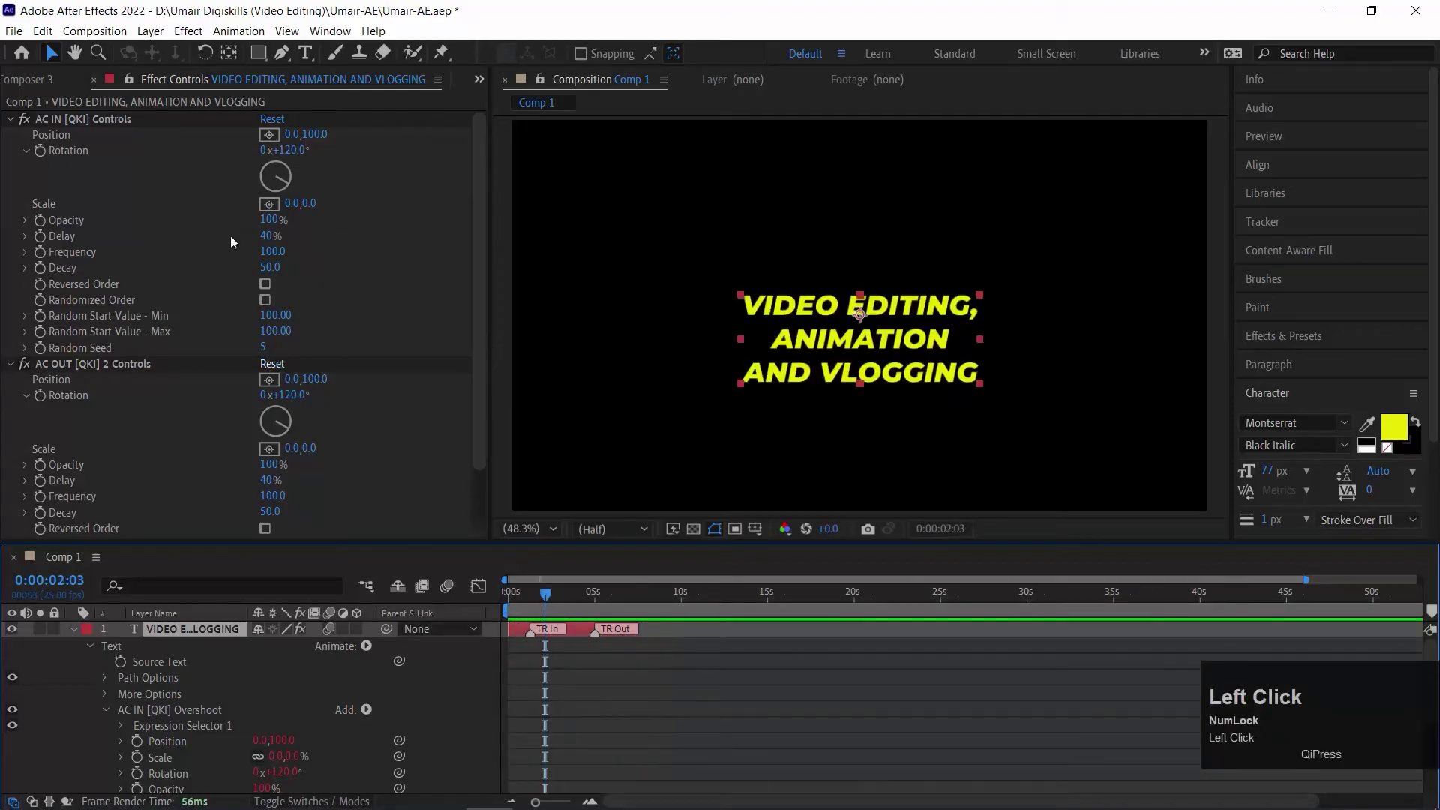
- Examine the parameters of the applied Overshoot in transition in Animation Composer 3's editing view and collapse them
left_click(478, 77)
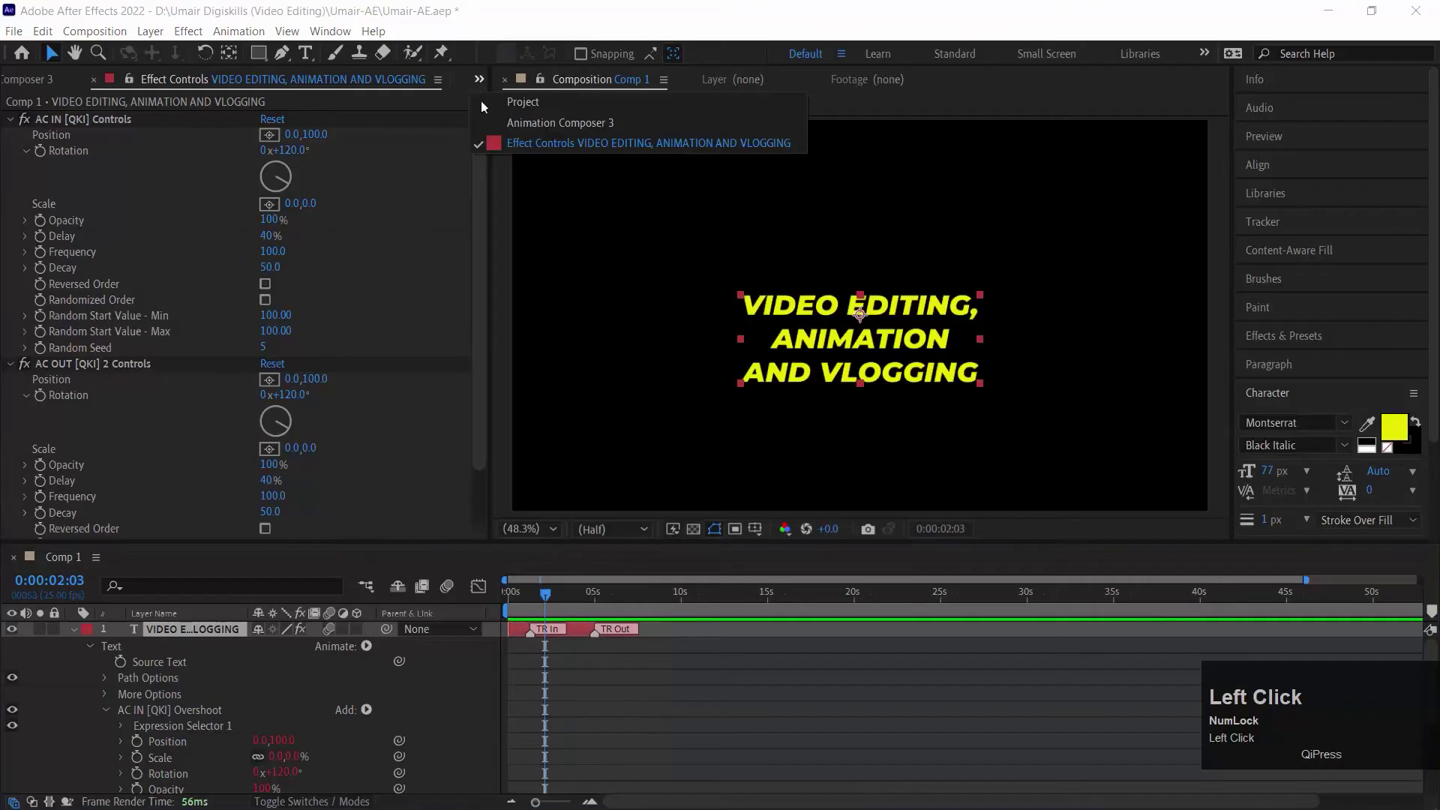
left_click(550, 129)
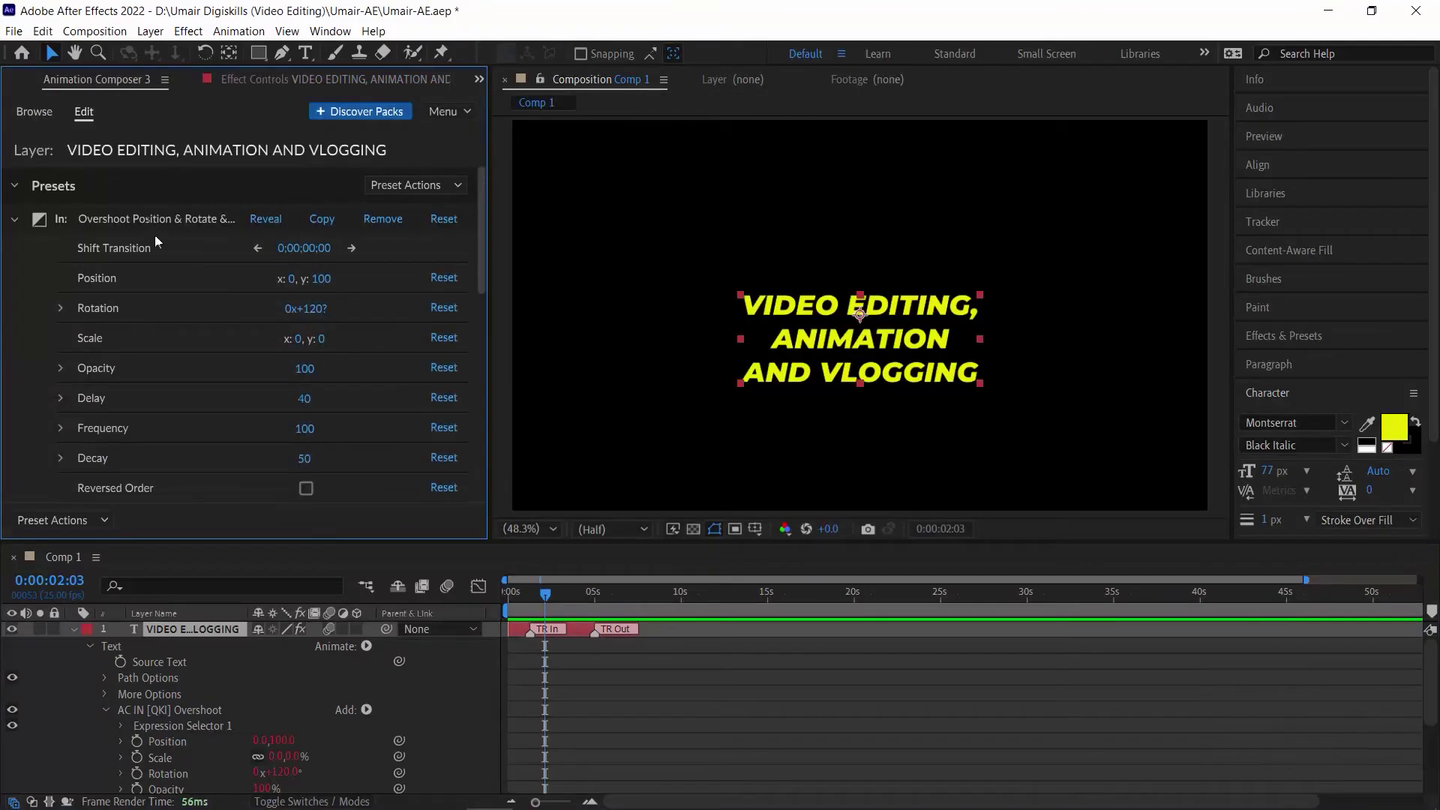
left_click(33, 112)
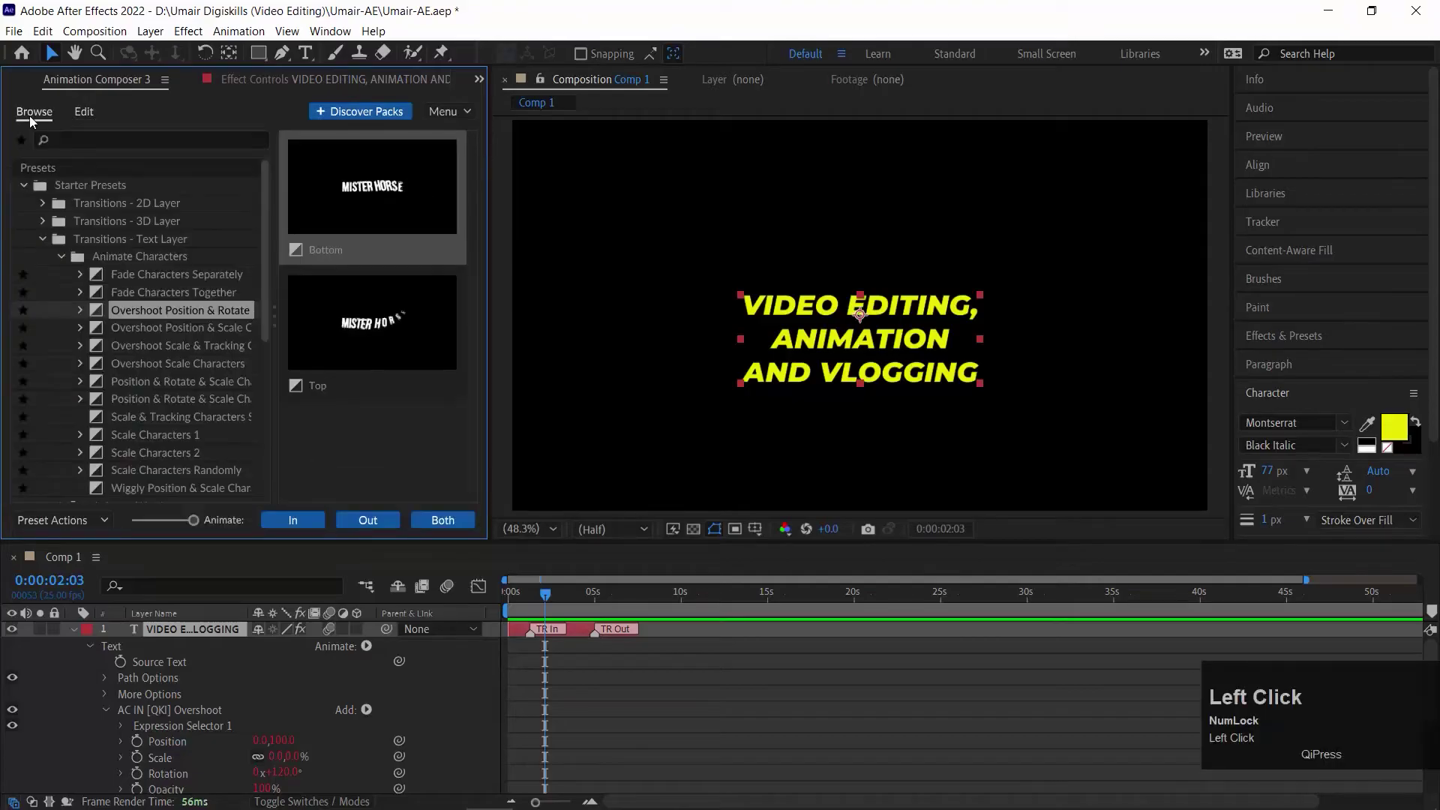
left_click(83, 113)
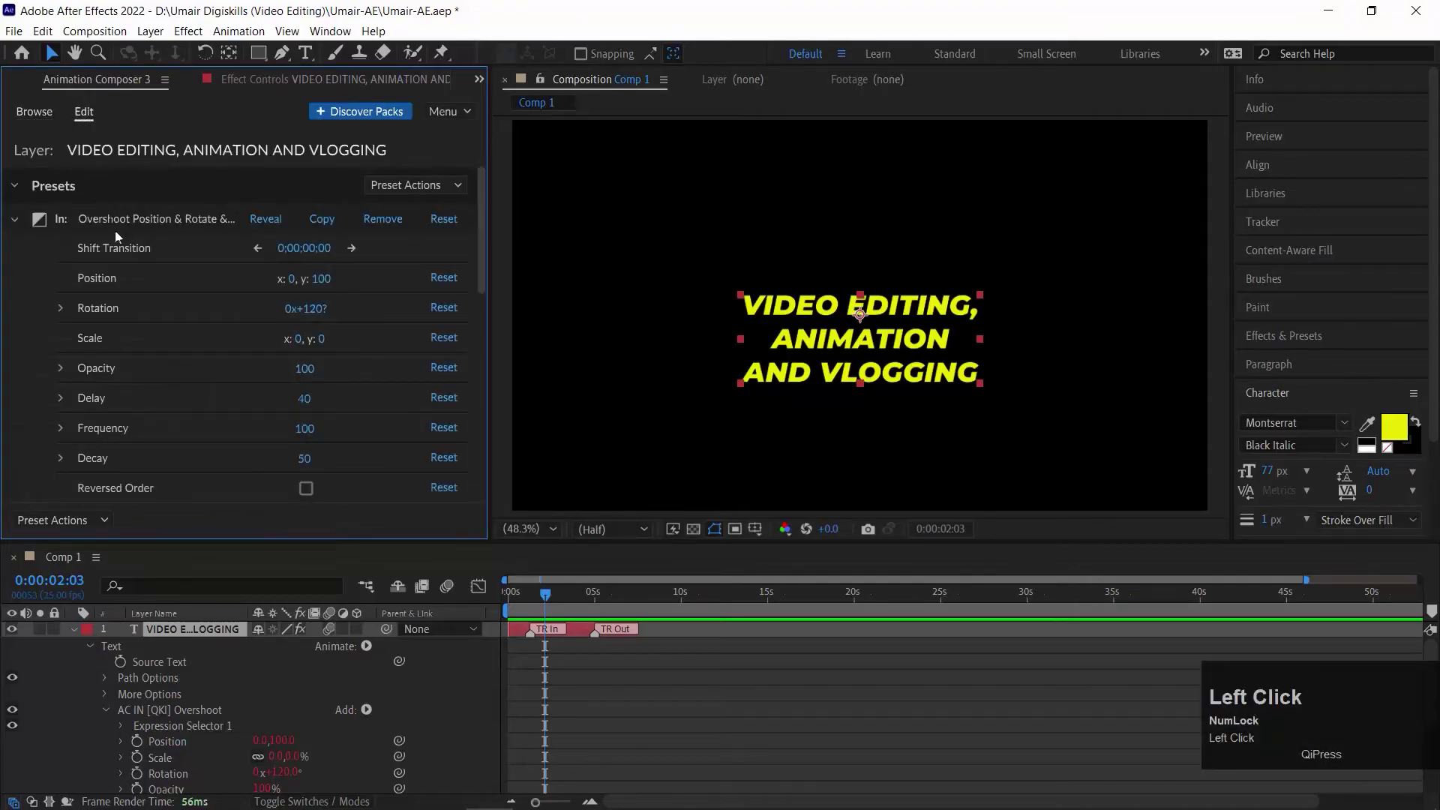
scroll(203, 336, "down", 4)
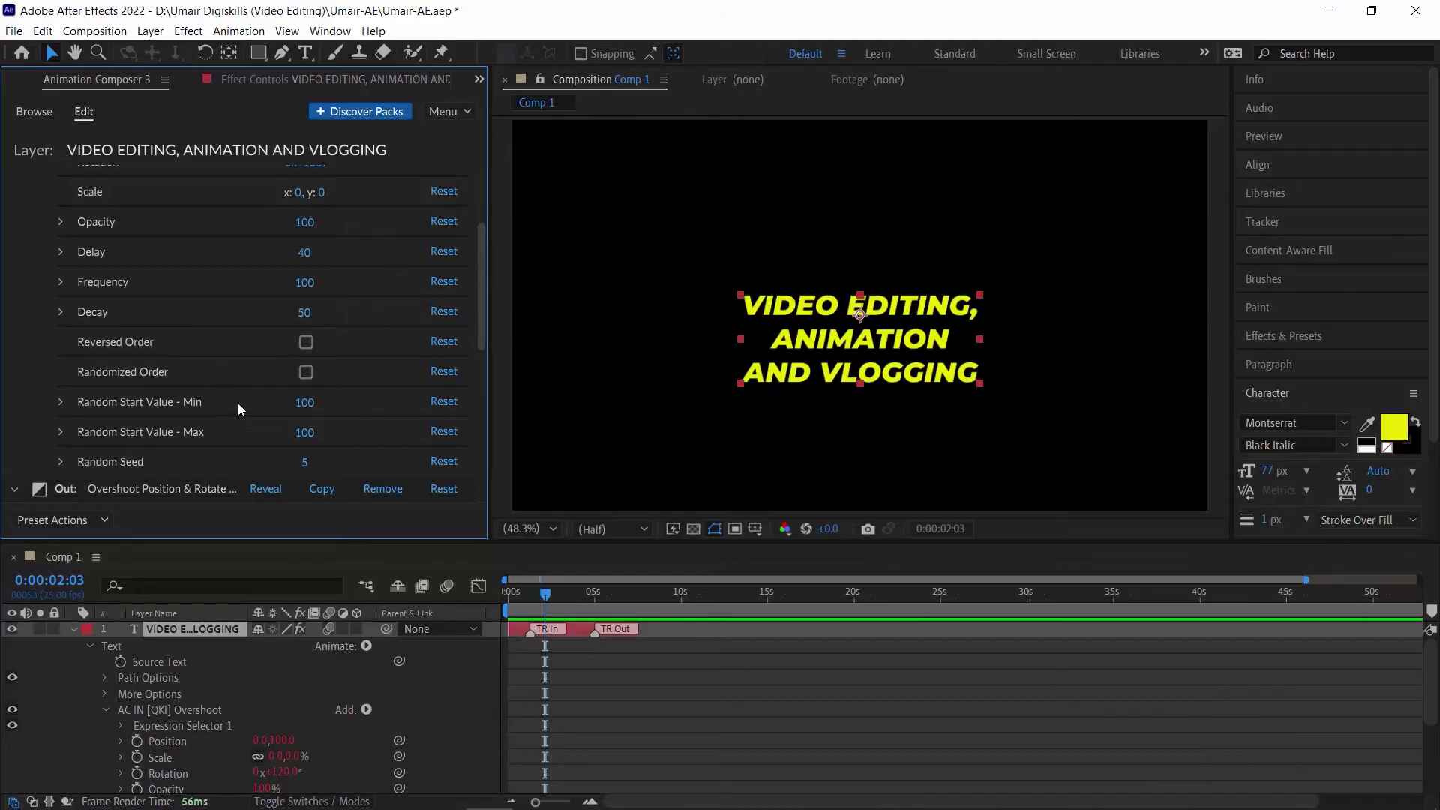
scroll(238, 407, "up", 4)
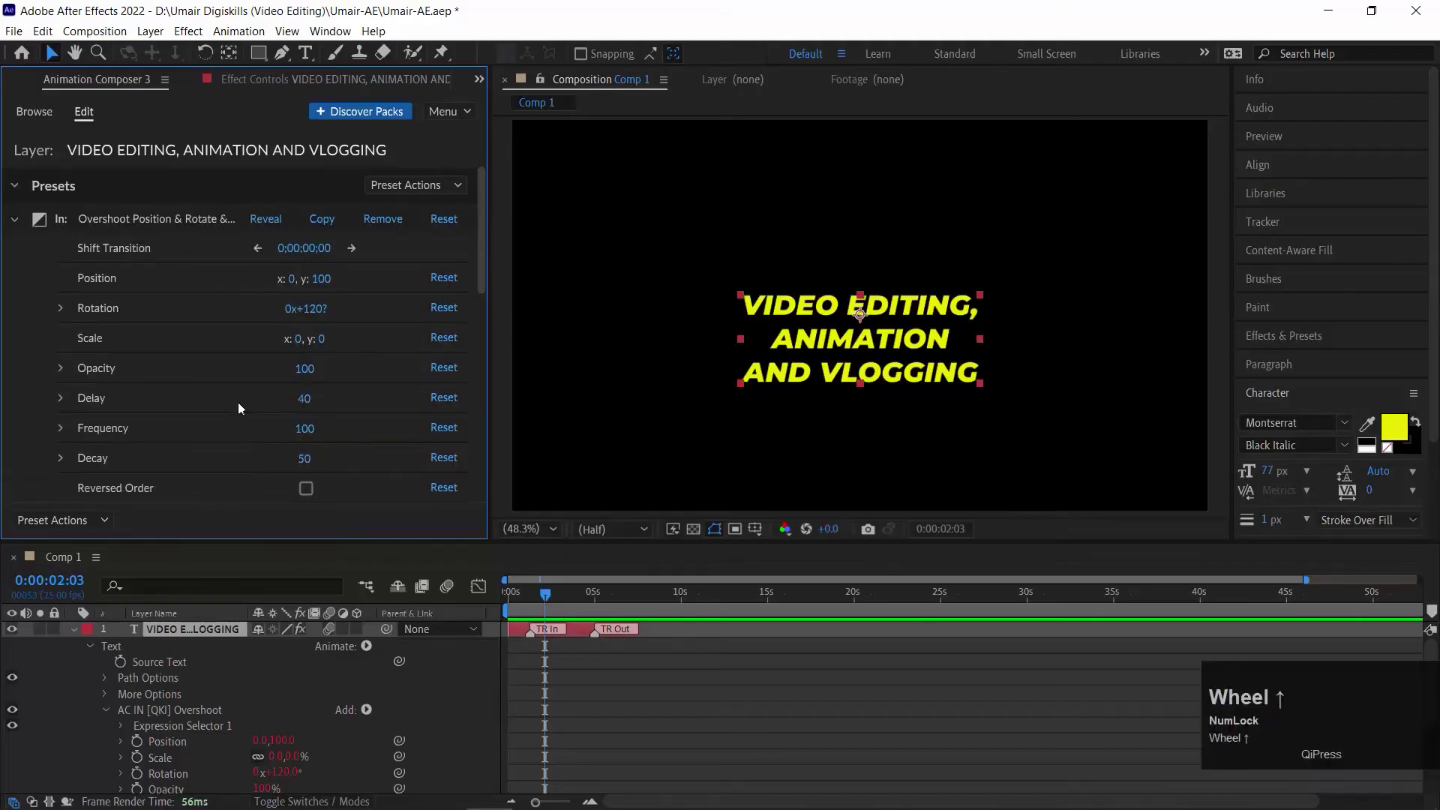
left_click(14, 219)
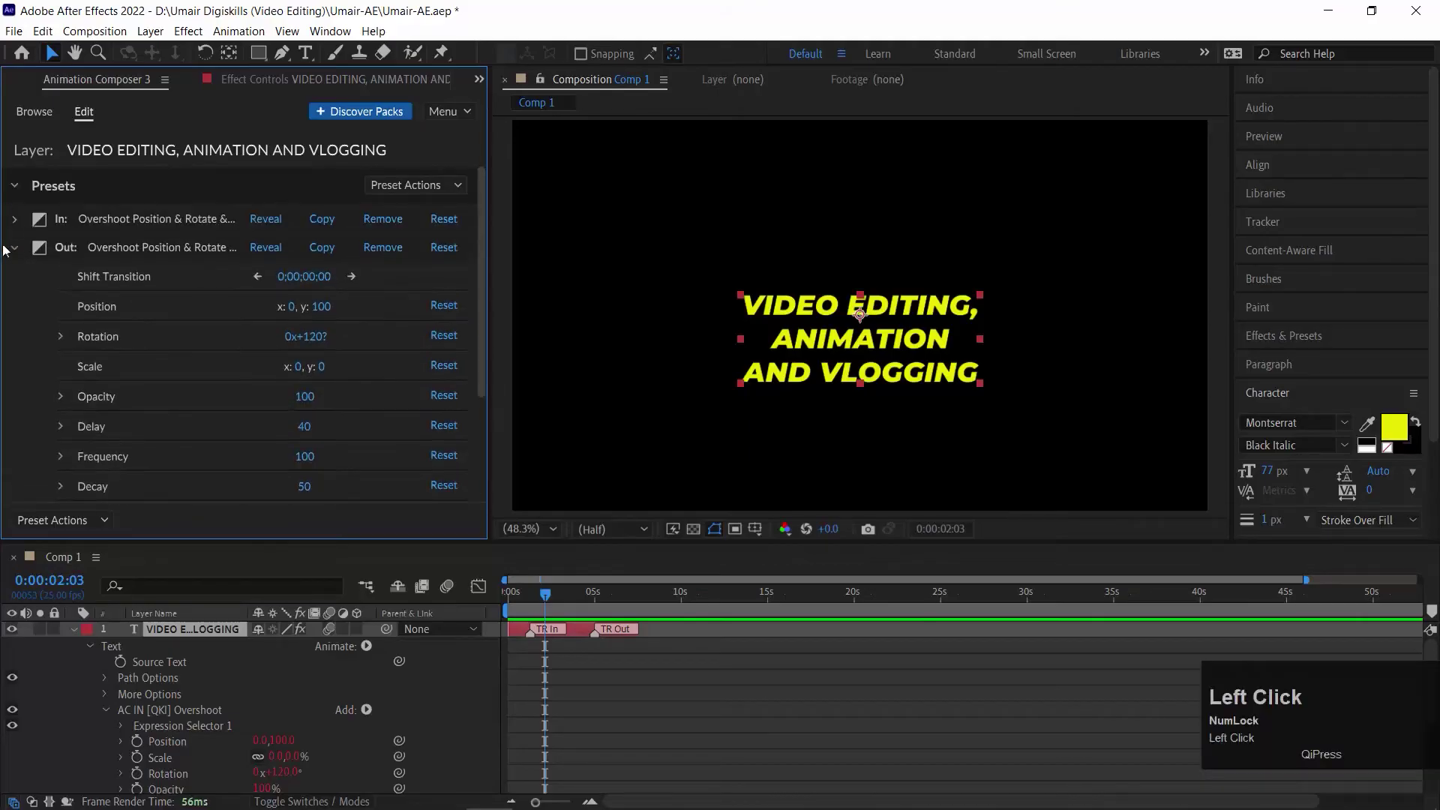
- Preview the Animate Words presets for text layer transitions, including Scale Words, Wiggly Position & Scale Words and Position & Rotate Words
left_click(33, 113)
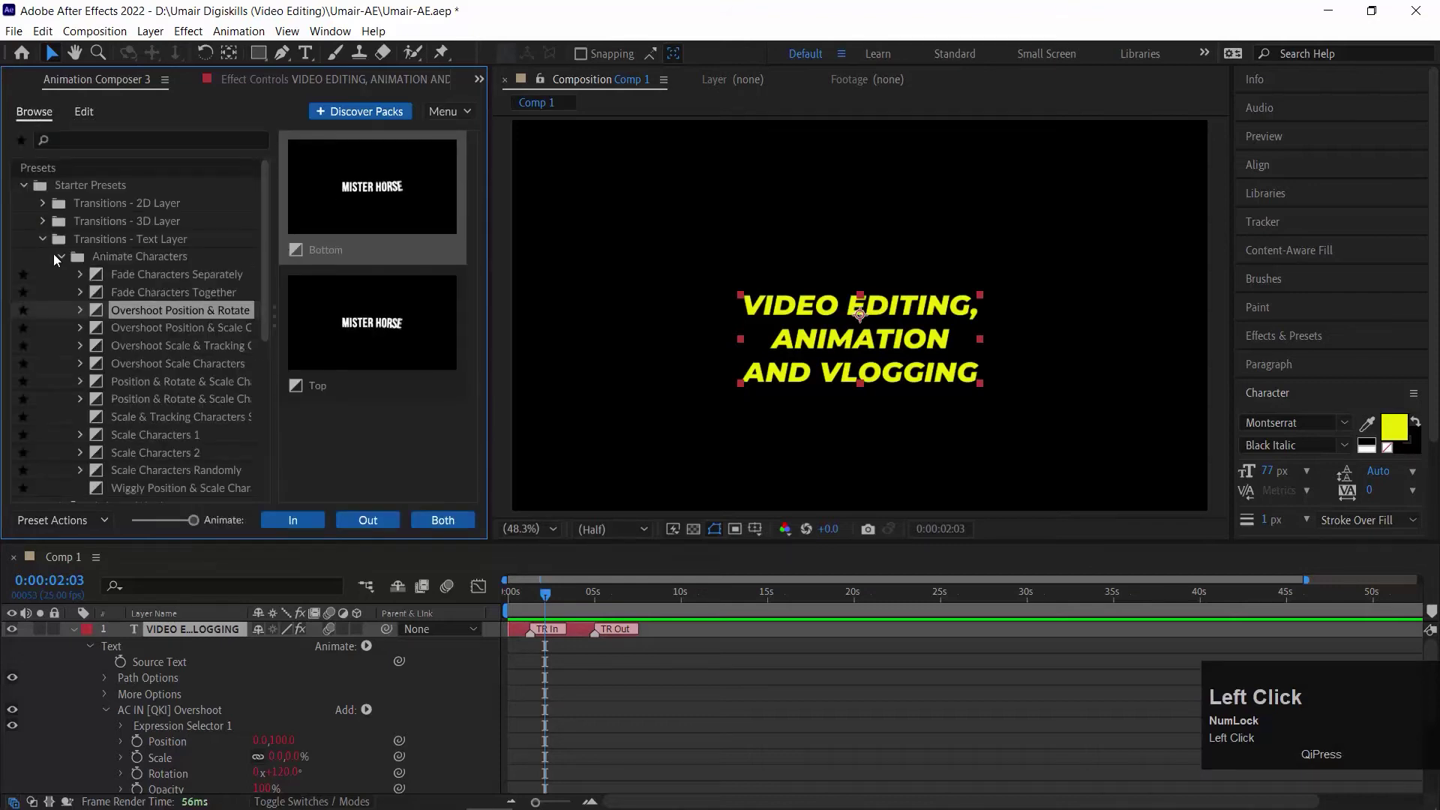
left_click(59, 256)
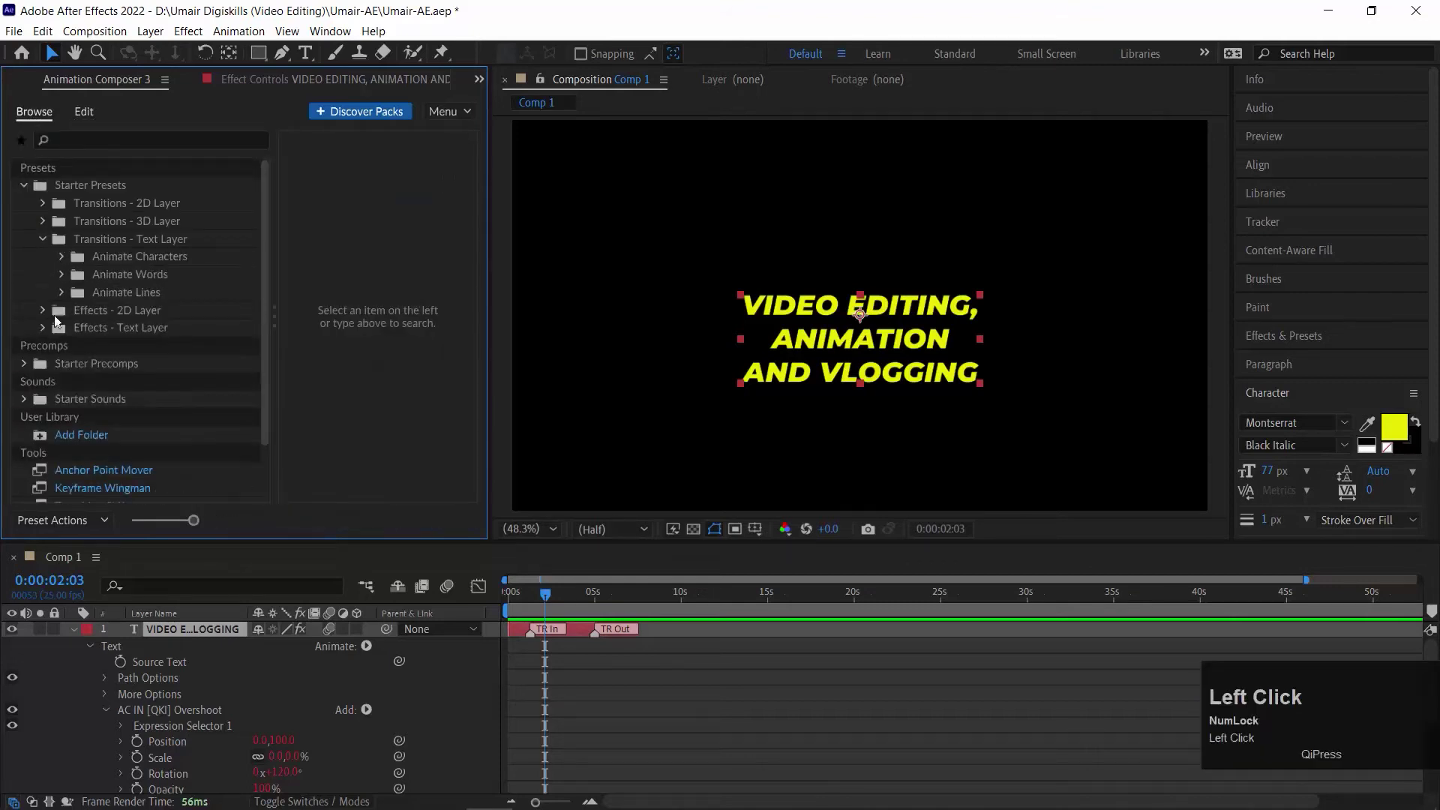
left_click(62, 274)
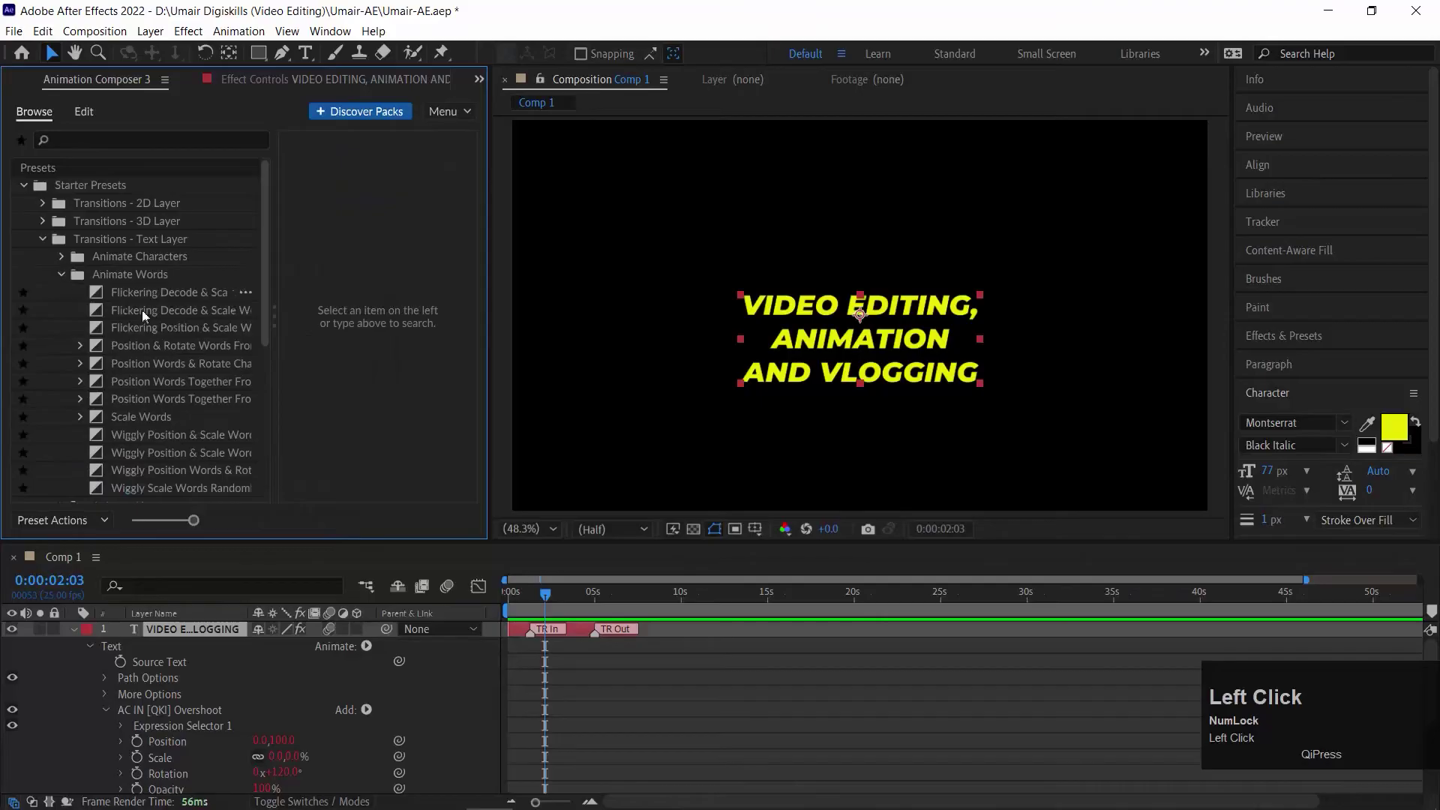
left_click(159, 420)
scroll(166, 411, "down", 3)
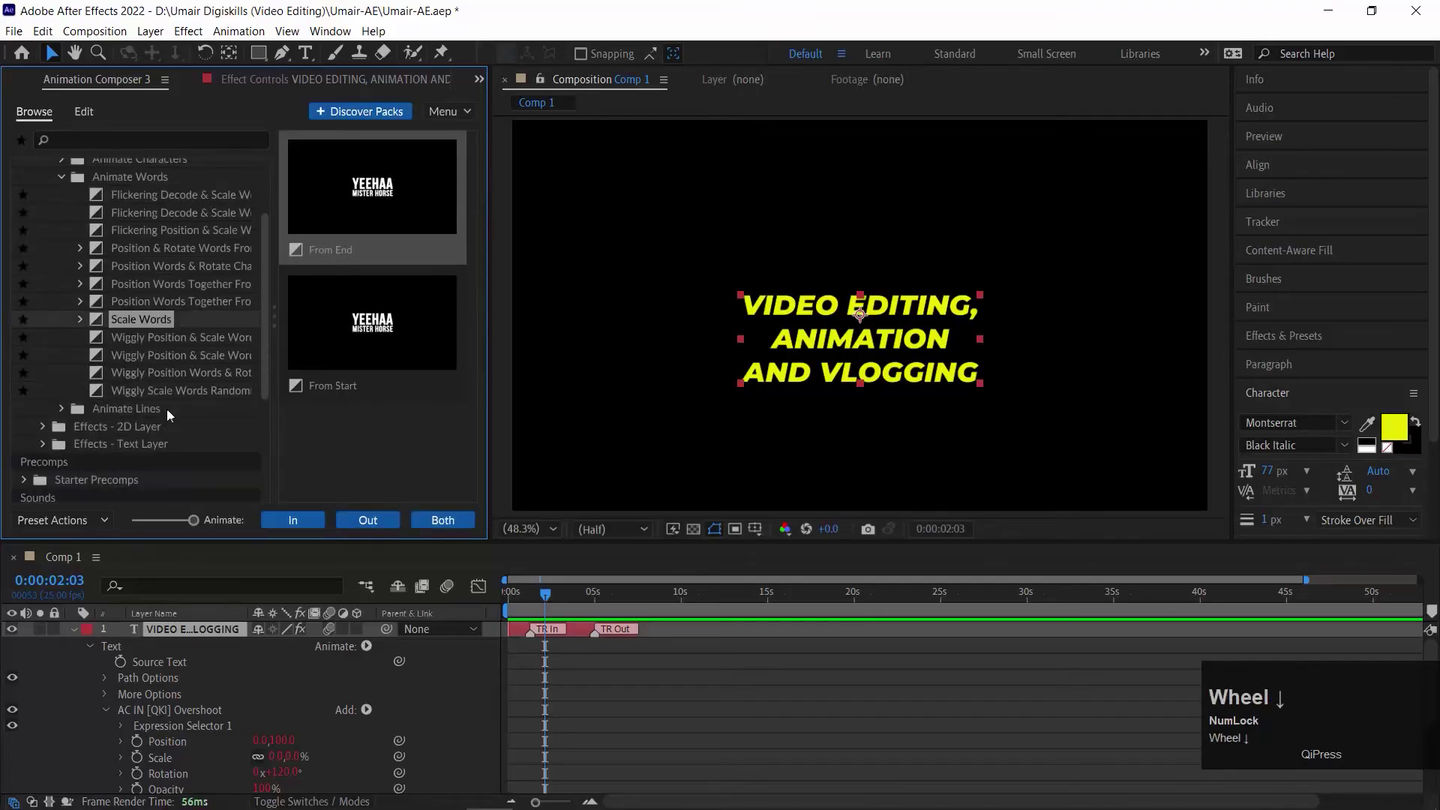
left_click(147, 336)
left_click(156, 249)
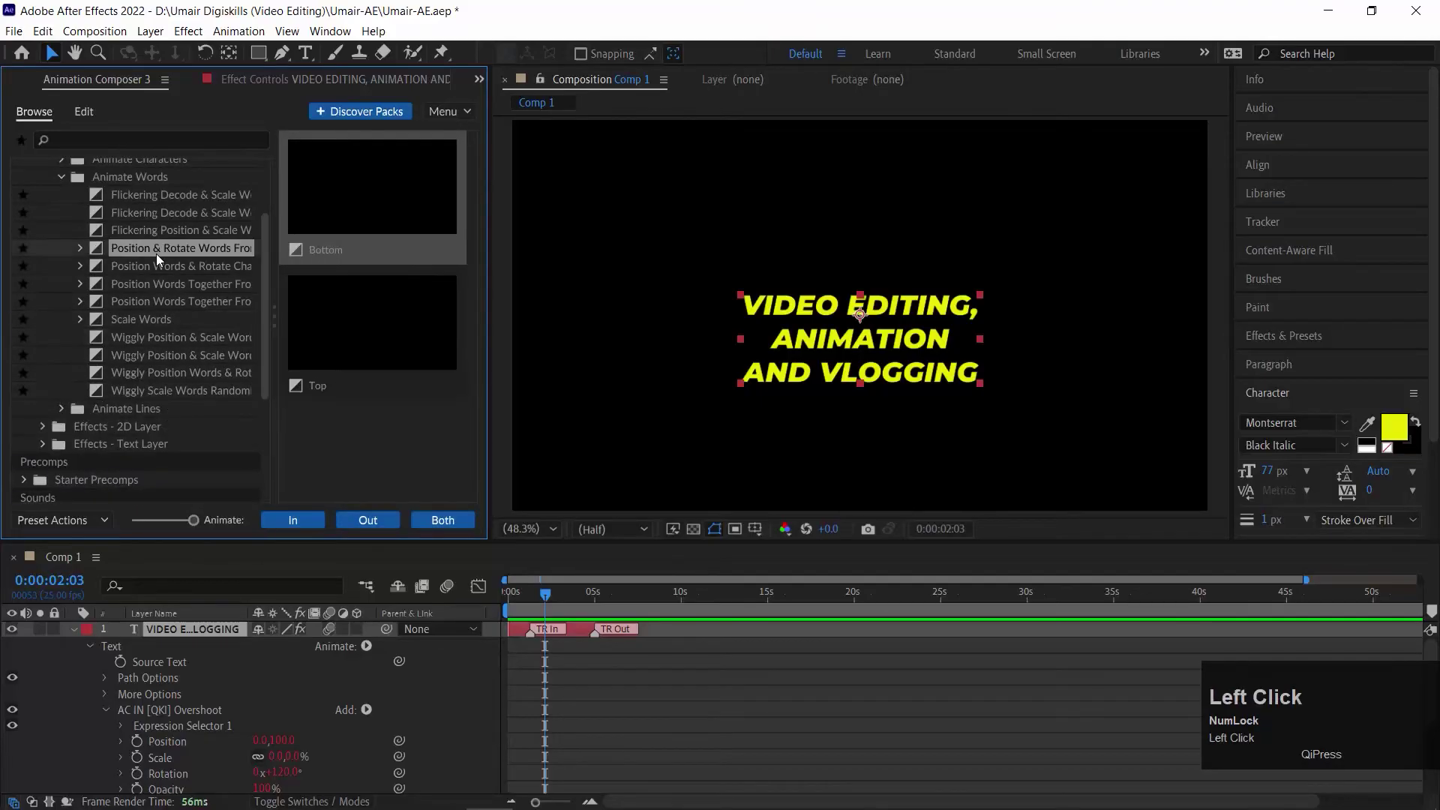
- Apply the second Flickering Decode & Scale Words preset as an in transition, accept the Anchor Point Grouping change, and play the result
left_click(164, 215)
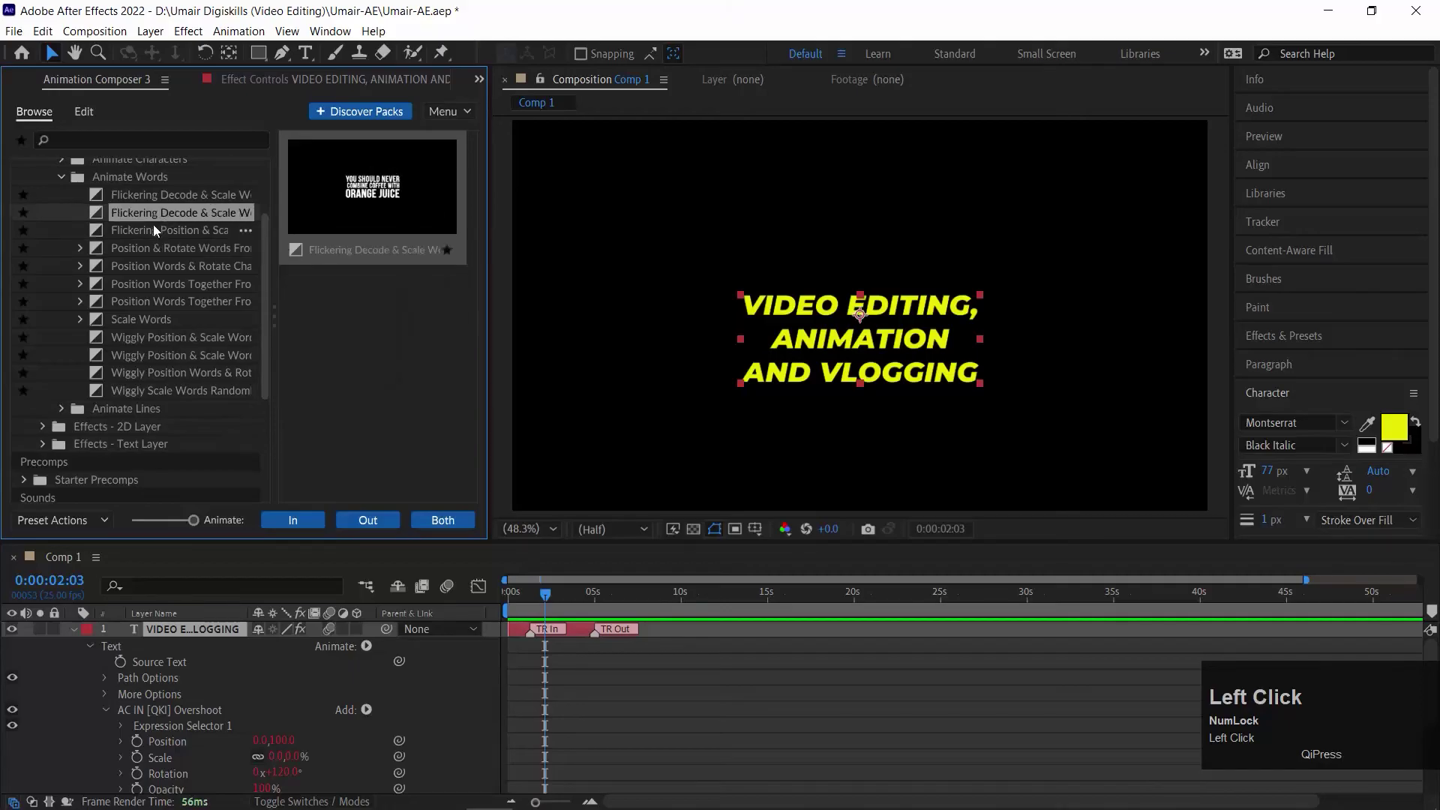
left_click(294, 520)
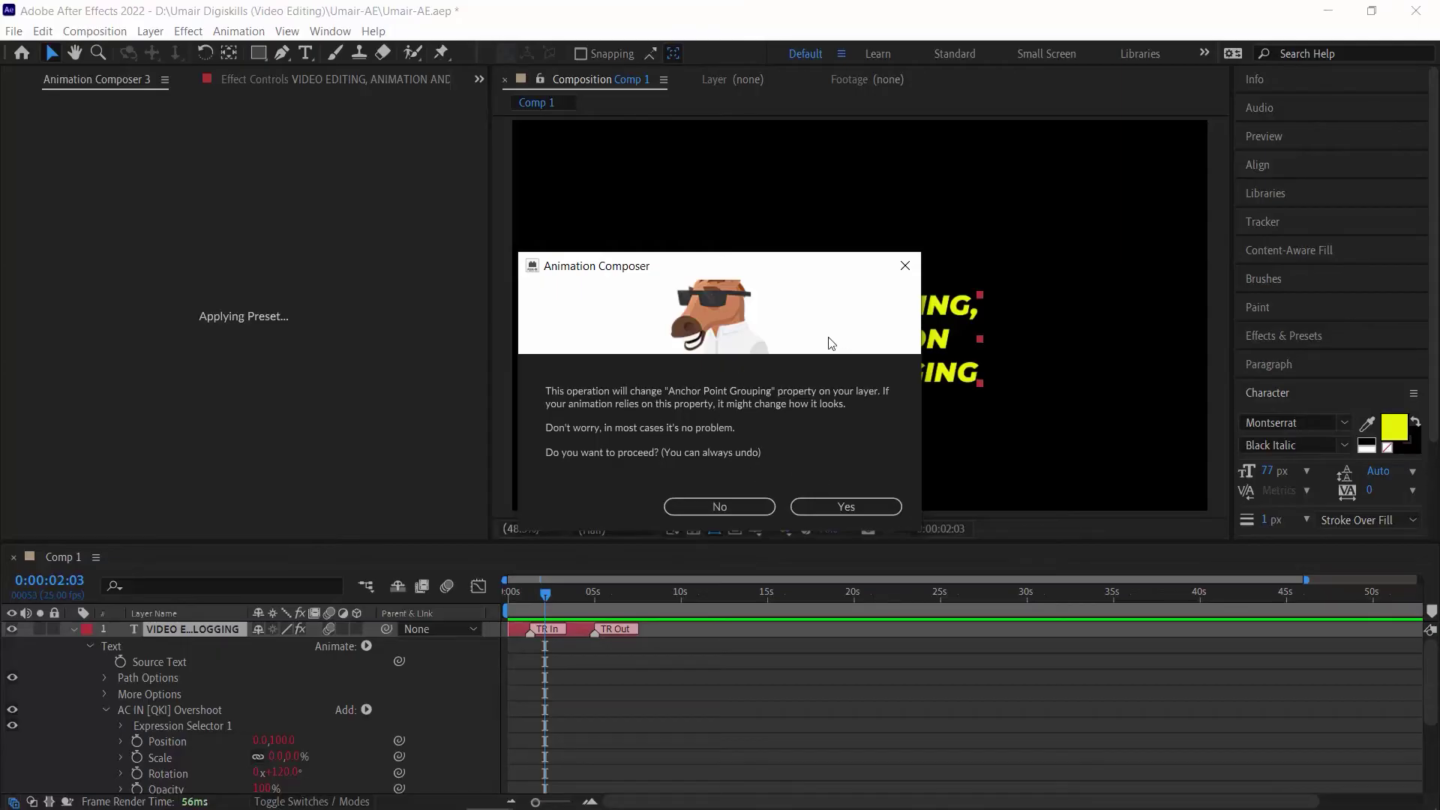
left_click(842, 507)
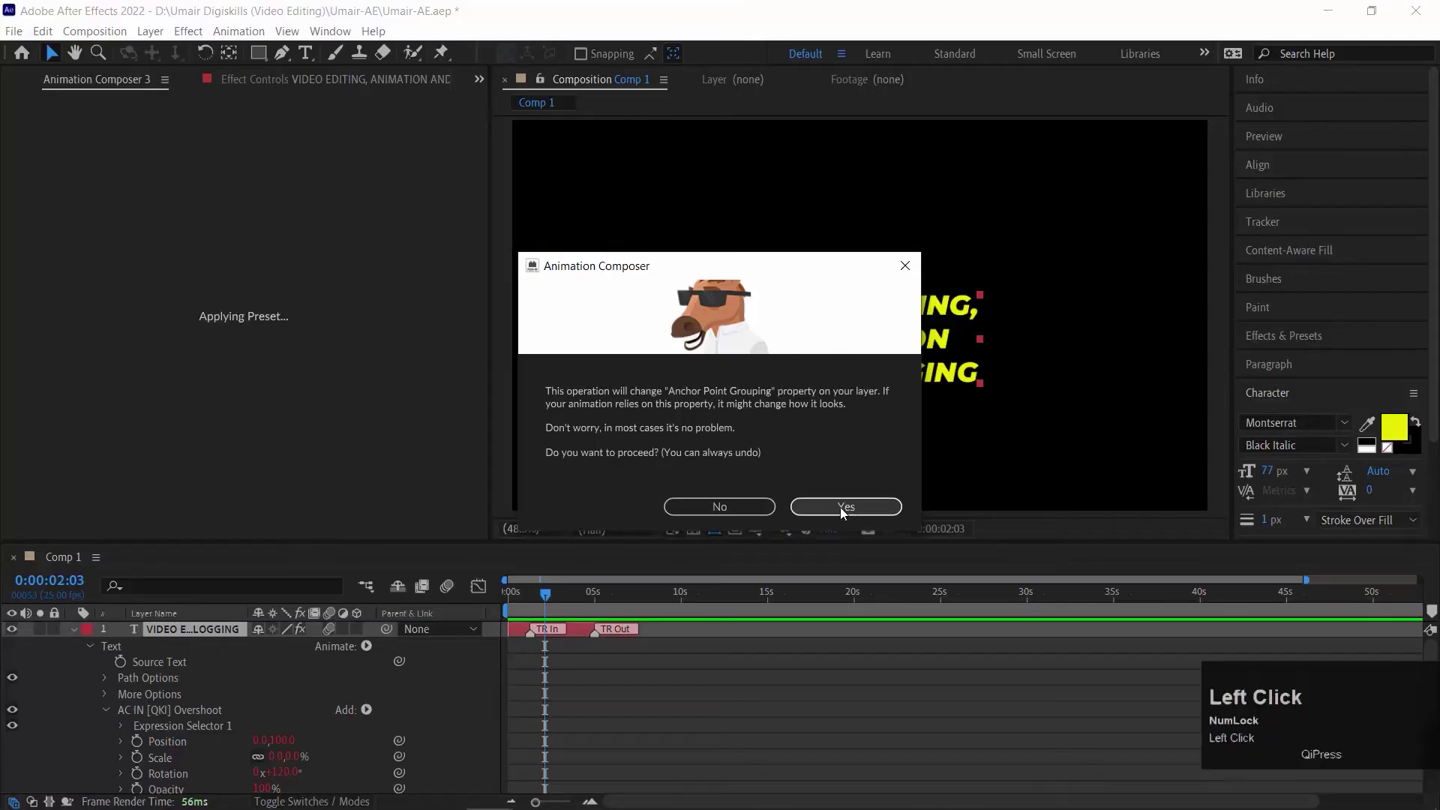
scroll(648, 668, "up", 5)
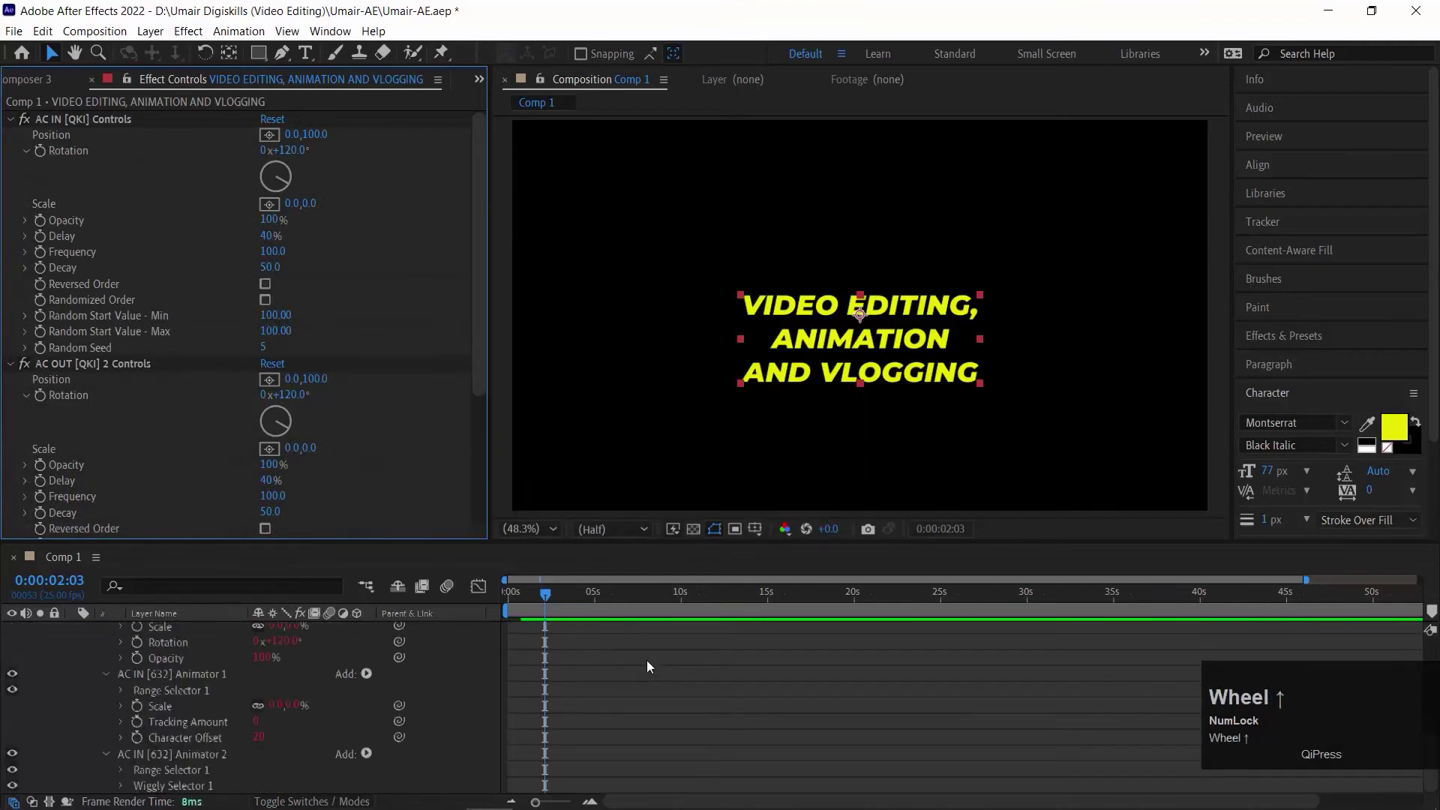
left_click_drag(526, 609, 508, 600)
key("space")
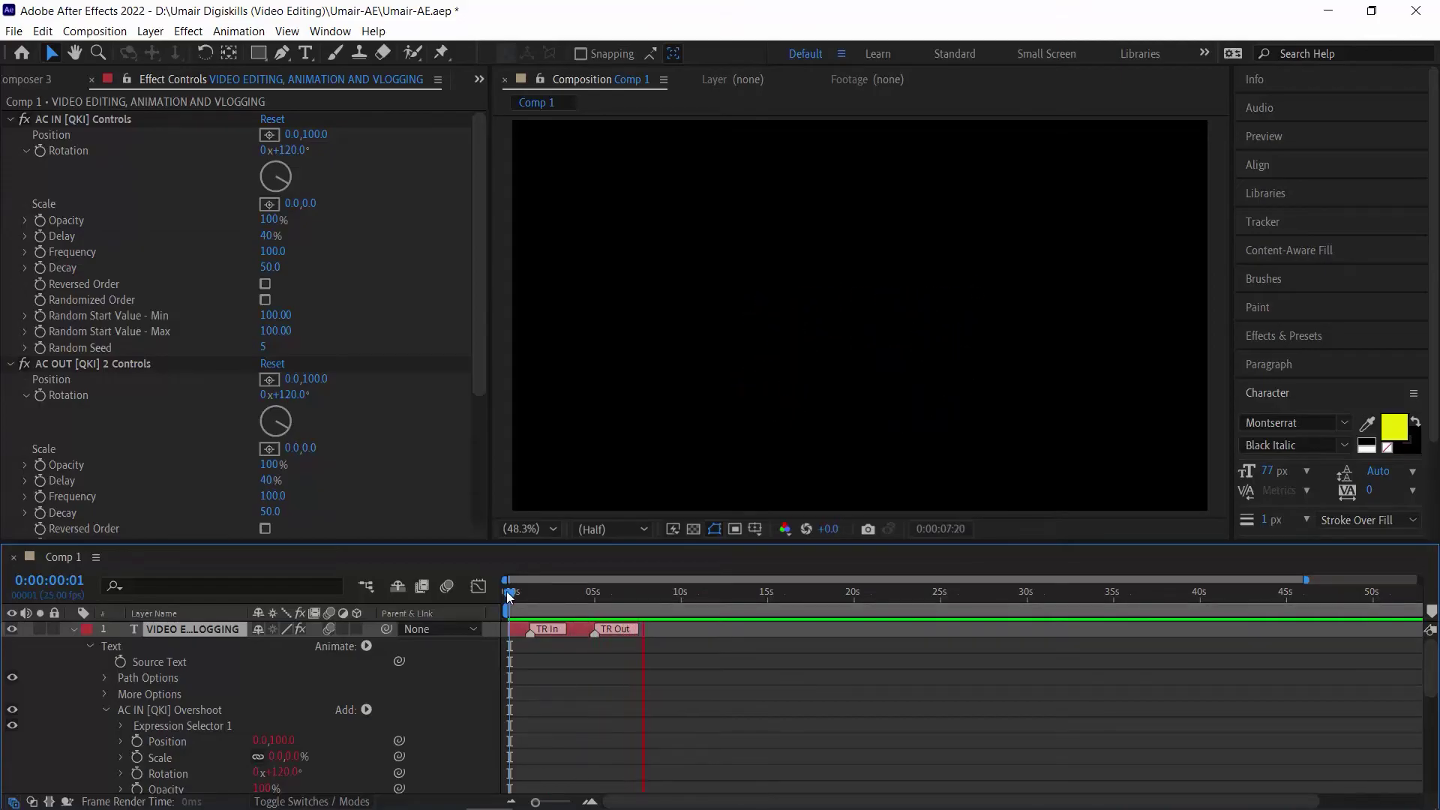
key("space")
left_click_drag(547, 592, 531, 596)
- Return to Animation Composer 3 and remove the Overshoot Position & Rotate & Scale Characters in transition from the text layer
left_click(480, 81)
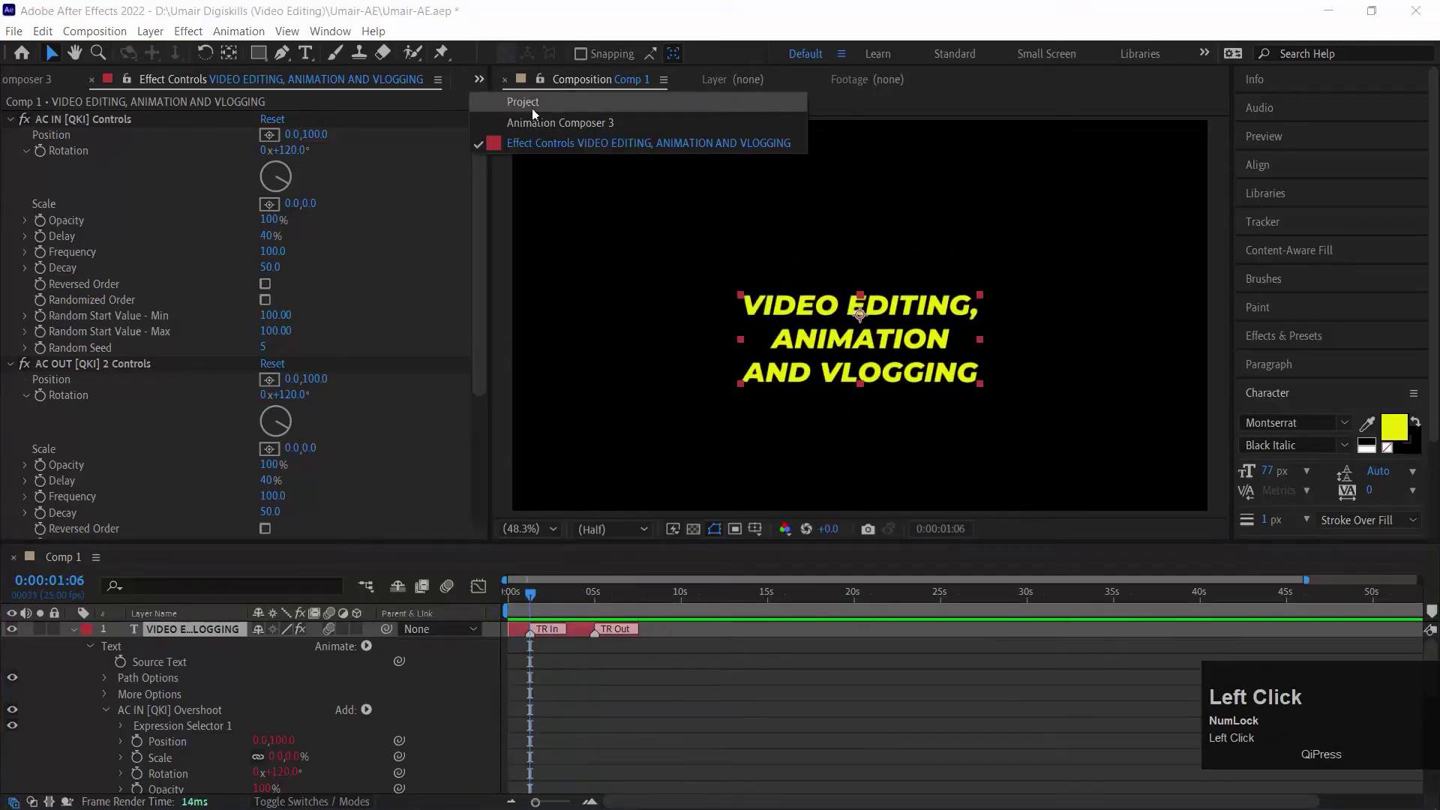
left_click(533, 108)
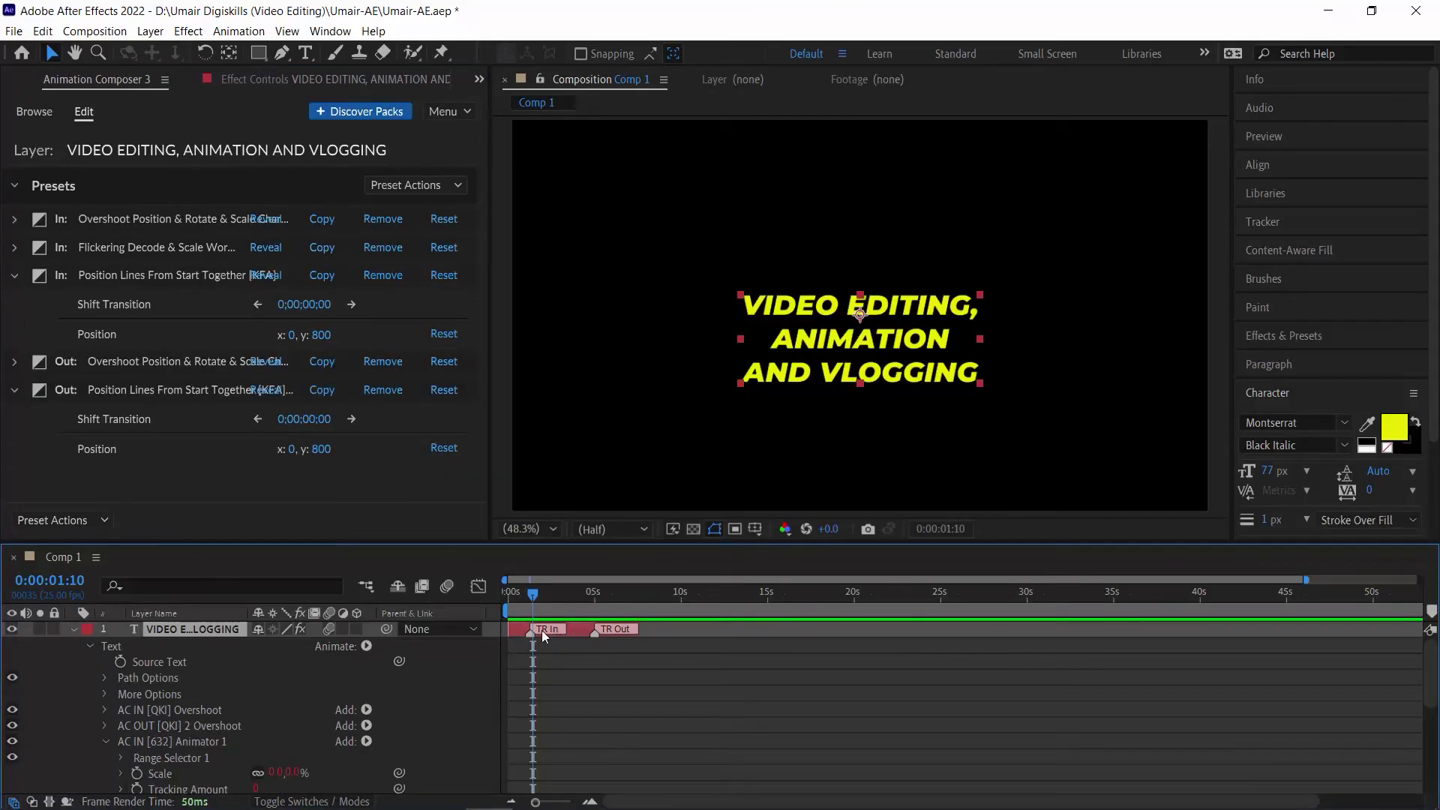
left_click(52, 114)
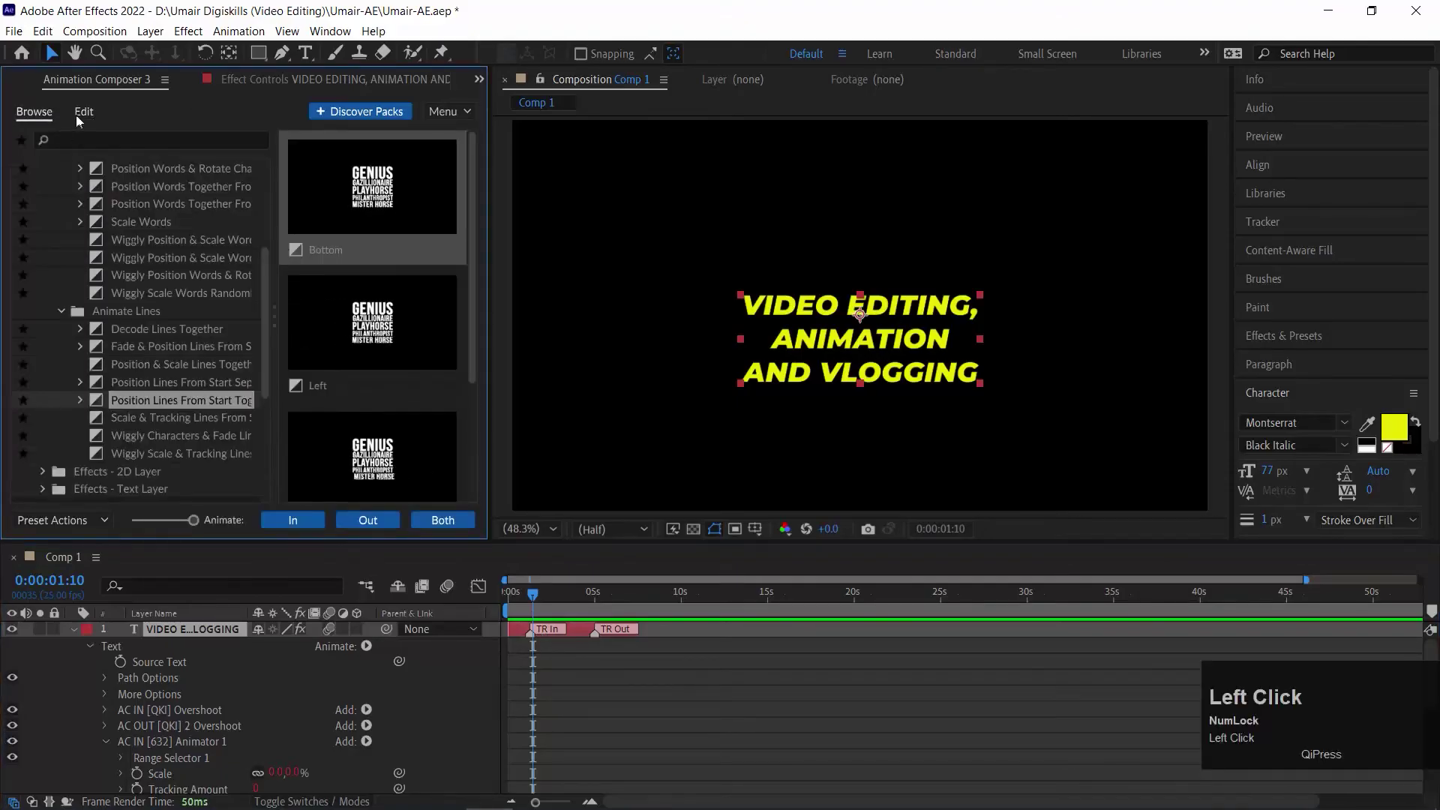
left_click(81, 114)
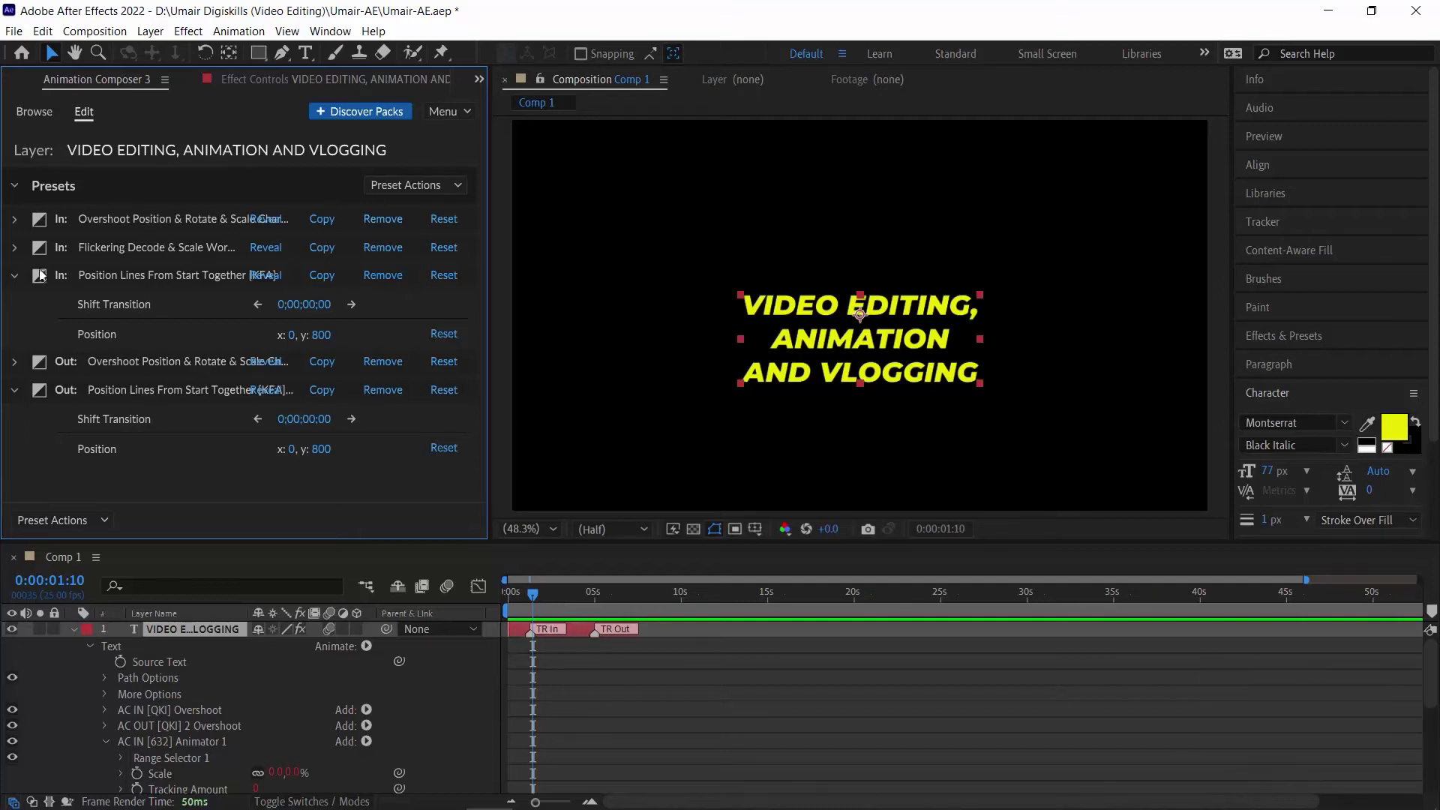
left_click(371, 220)
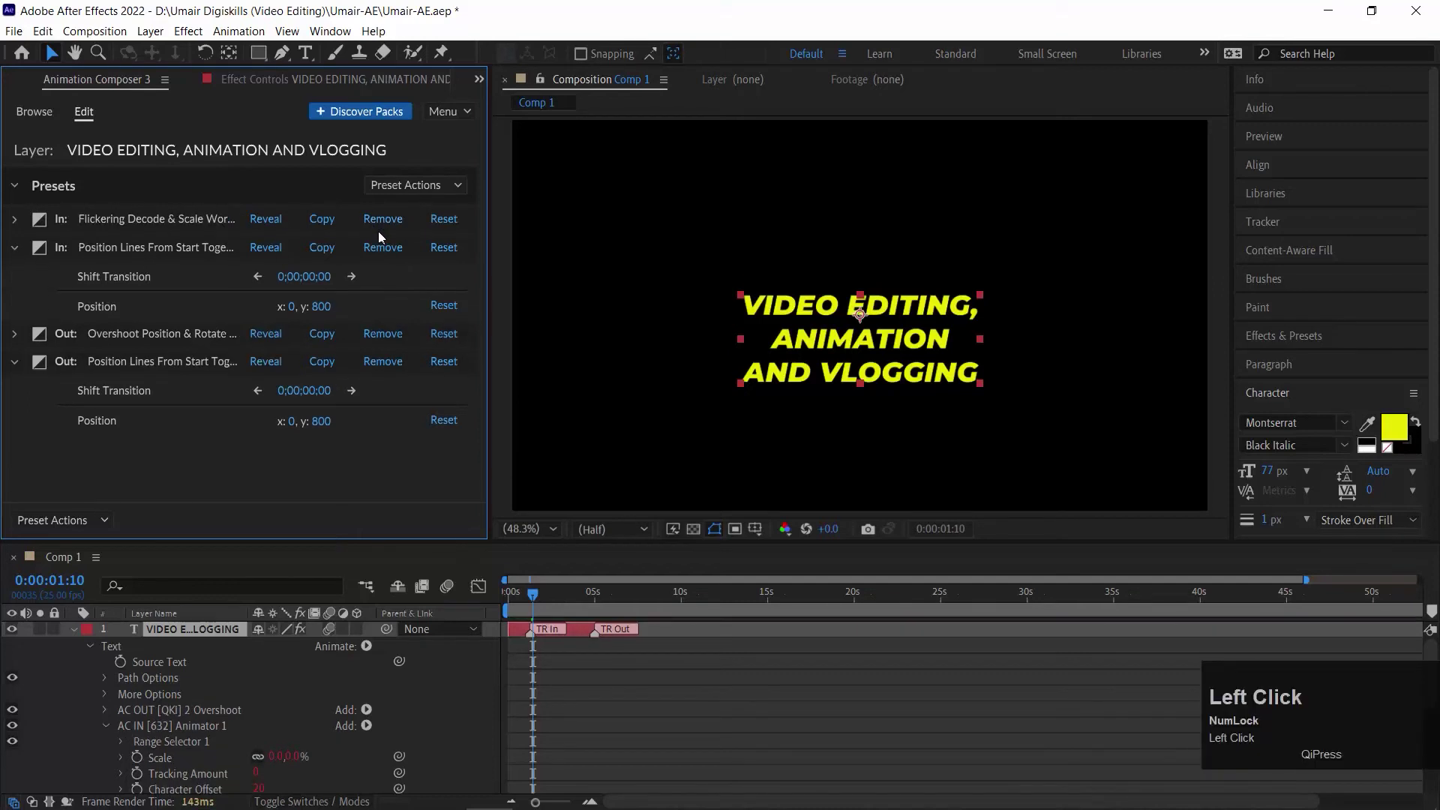
- Remove all remaining in and out transition presets from the VIDEO EDITING, ANIMATION AND VLOGGING text layer
left_click(381, 224)
left_click(385, 218)
left_click(385, 220)
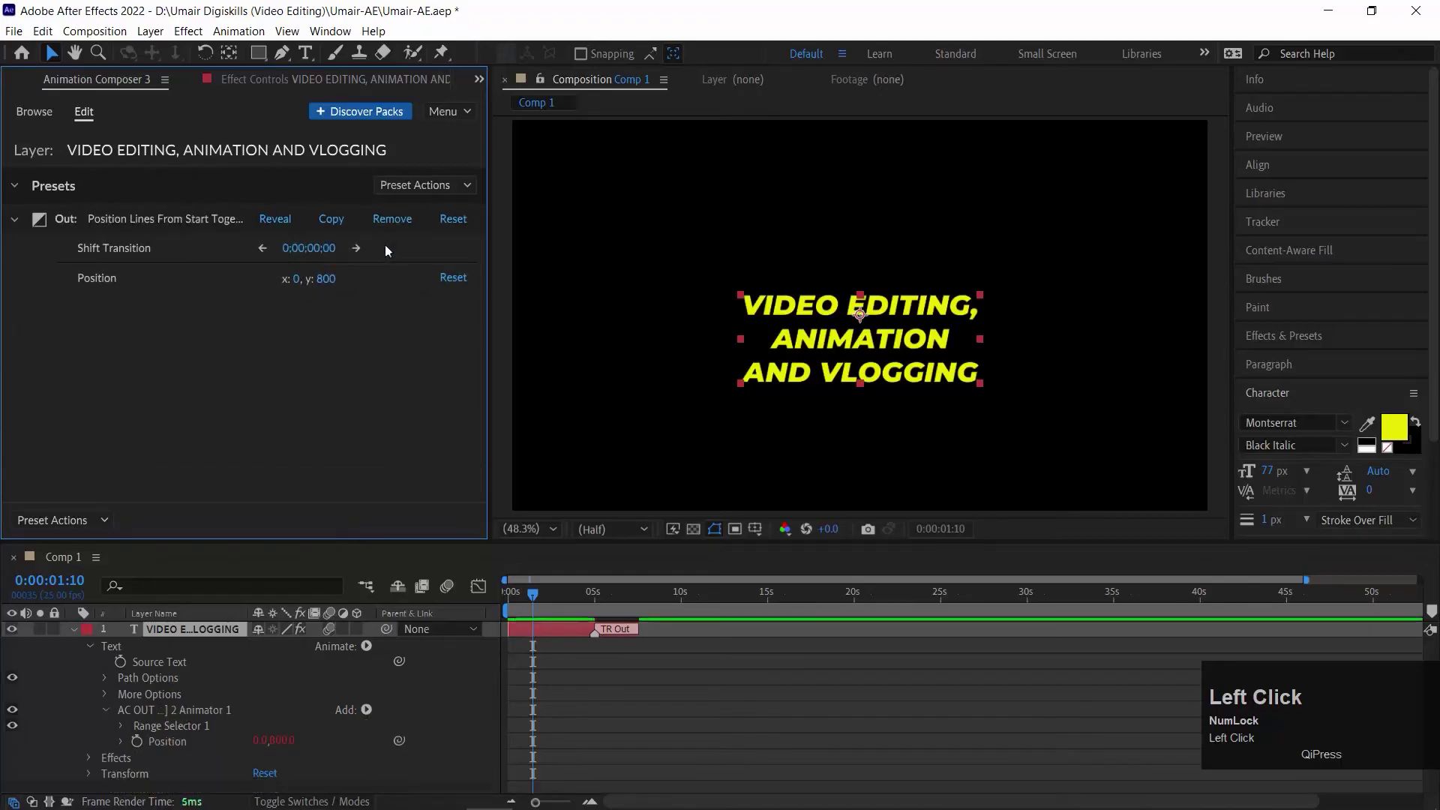
left_click(386, 223)
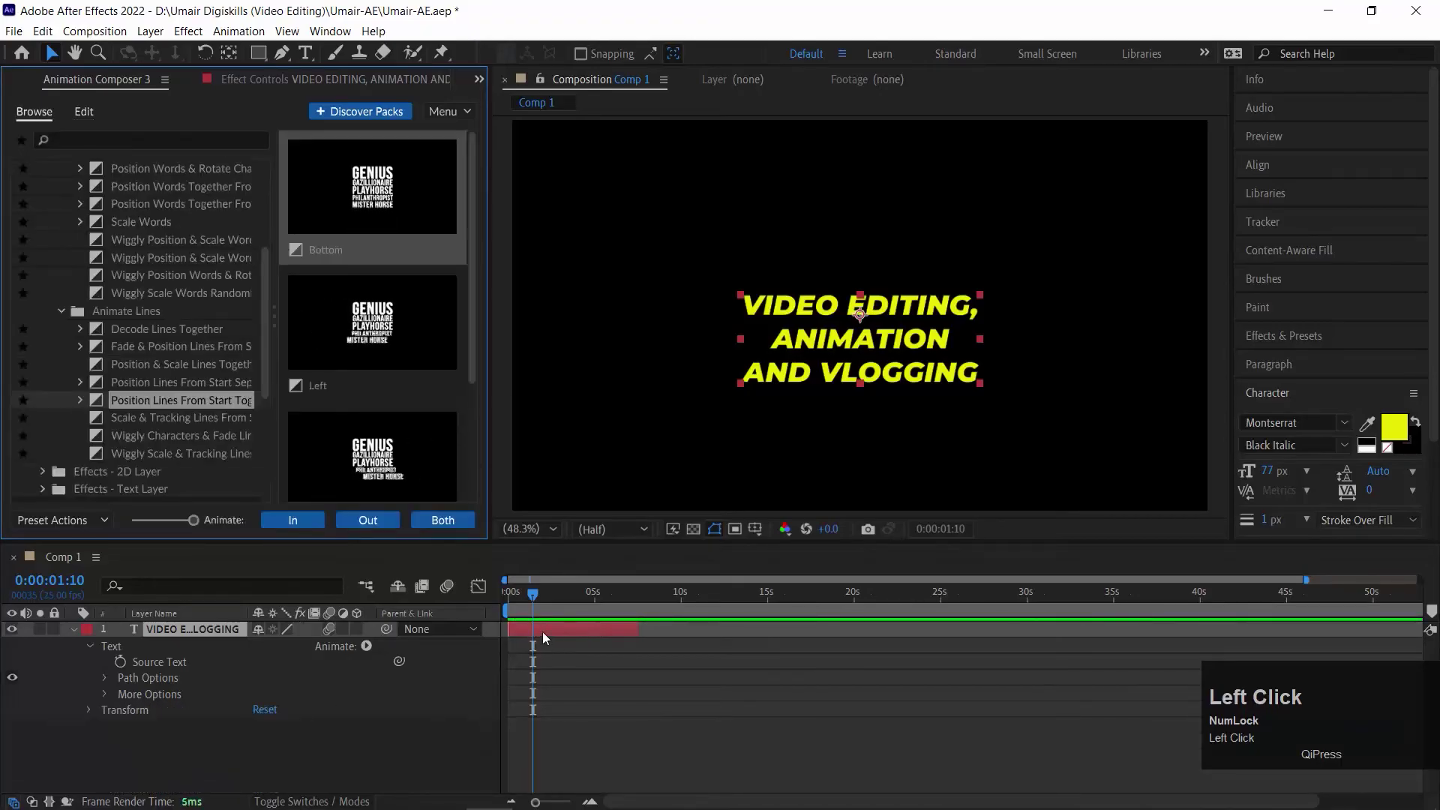
- Apply the Scale & Tracking Lines From Start preset to the text layer as both in and out transition, with the playhead at 0:00:05:15
left_click(531, 598)
left_click_drag(531, 598, 605, 599)
left_click(173, 418)
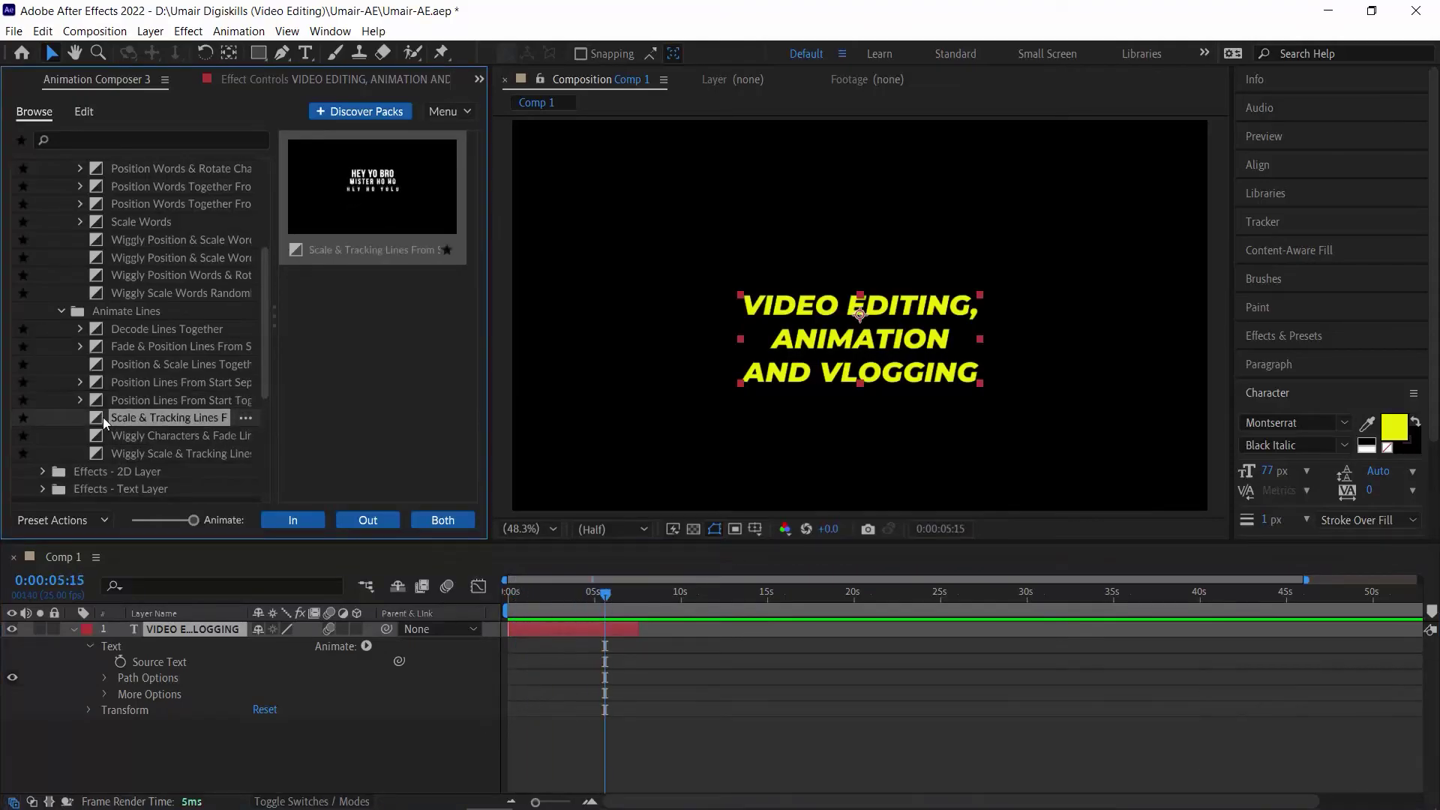
left_click(439, 519)
scroll(583, 663, "up", 3)
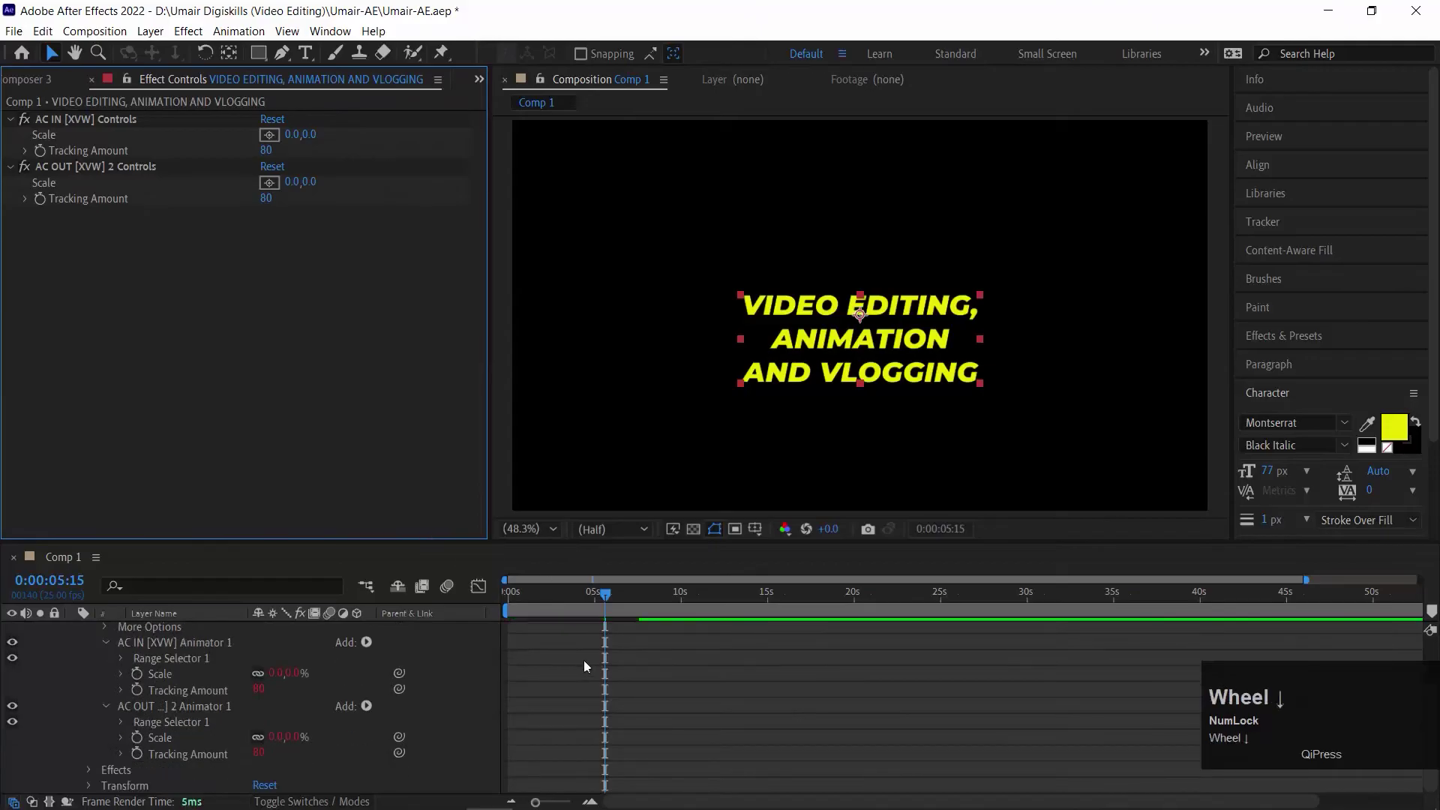
- Play the composition from the start to preview the line transitions, and park the playhead at 0:00:00:16
left_click_drag(520, 591, 492, 593)
key("space")
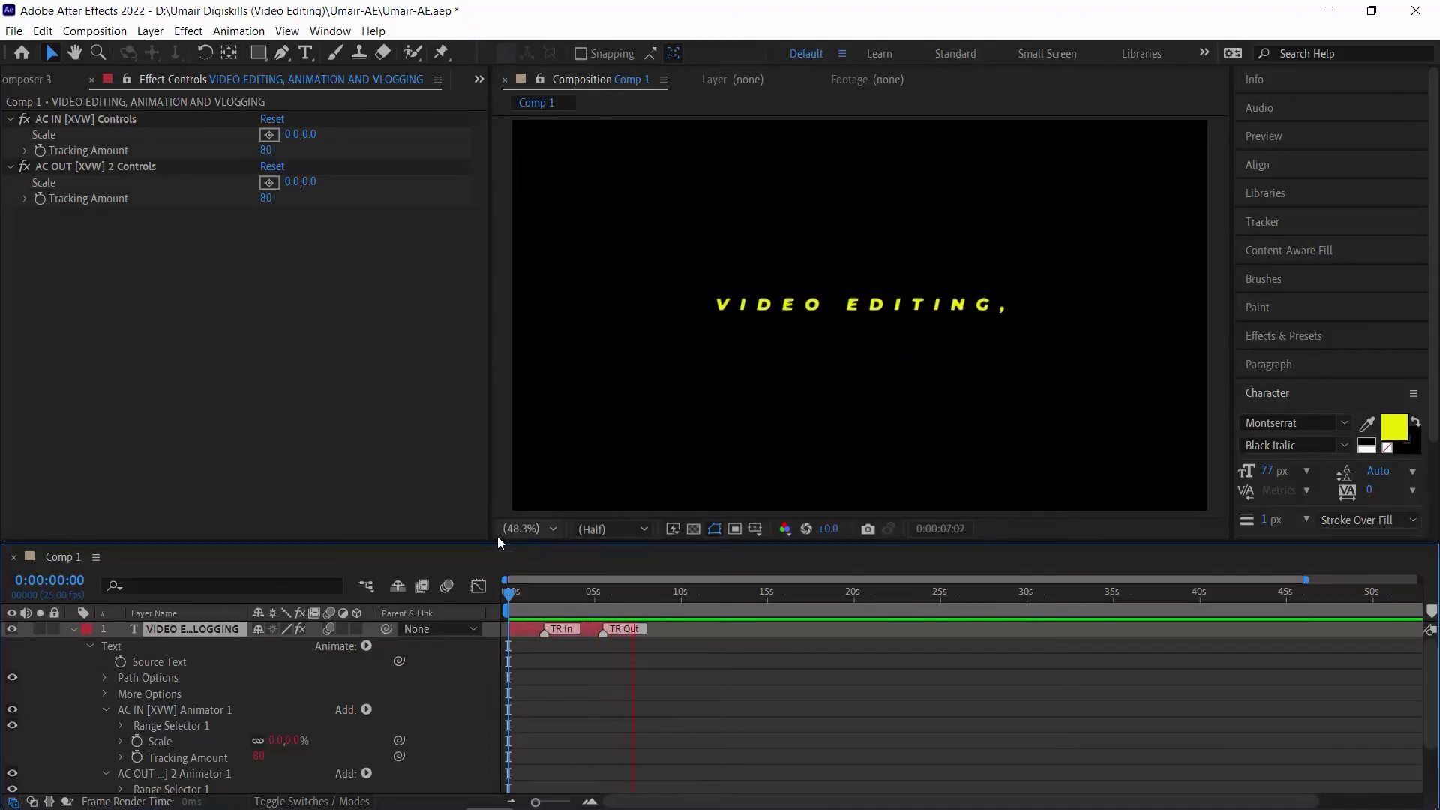
key("space")
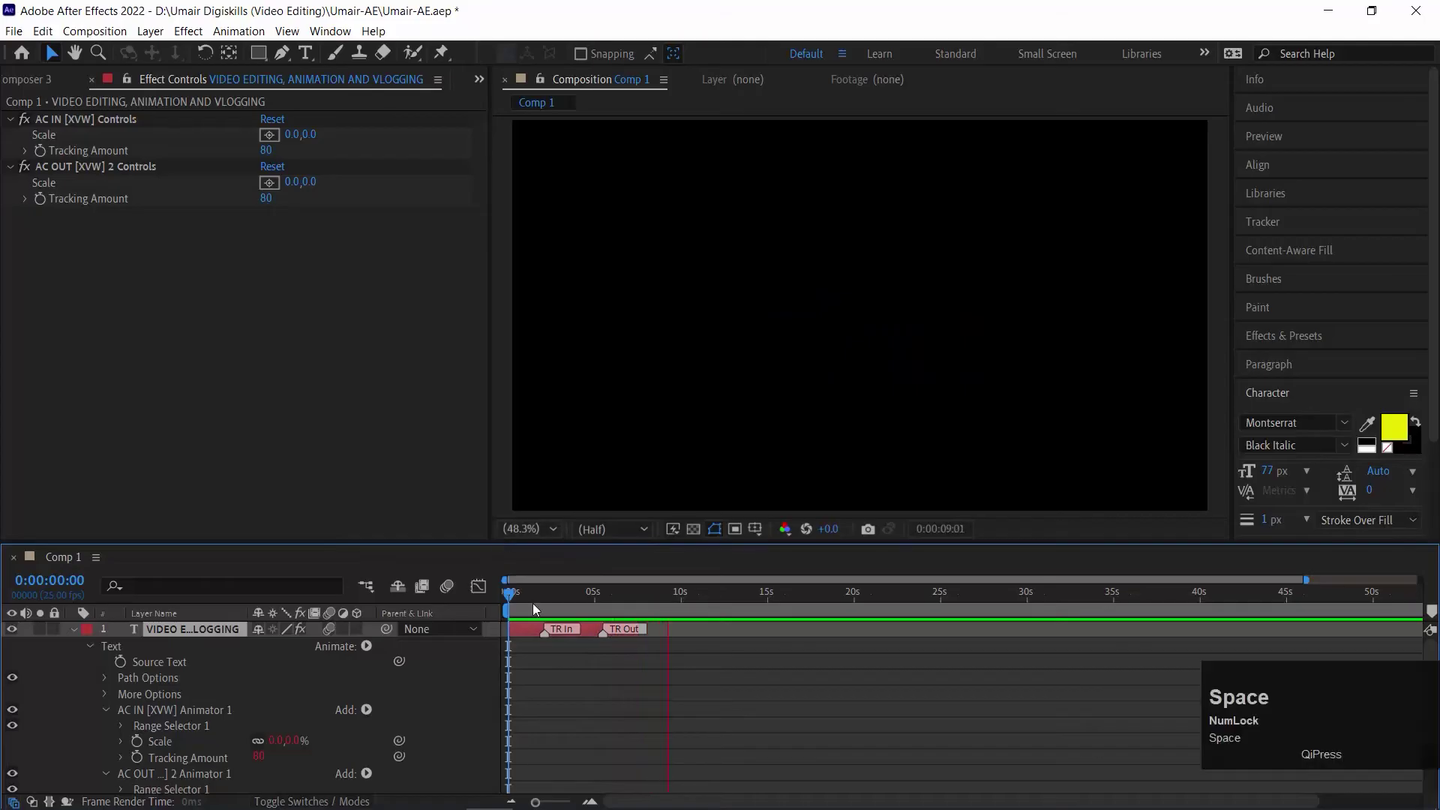
left_click_drag(533, 600, 520, 595)
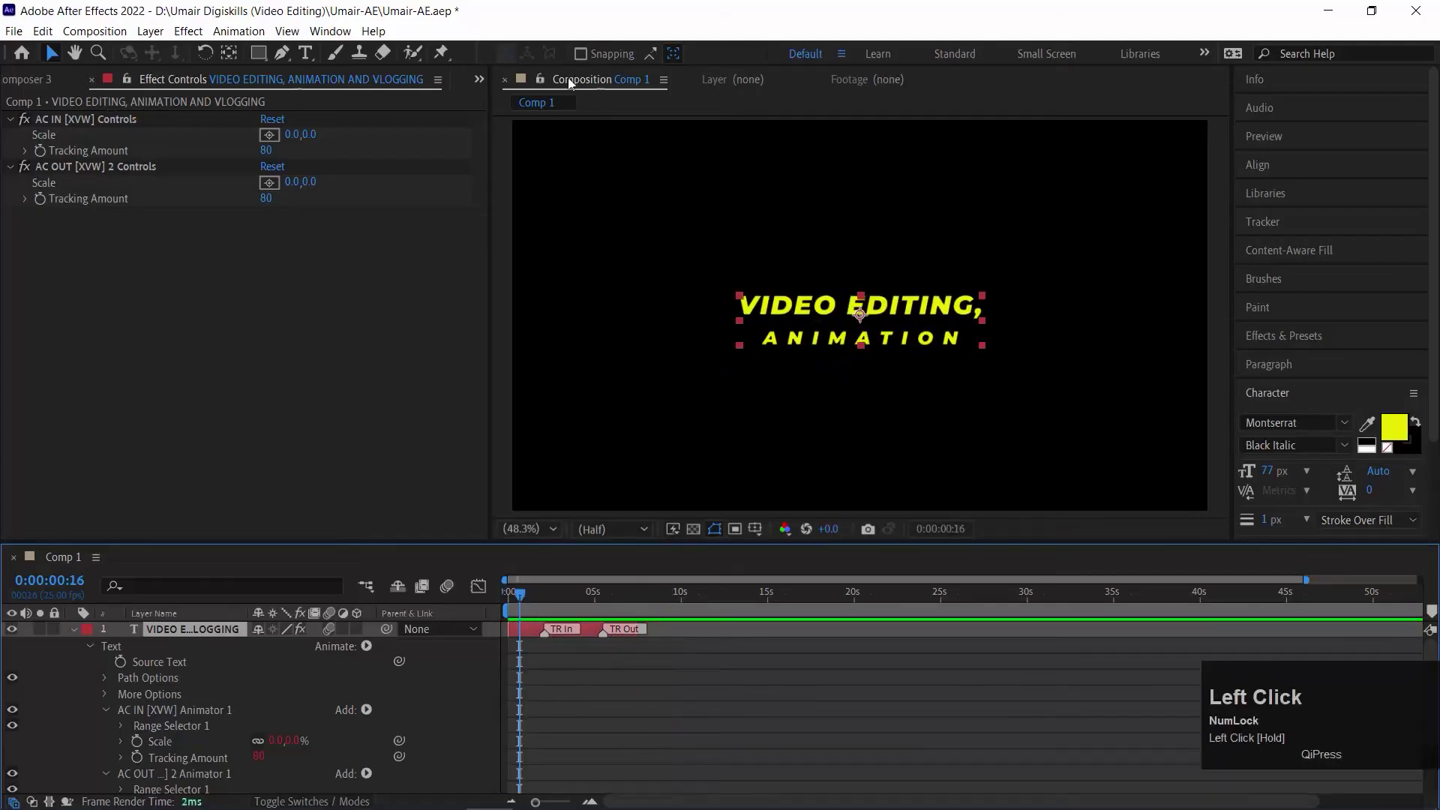
- Return to Animation Composer 3's browsing view, collapse the text layer transitions, and expand the Text Boxes folder of Starter Precomps
left_click(480, 76)
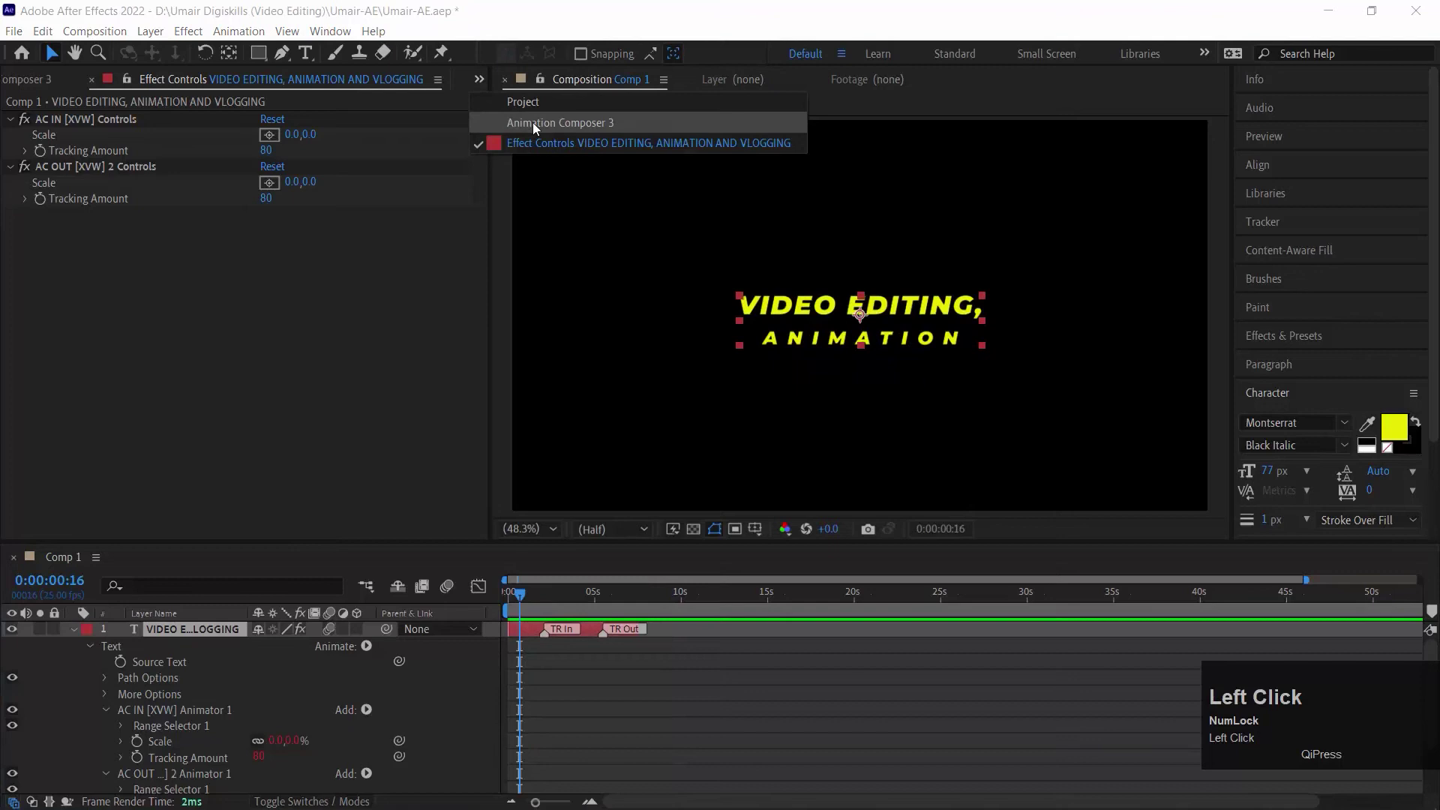
left_click(533, 120)
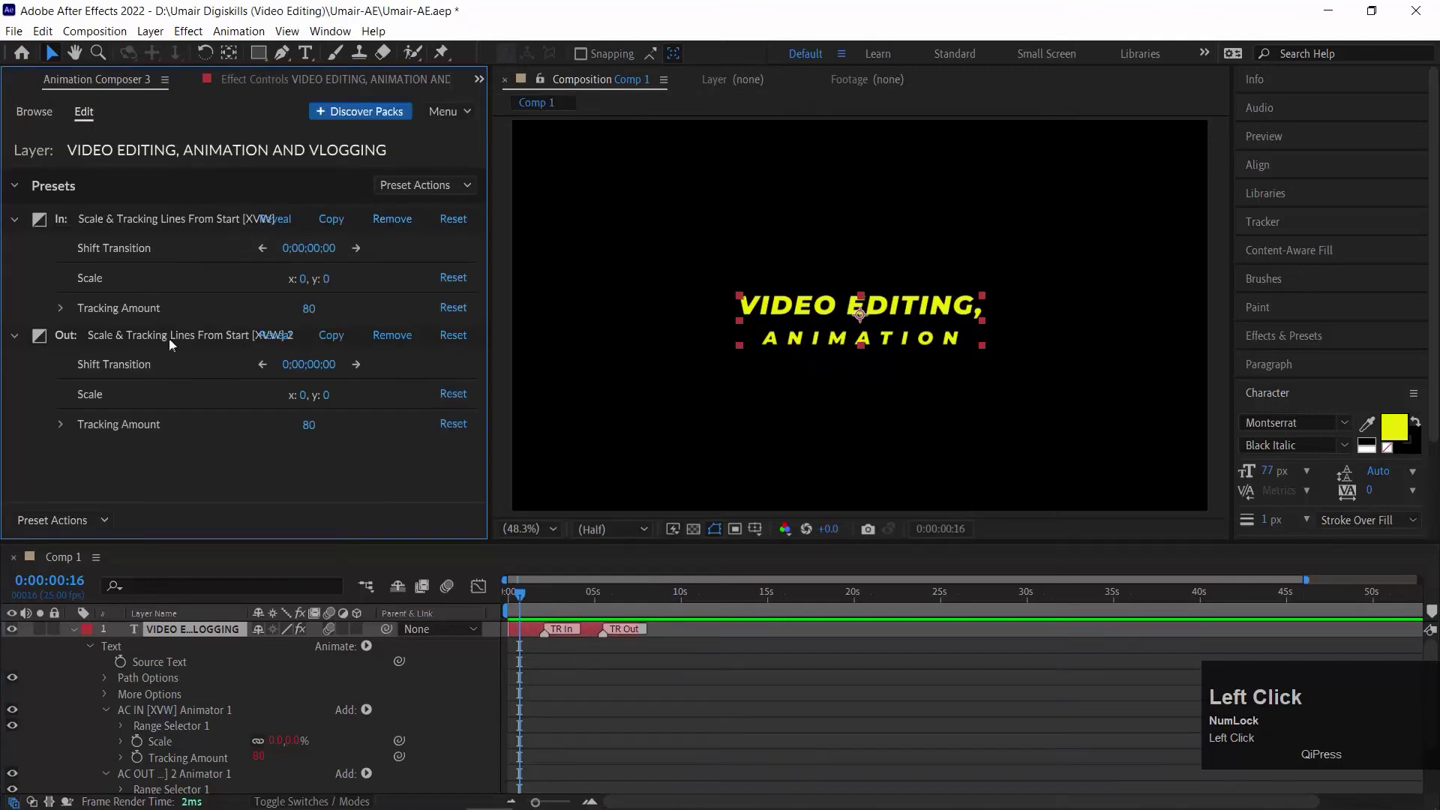
left_click(30, 112)
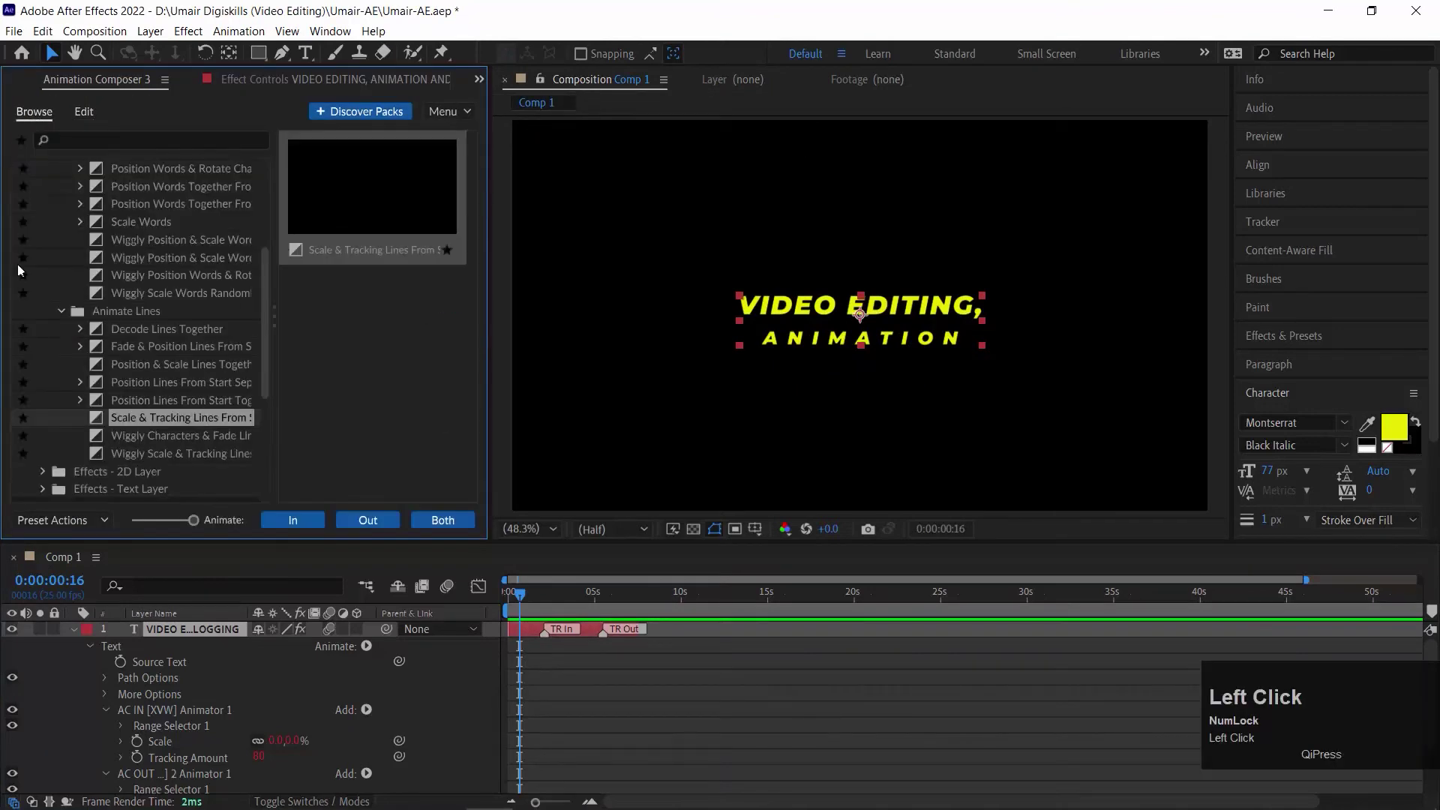
left_click_drag(264, 319, 299, 223)
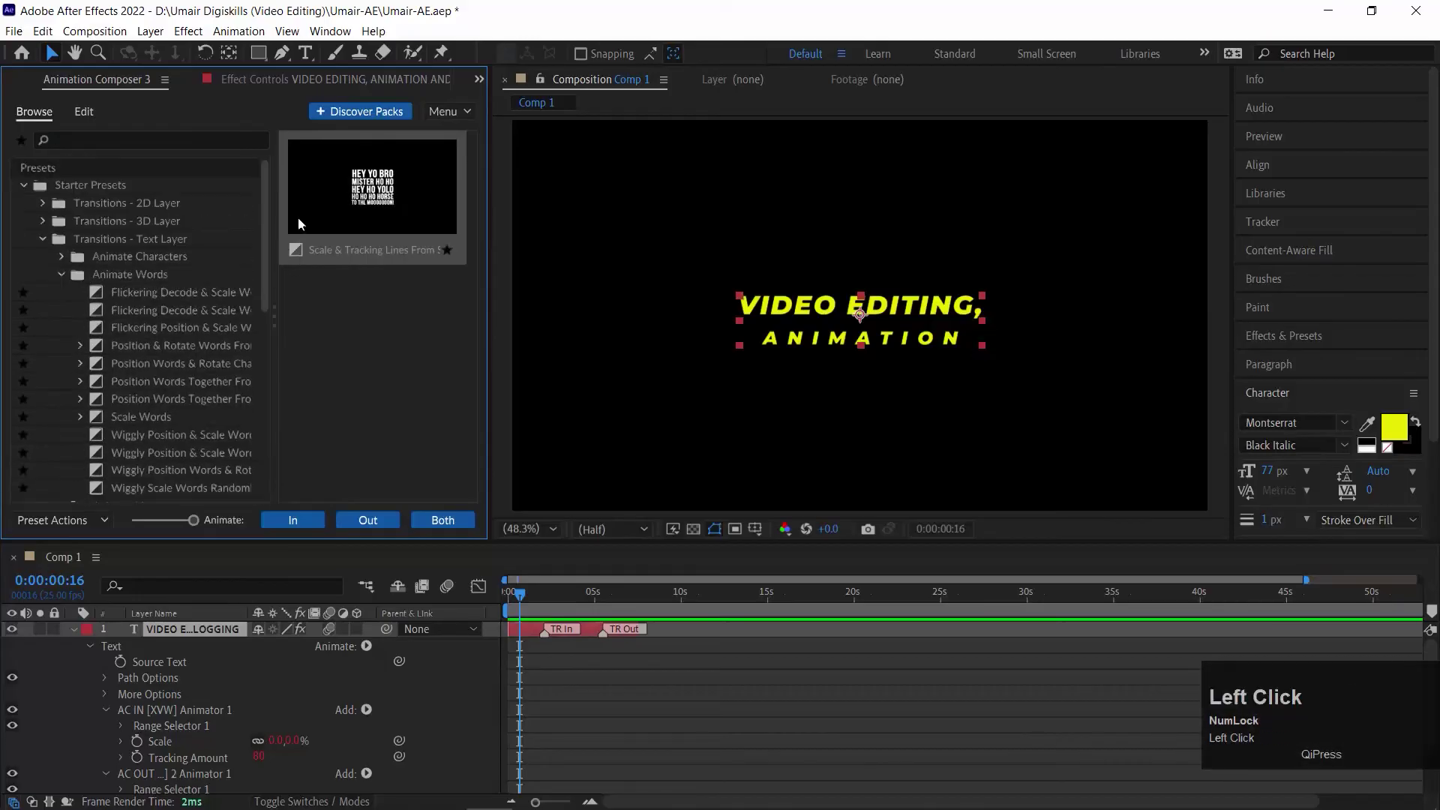
left_click(42, 239)
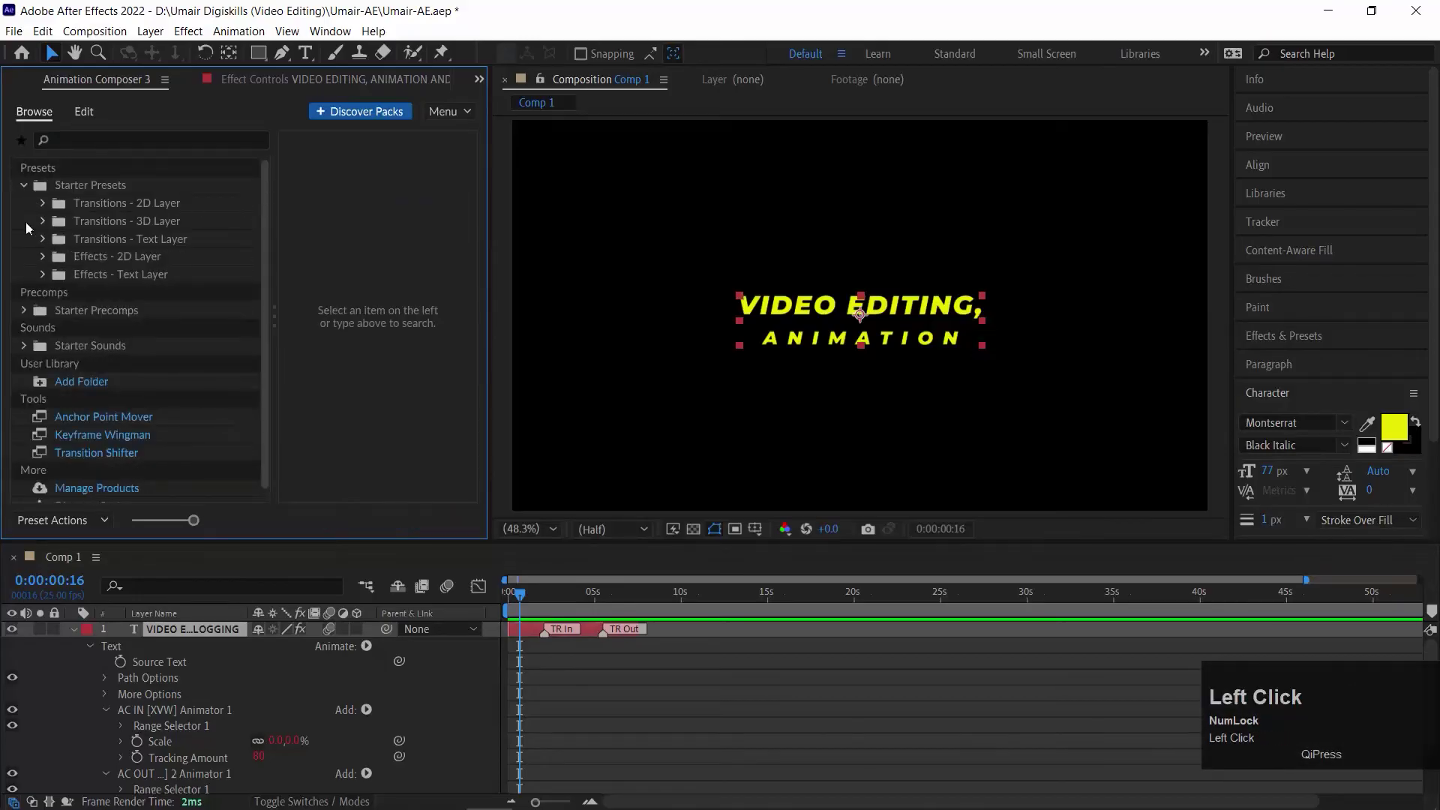
left_click(24, 310)
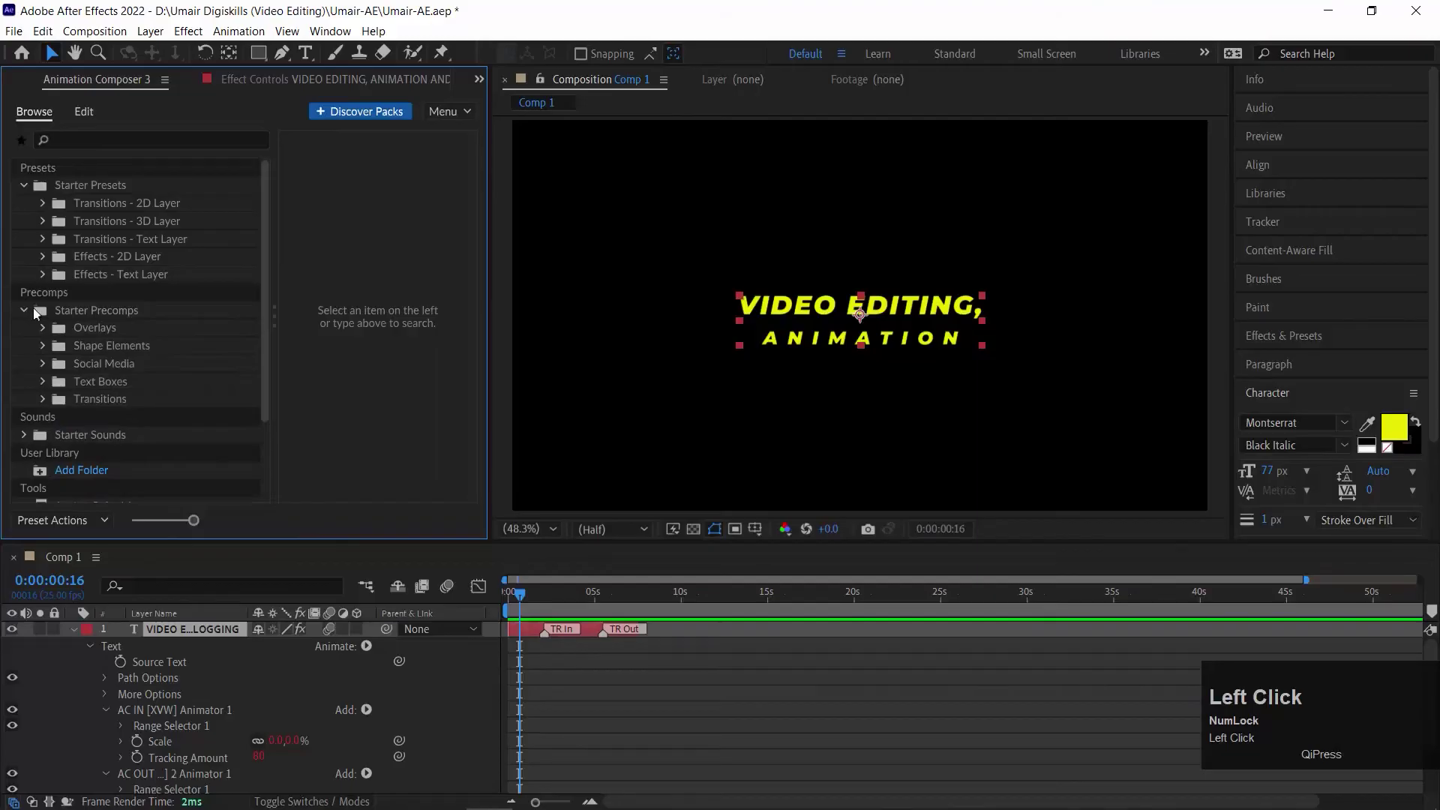
left_click(42, 382)
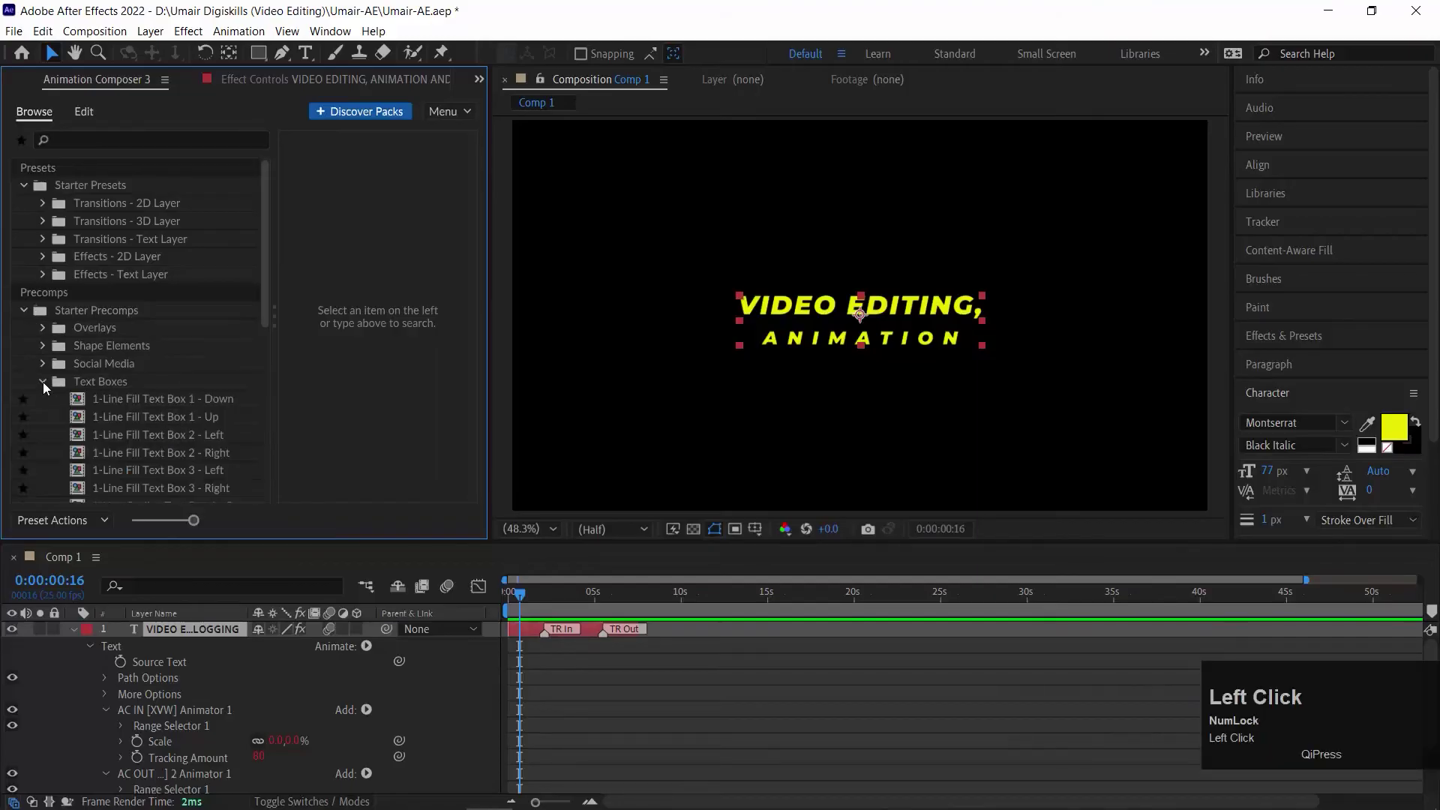
- Preview the one-line Fill and Outline text box precomps, including Fill Text Box 3 - Right and Outline Text Box 3 - Left
scroll(142, 366, "down", 3)
left_click(124, 304)
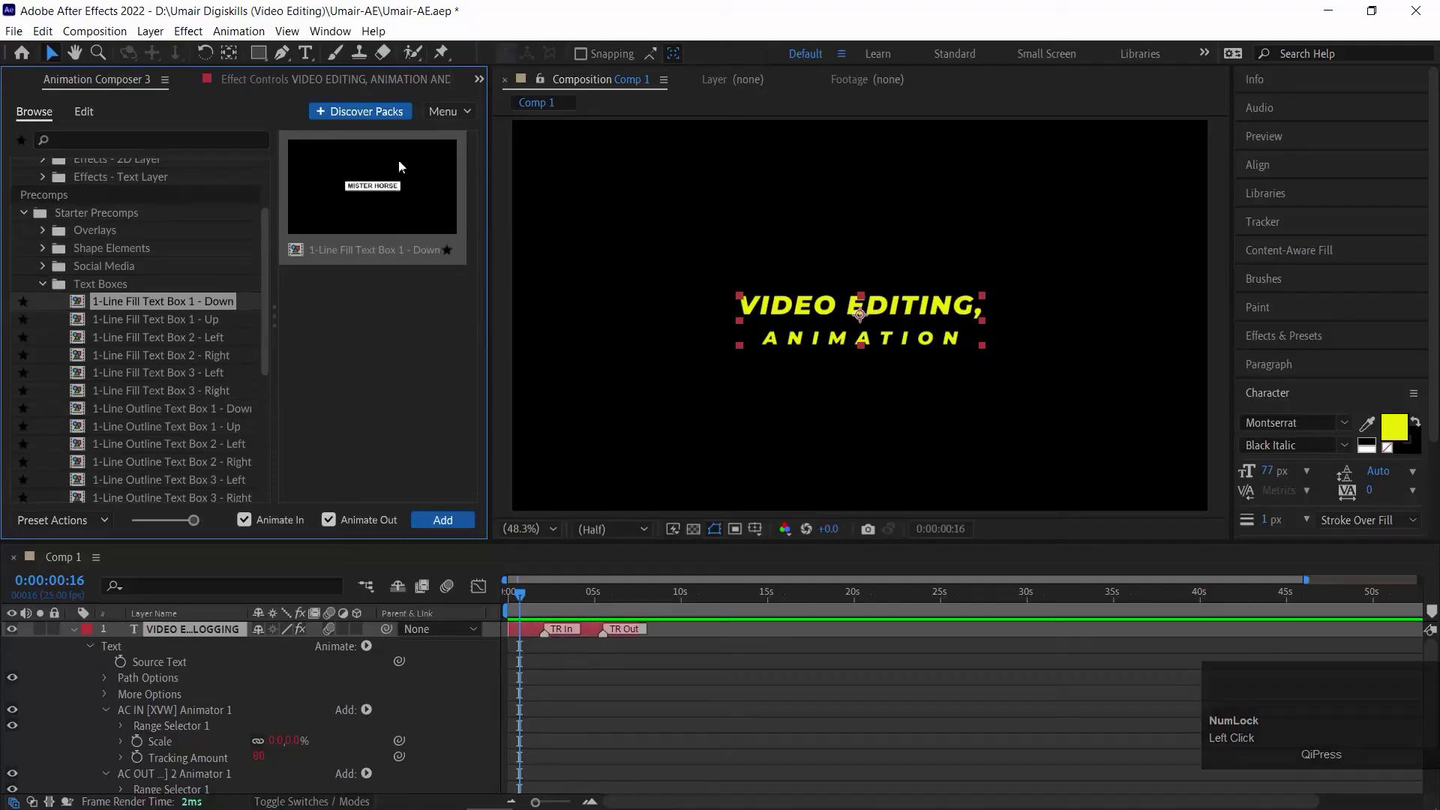
left_click(149, 389)
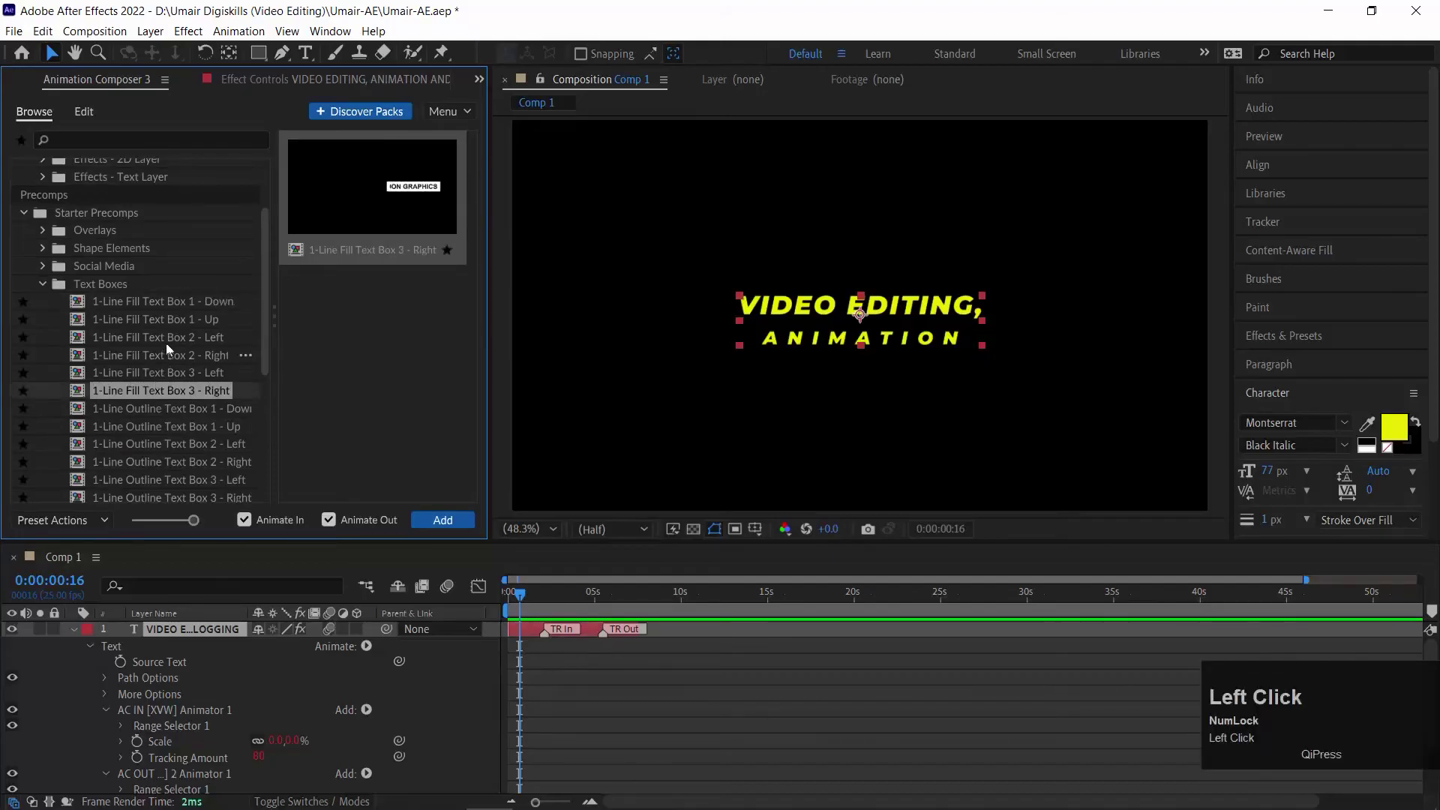
scroll(177, 426, "down", 5)
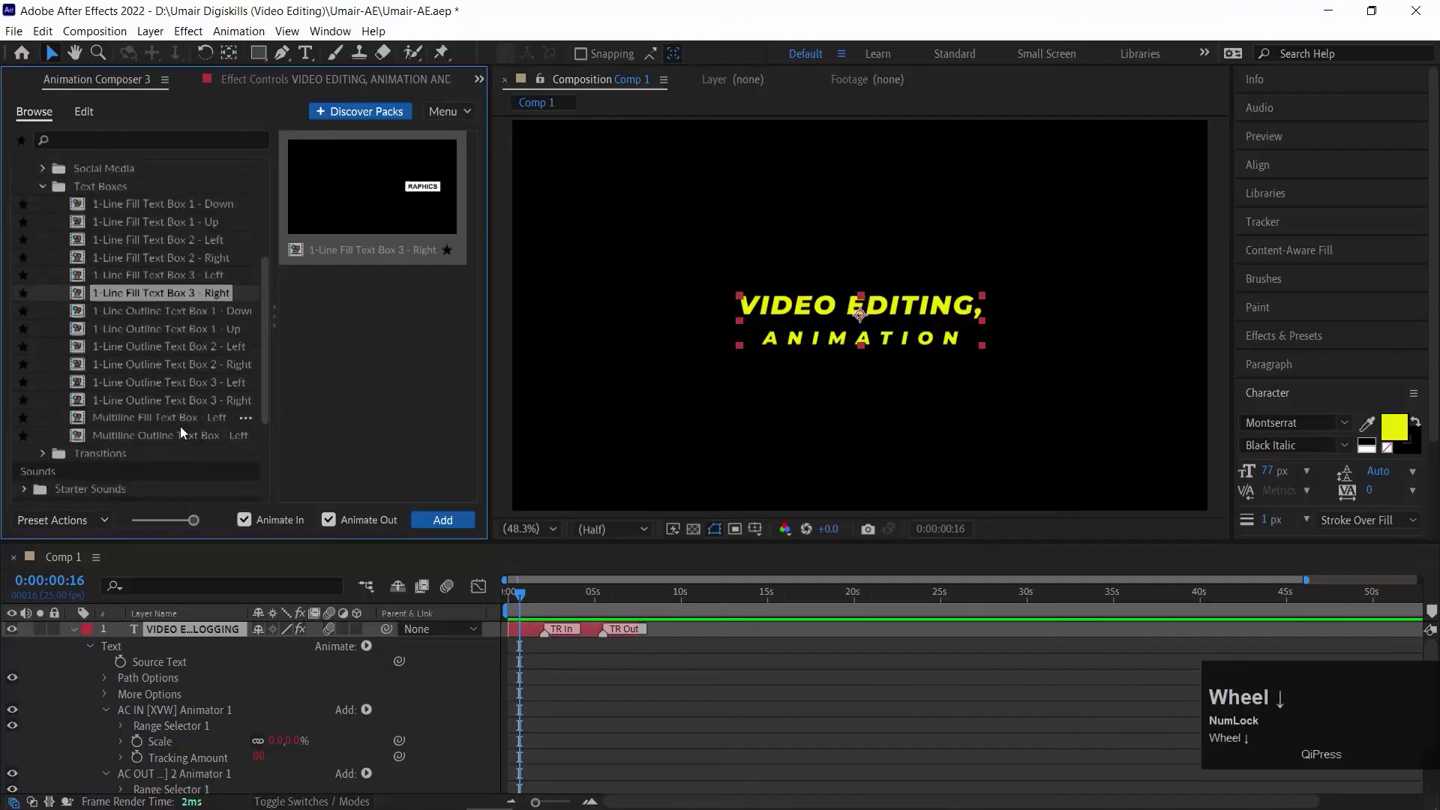
left_click(172, 284)
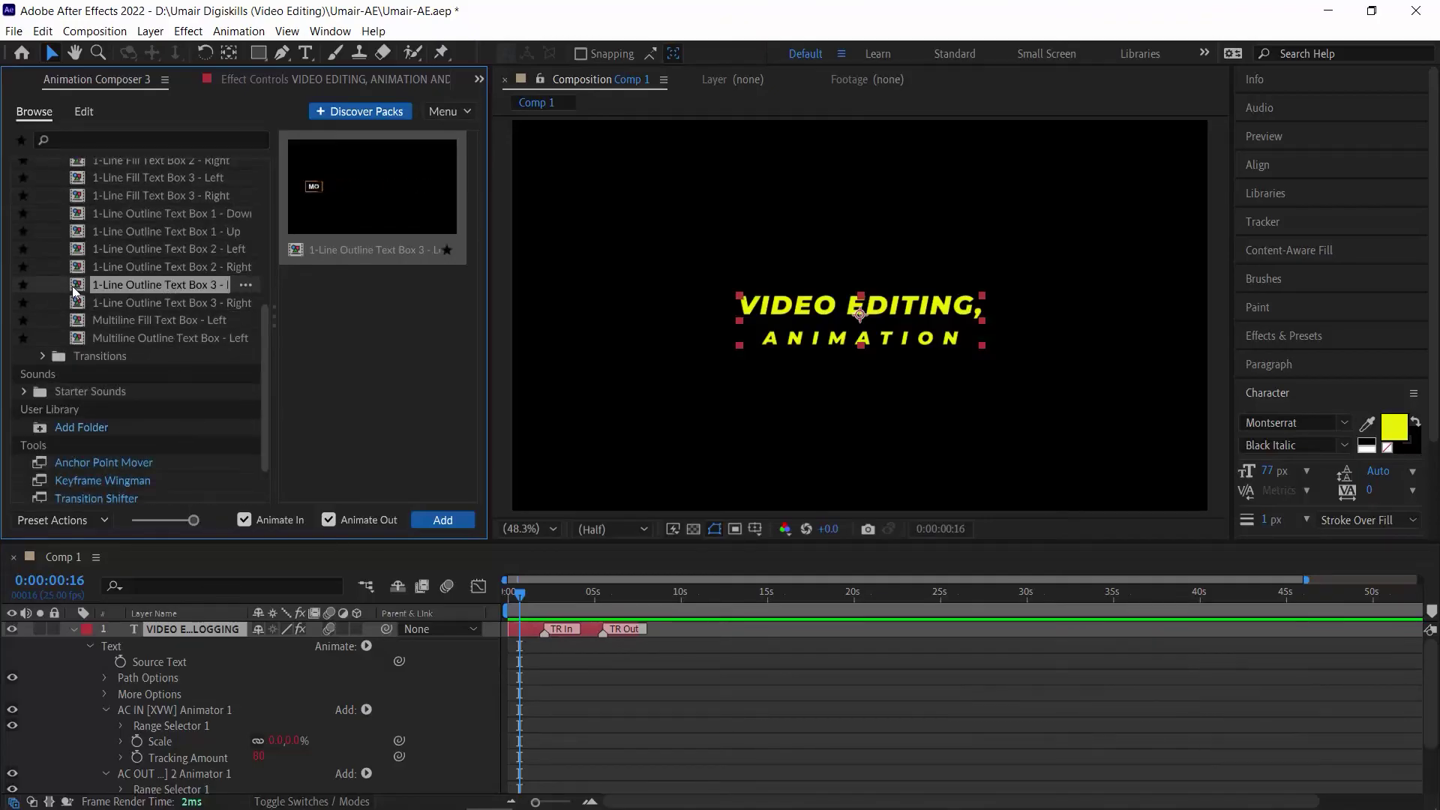
left_click(101, 303)
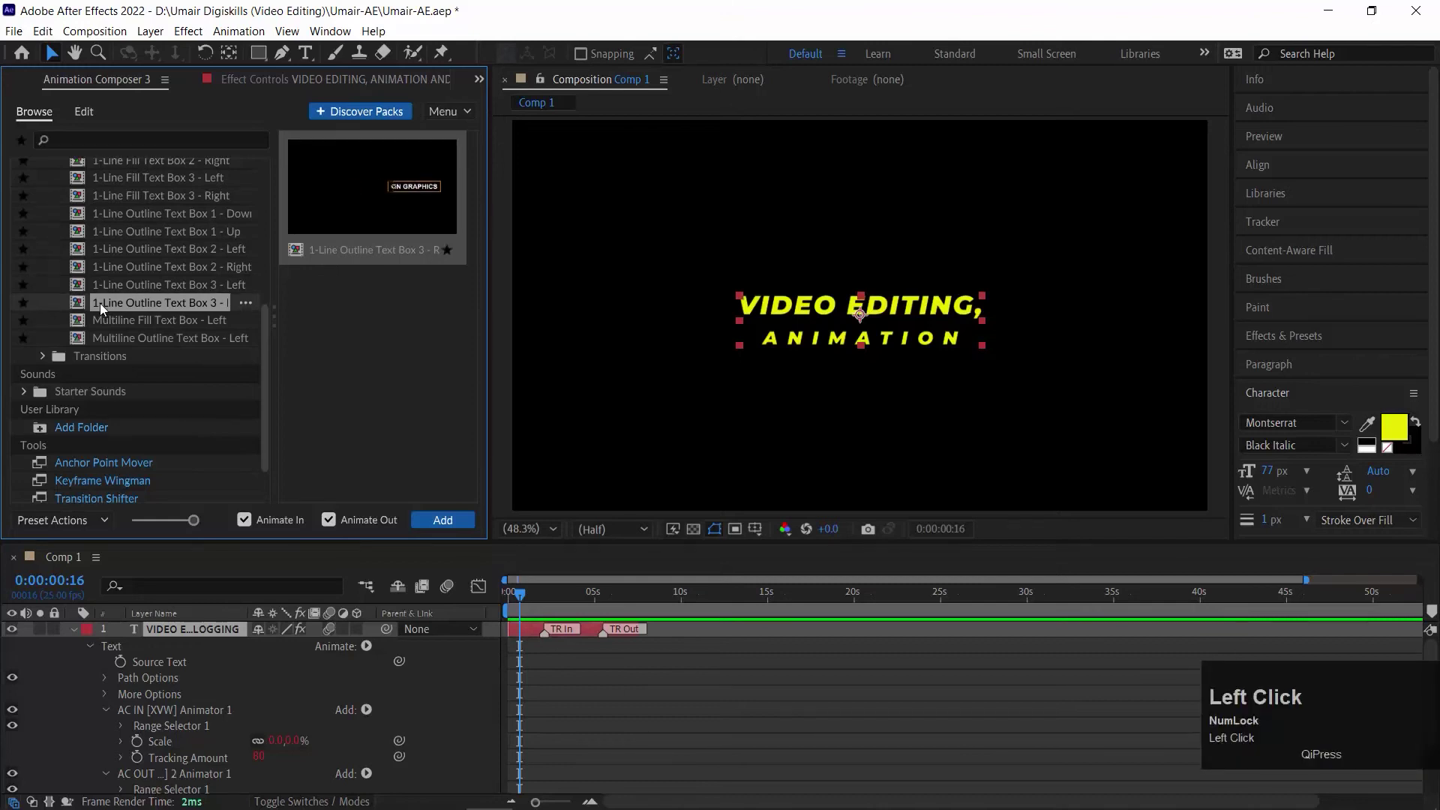
left_click(139, 216)
scroll(109, 325, "up", 5)
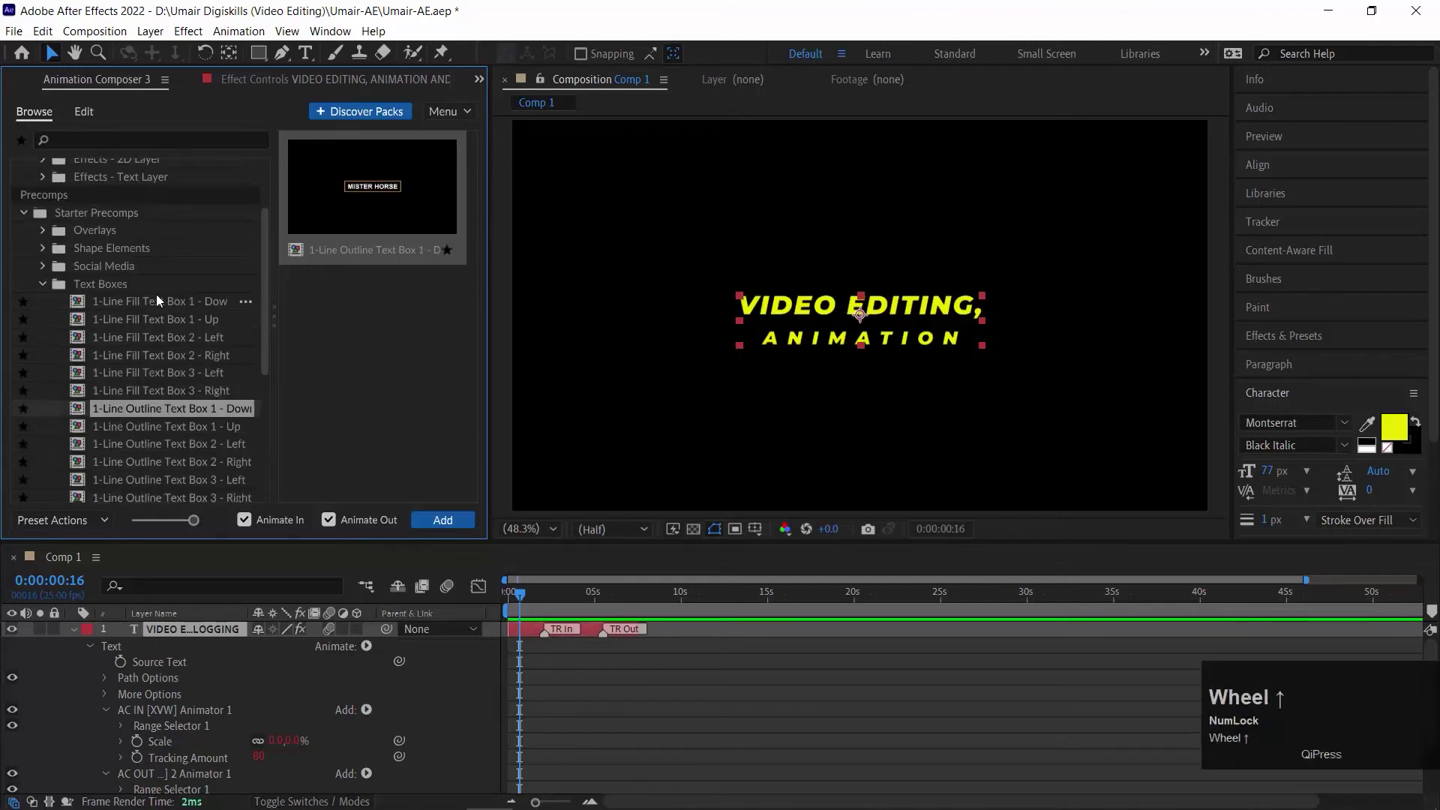
- Add the 1-Line Fill Text Box 1 - Down precomp with in and out animation, and collapse and hide the original text layer
left_click(143, 301)
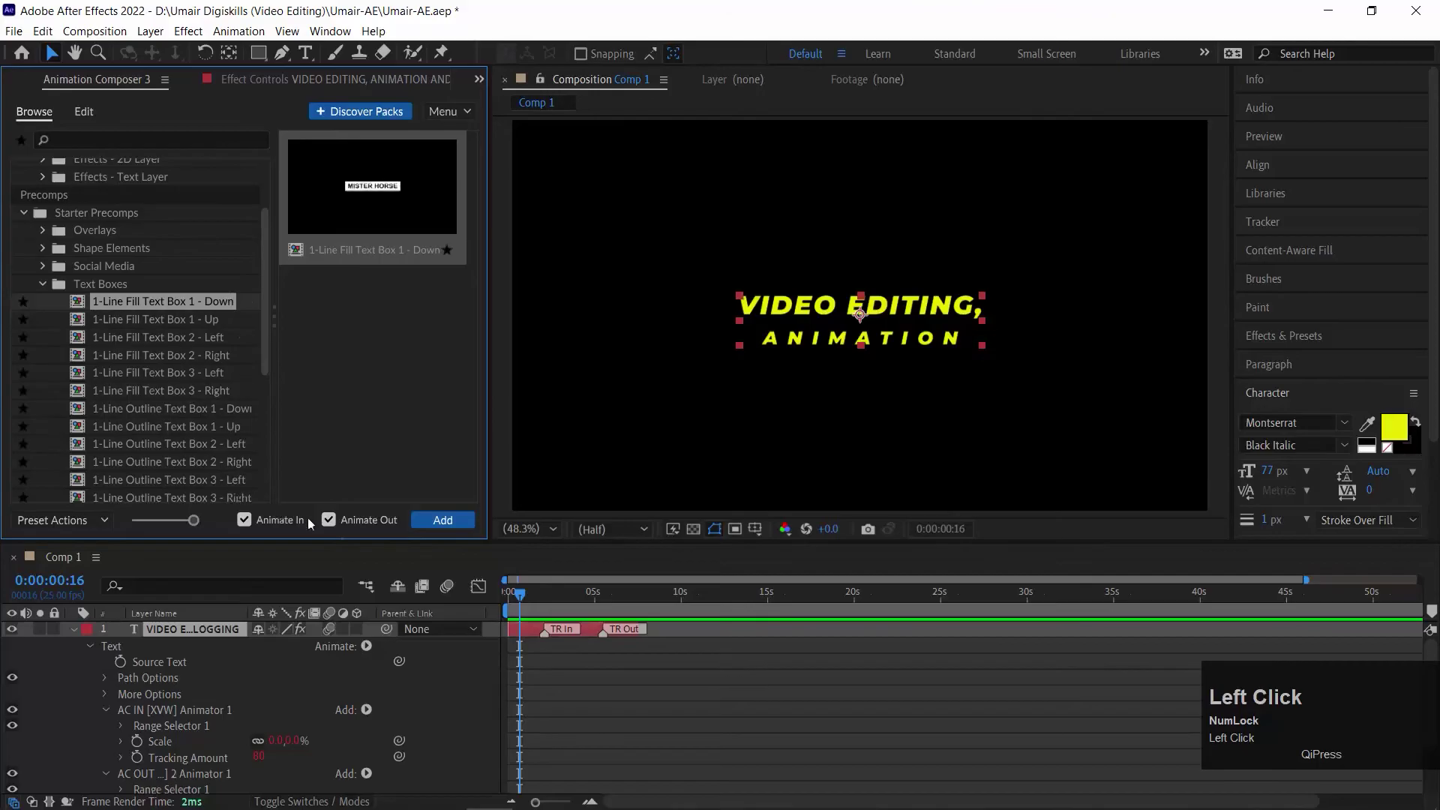
left_click(440, 517)
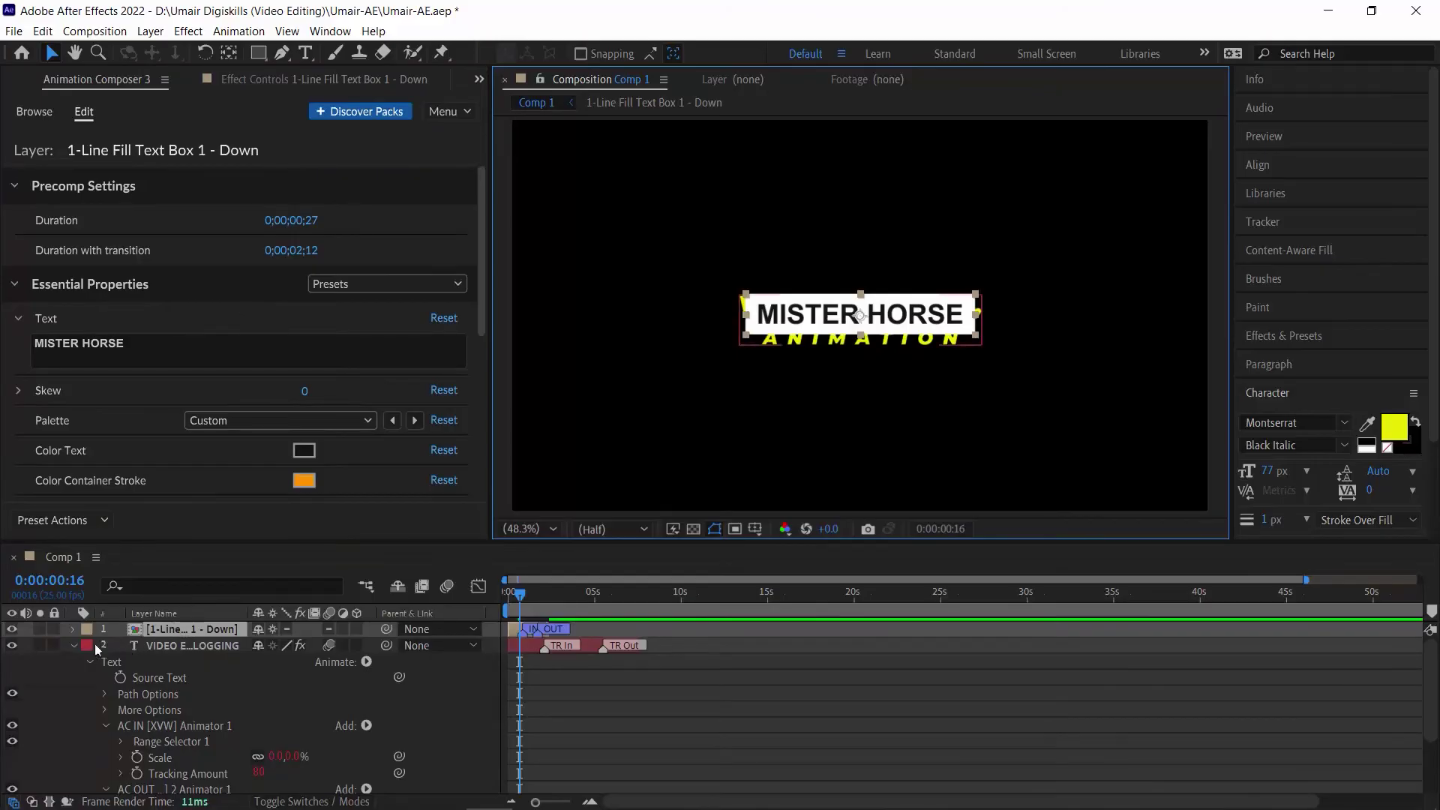
left_click(74, 645)
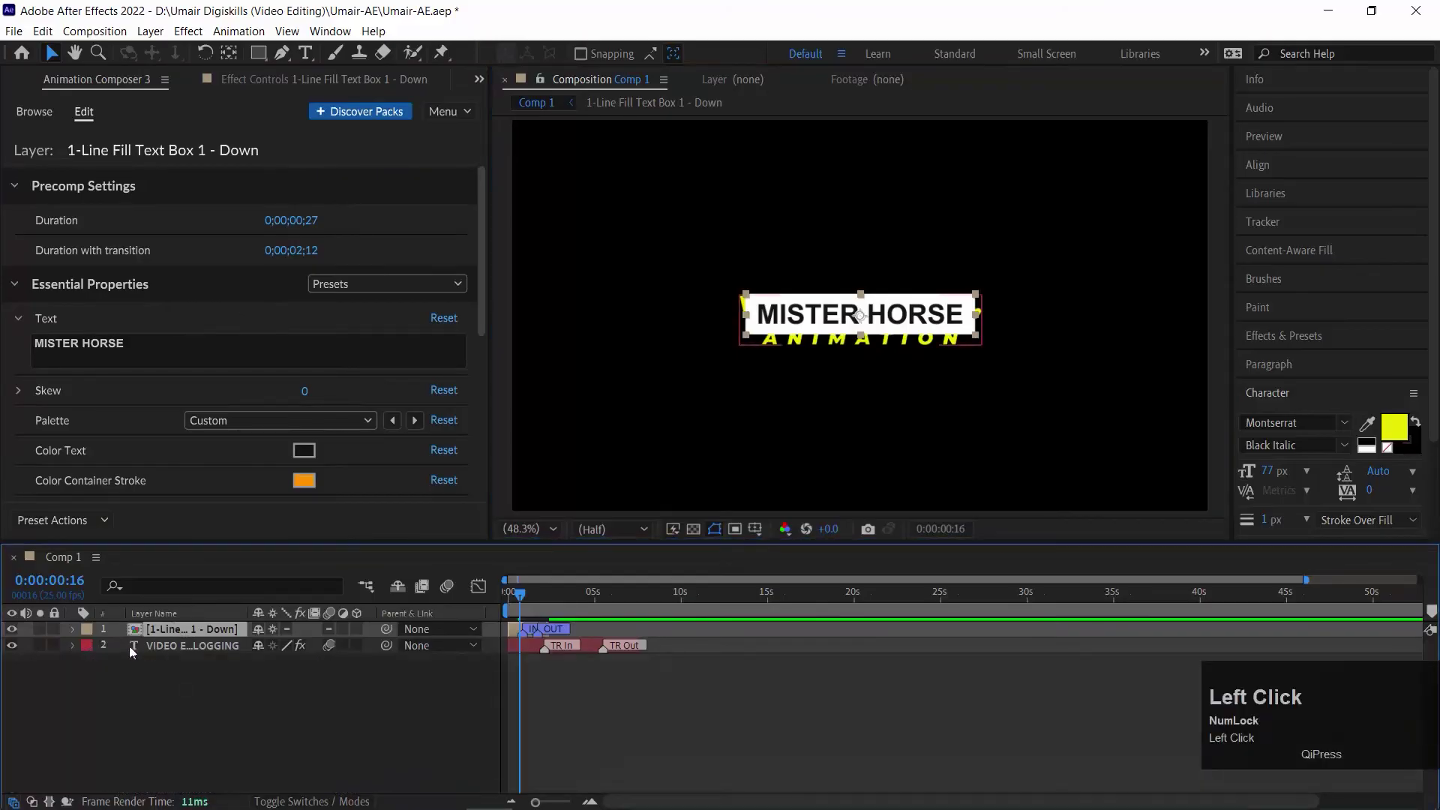
left_click(12, 646)
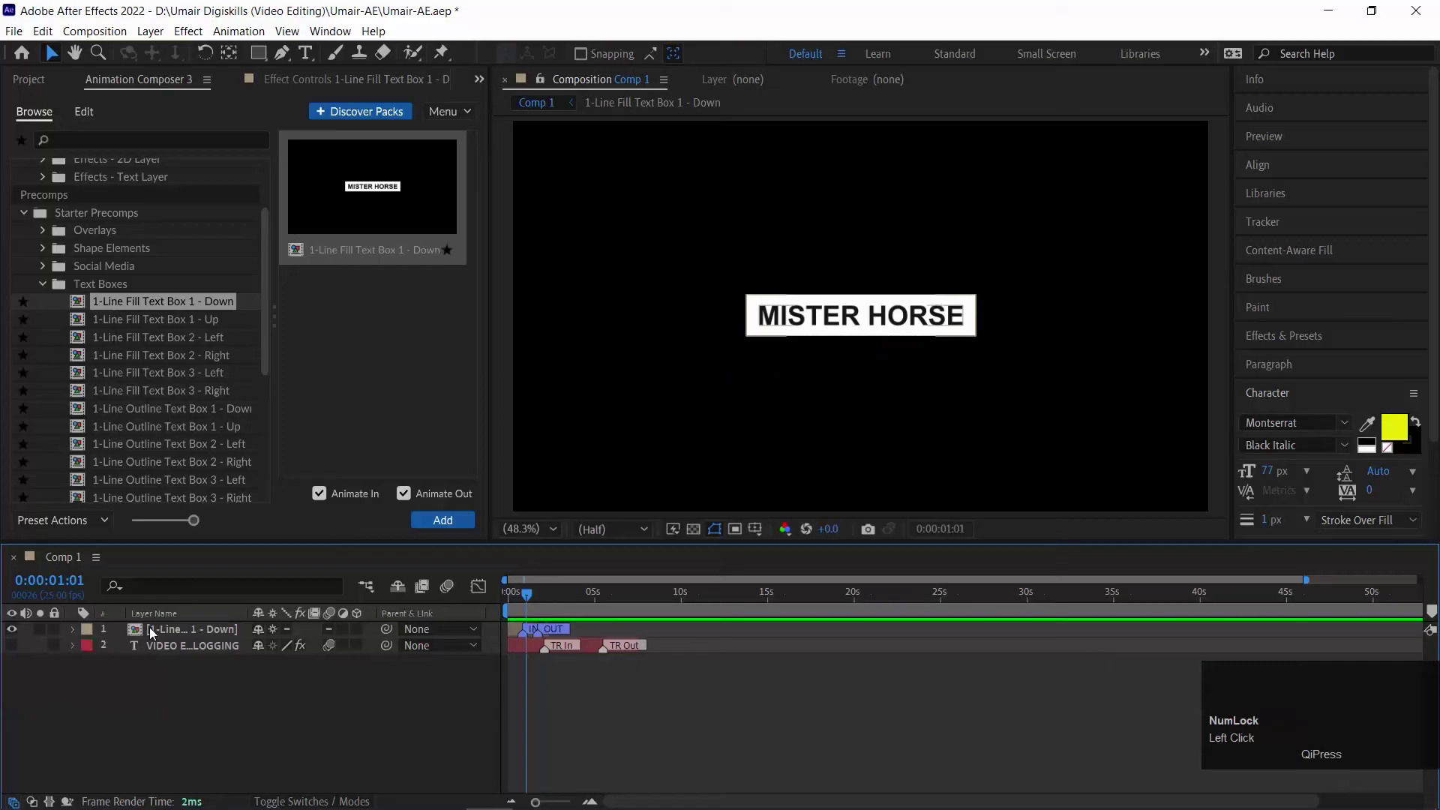
- Set the text of the 1-Line Fill Text Box 1 - Down precomp to ANIMATION
left_click(149, 630)
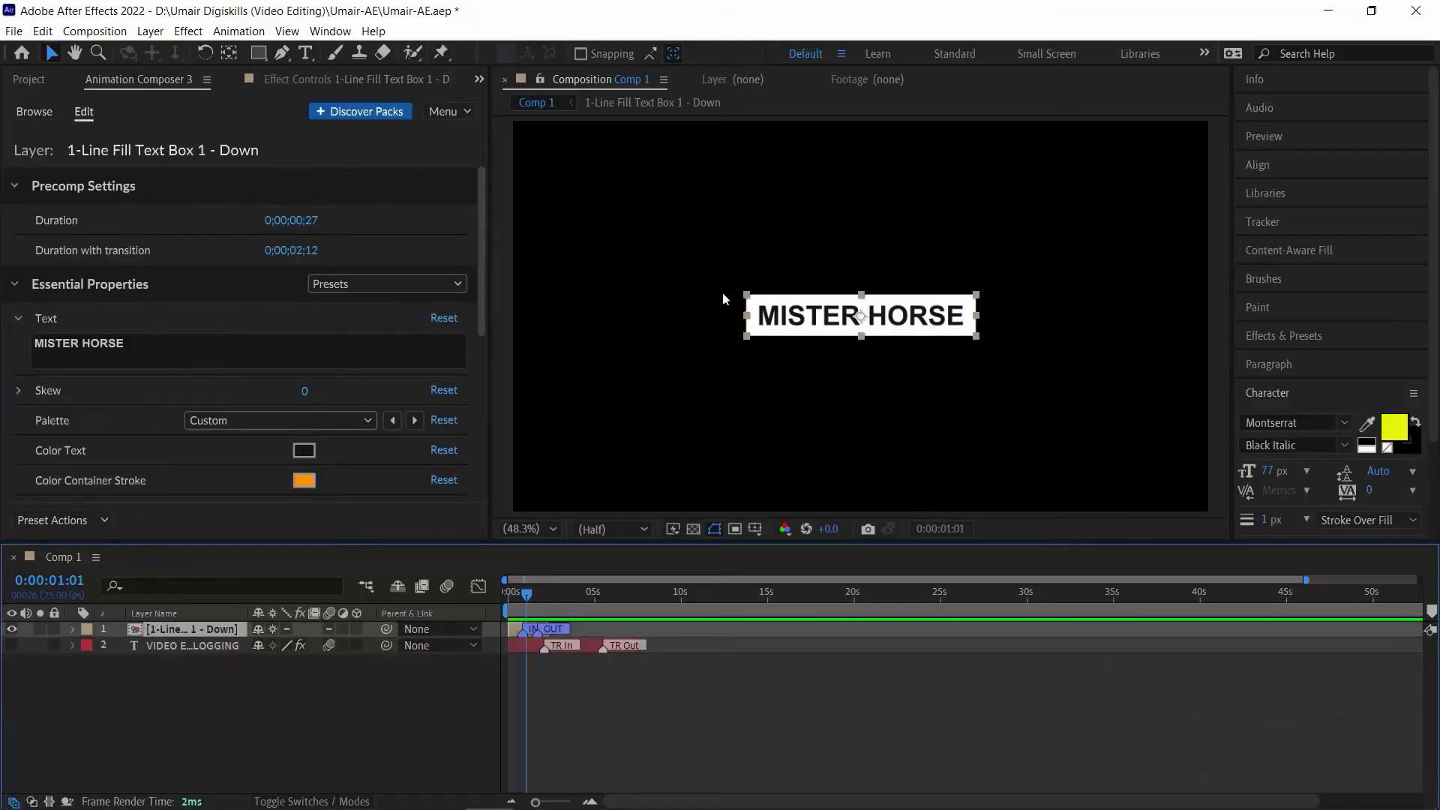
left_click(186, 354)
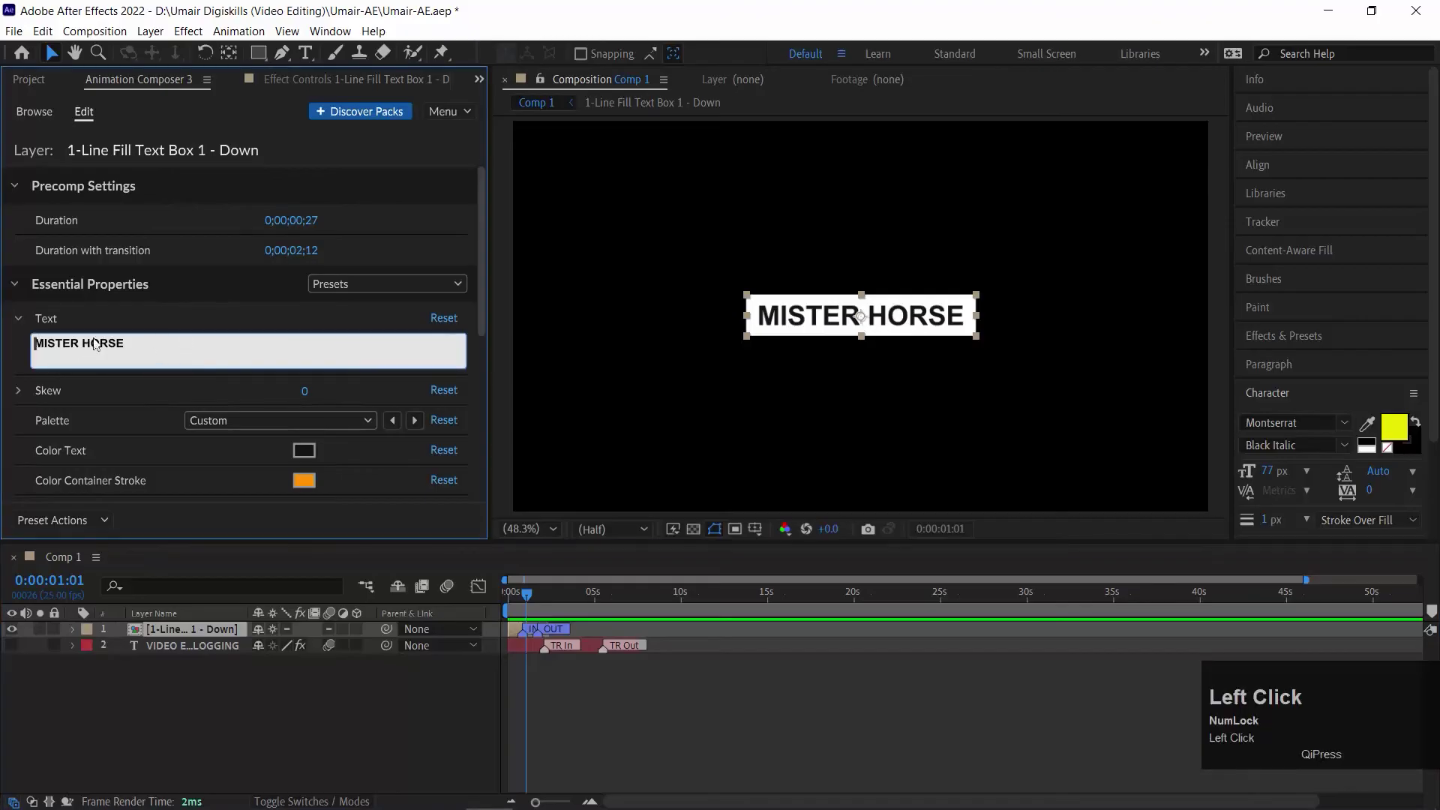
key("ctrl+a")
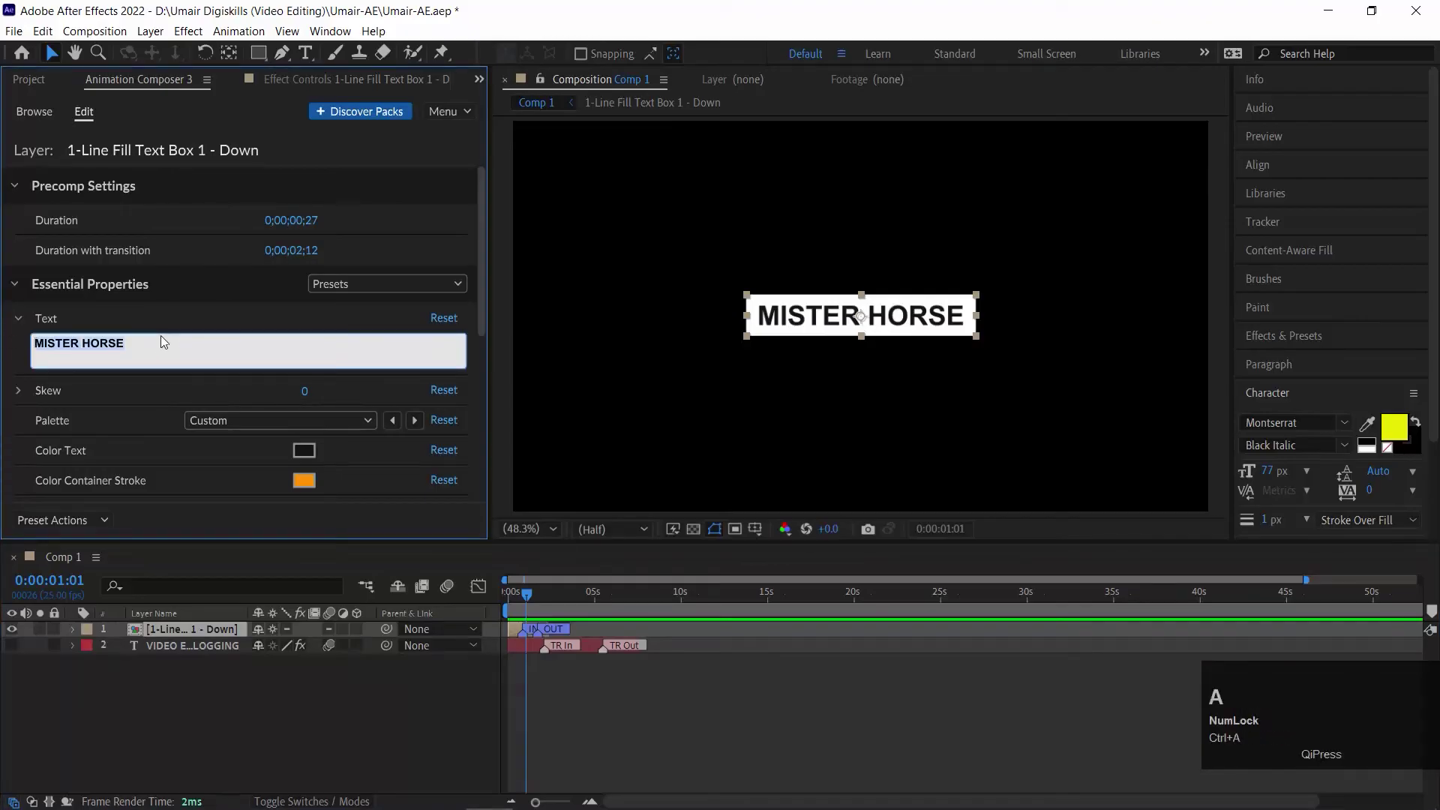
type("ANIMATION")
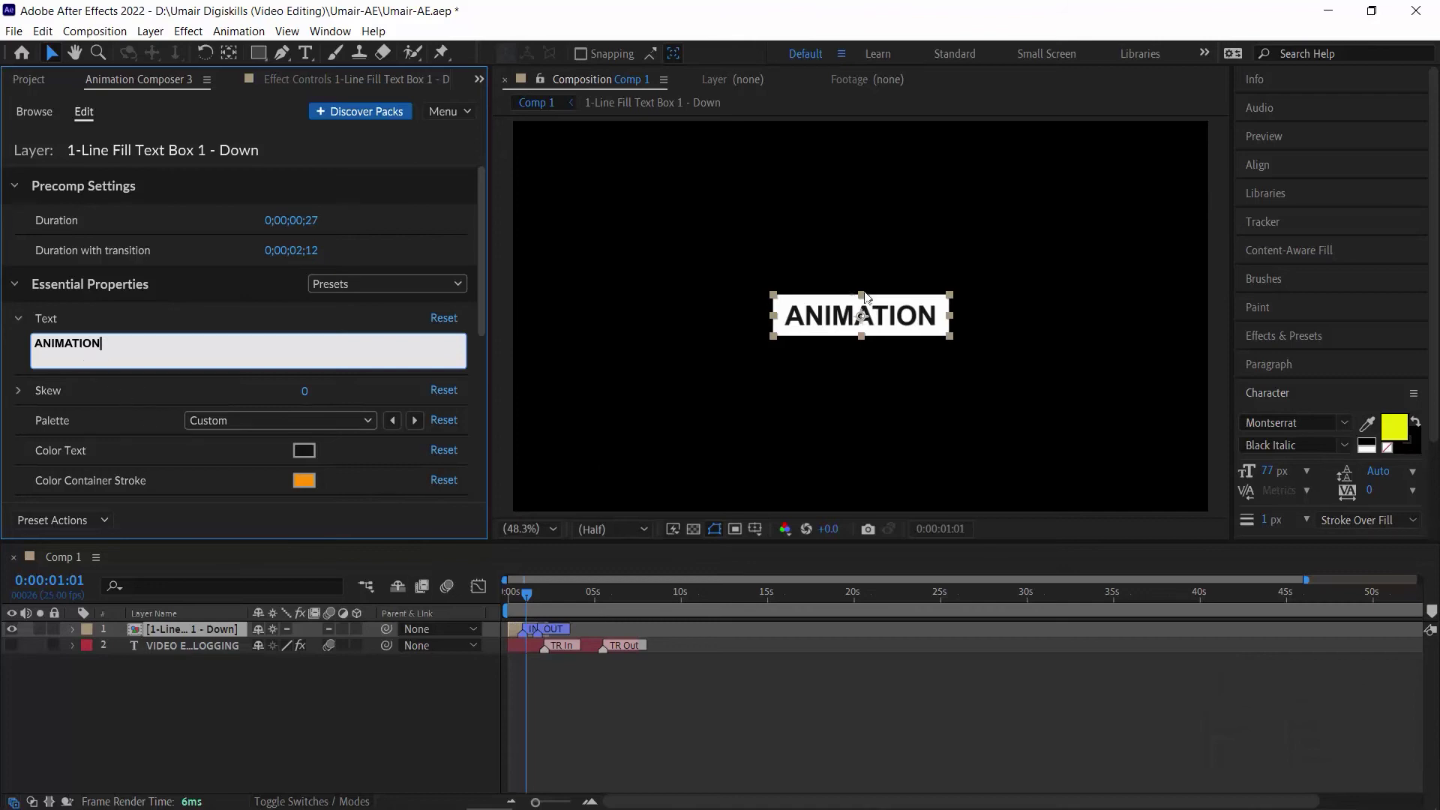
- Play the composition from the beginning twice to check the text box's in and out animation
left_click_drag(525, 604, 494, 600)
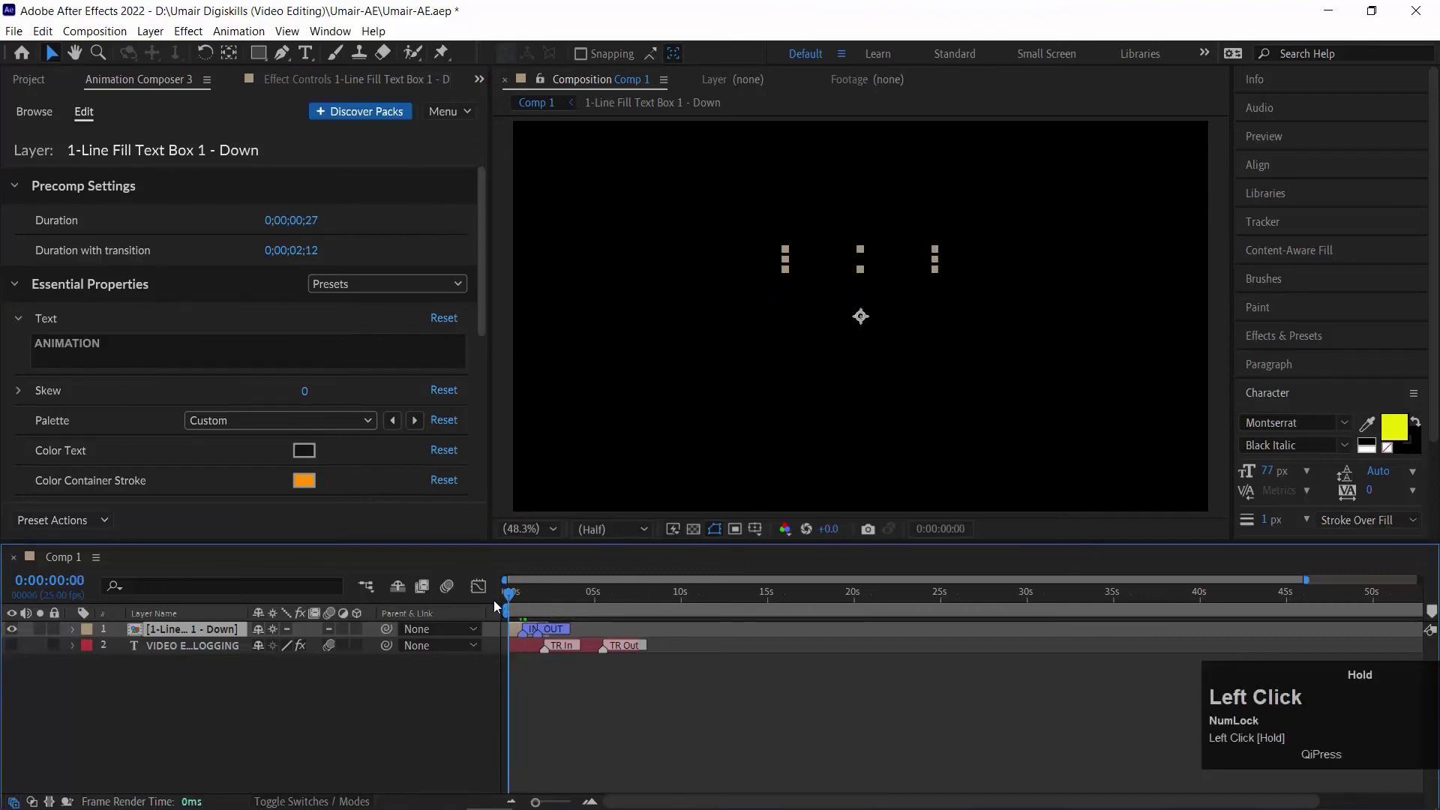
key("space")
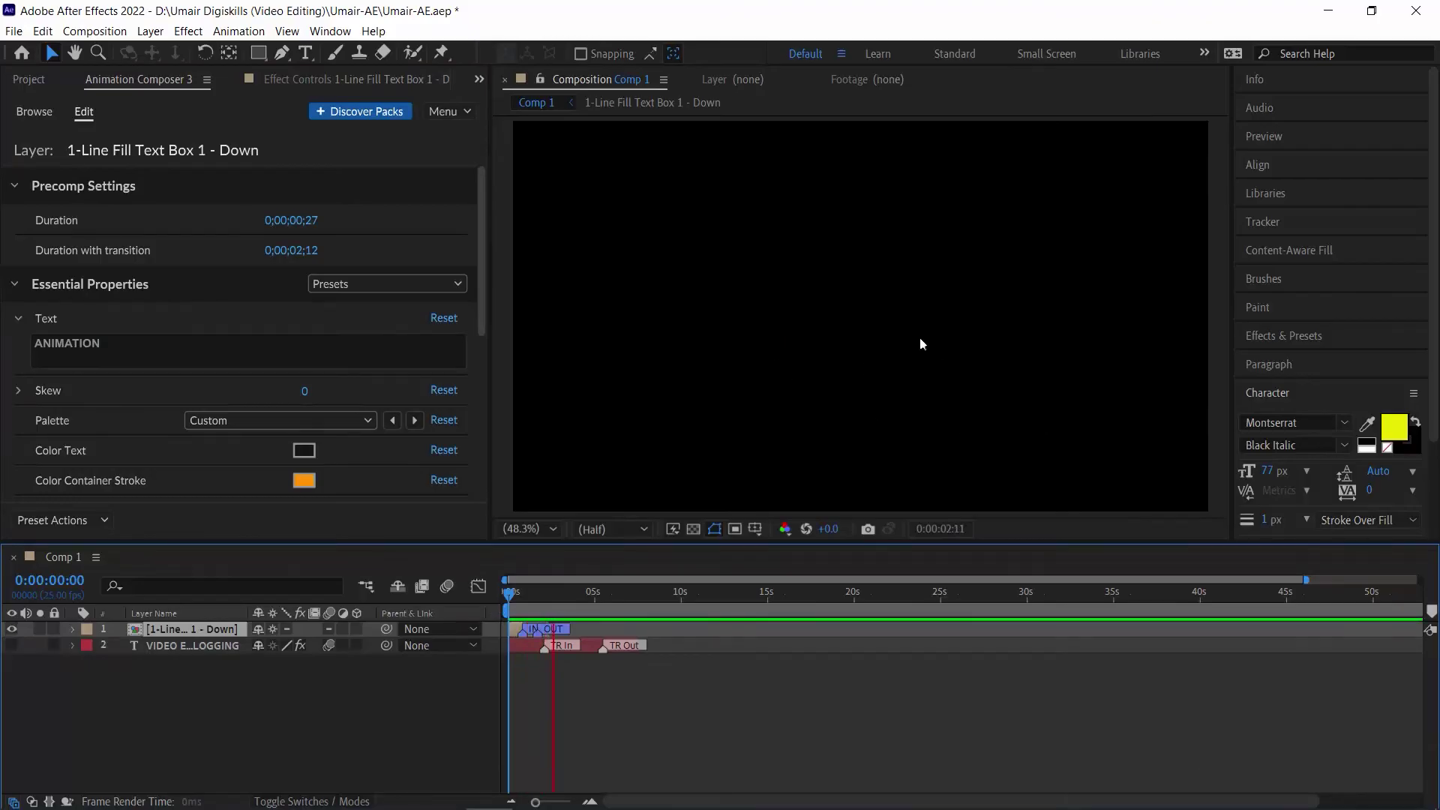
key("space")
left_click(570, 652)
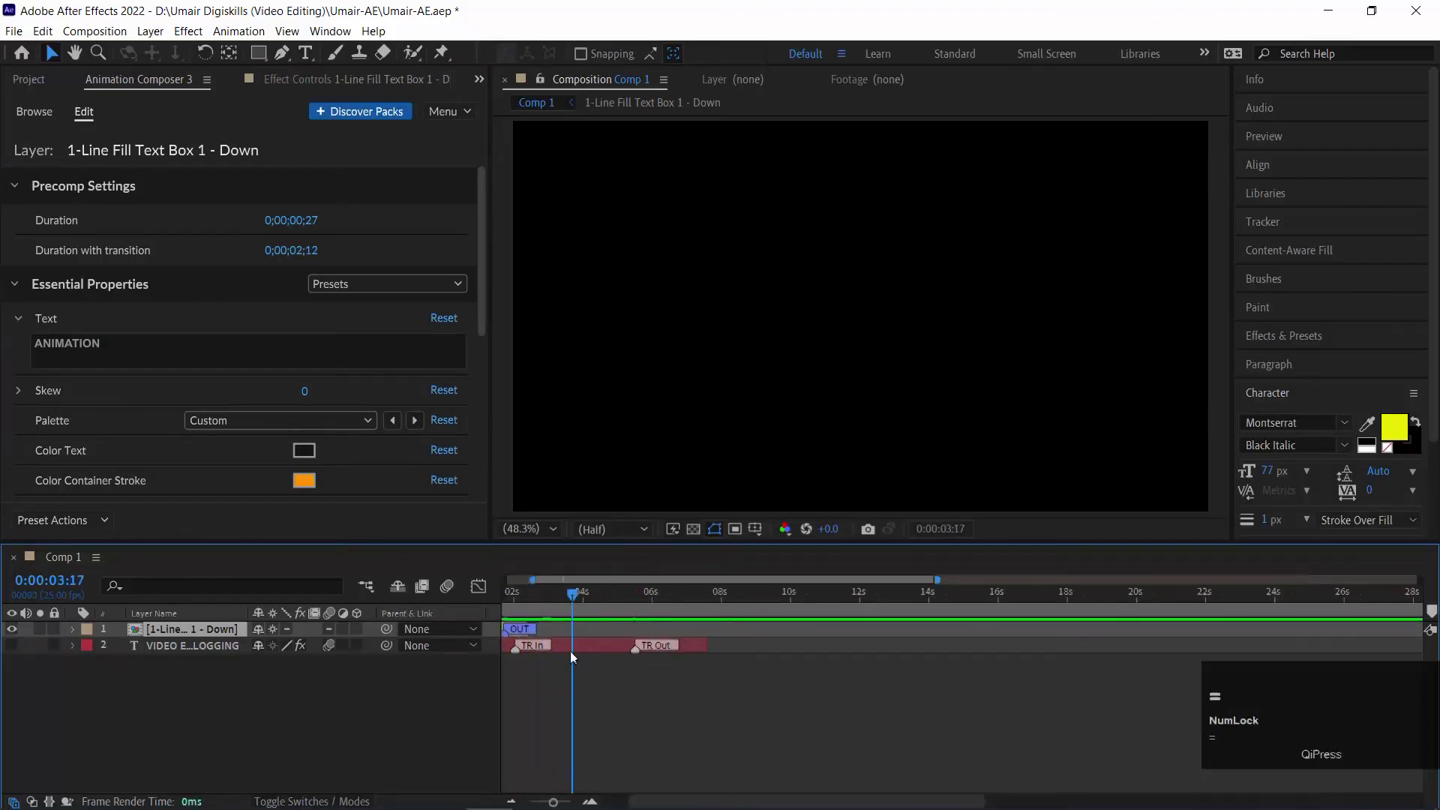
left_click_drag(534, 609, 511, 611)
key("space")
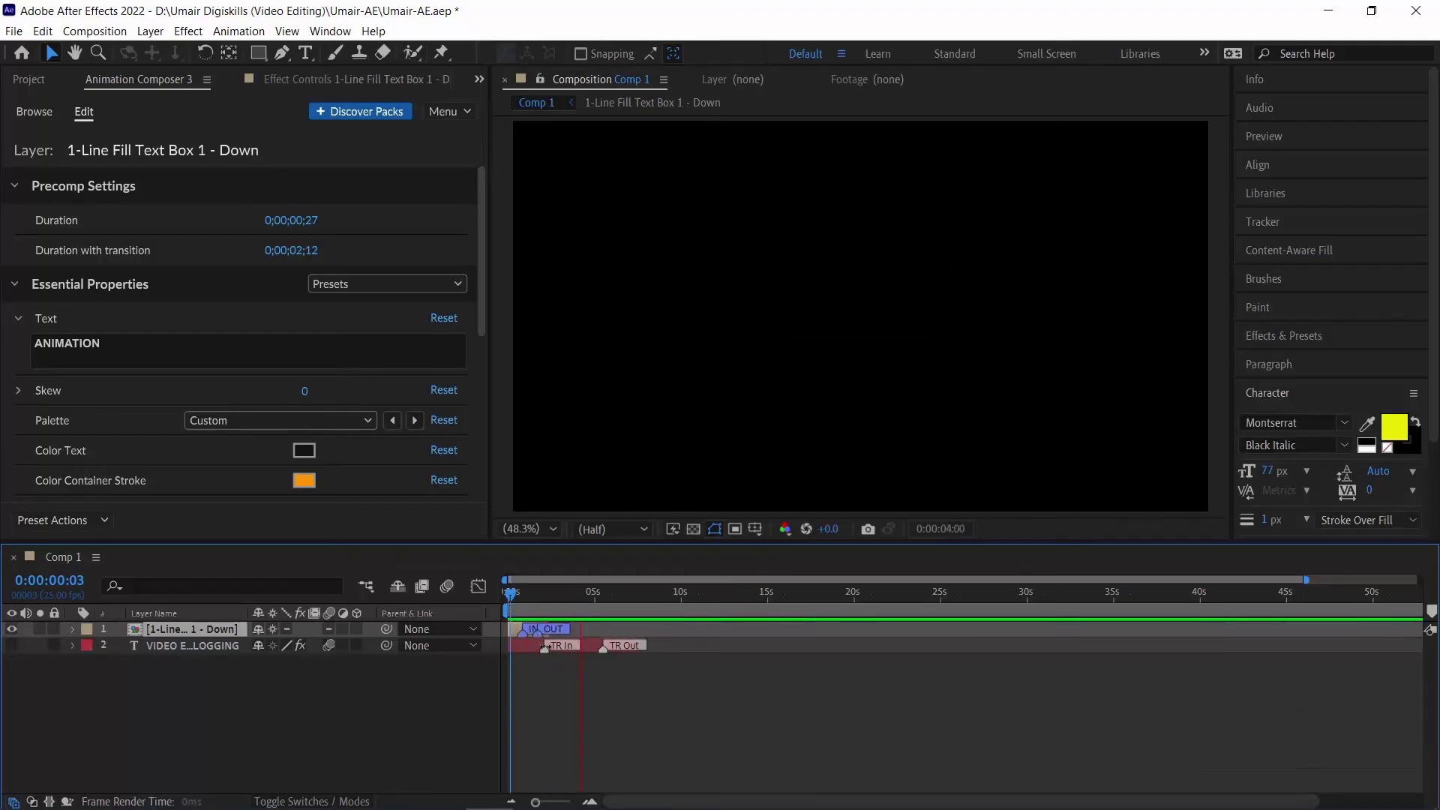
key("space")
- Extend the text box layer to end at about 5 seconds, with its OUT transition moved accordingly, and play the result
left_click(564, 636)
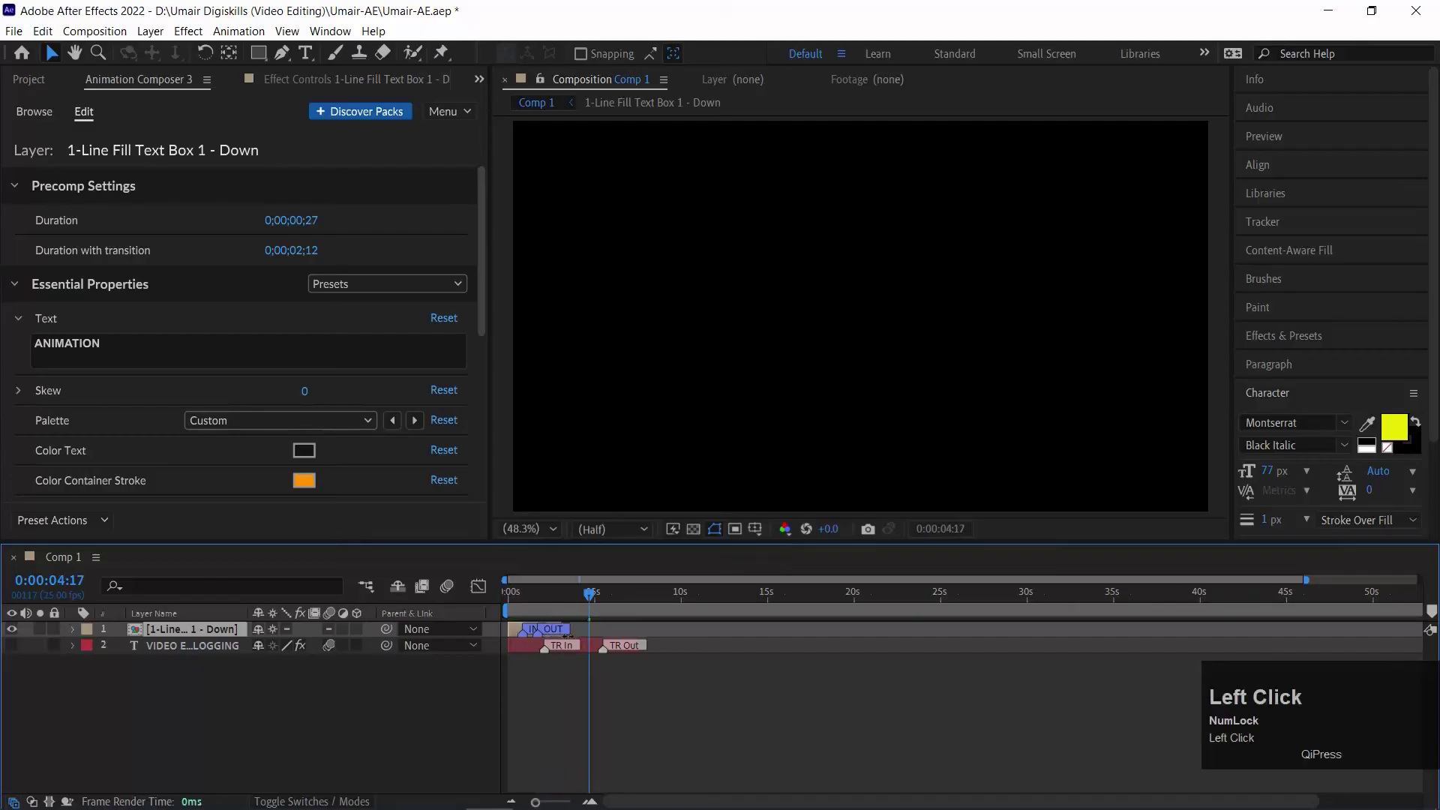
key("ctrl+z")
left_click_drag(536, 635, 549, 638)
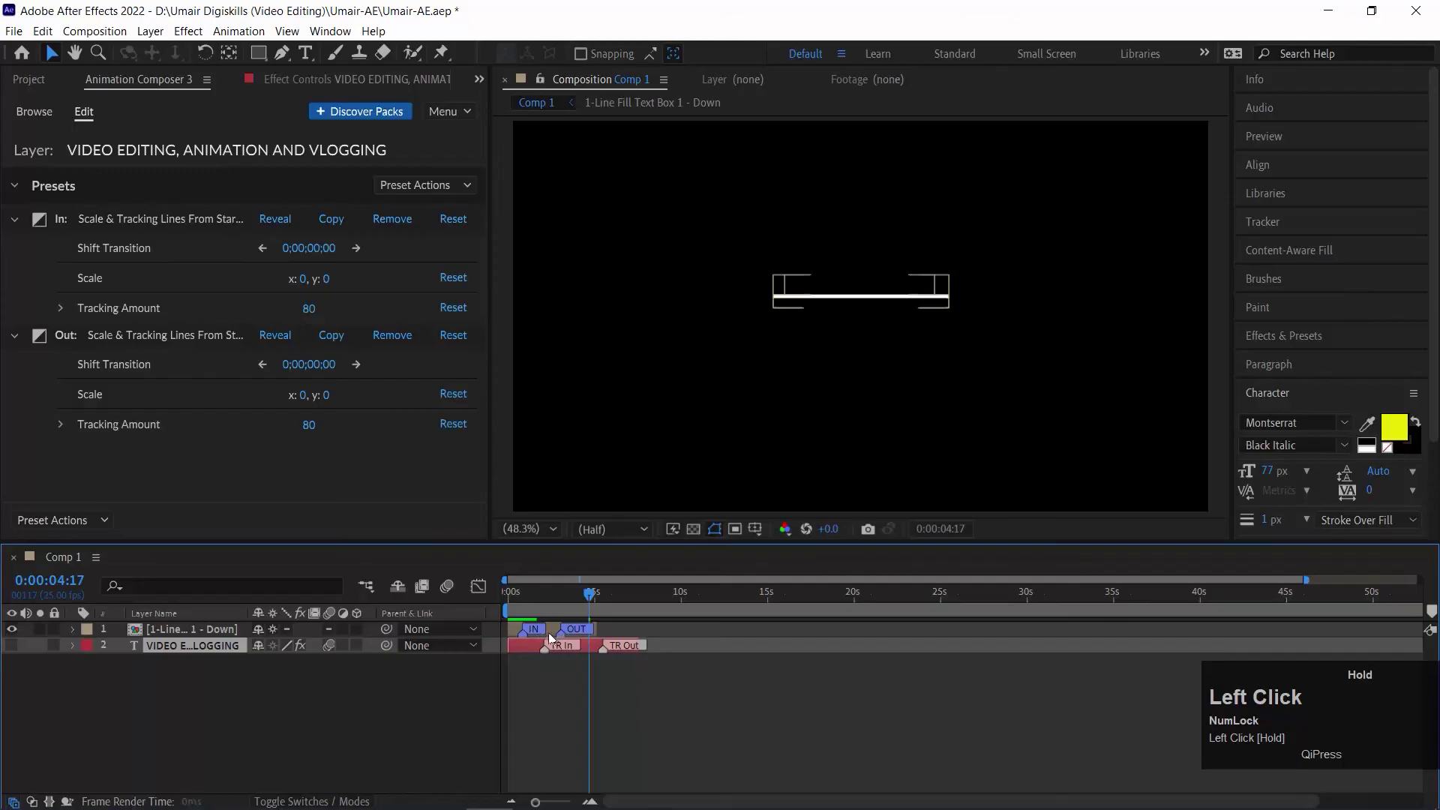
left_click(513, 592)
key("space")
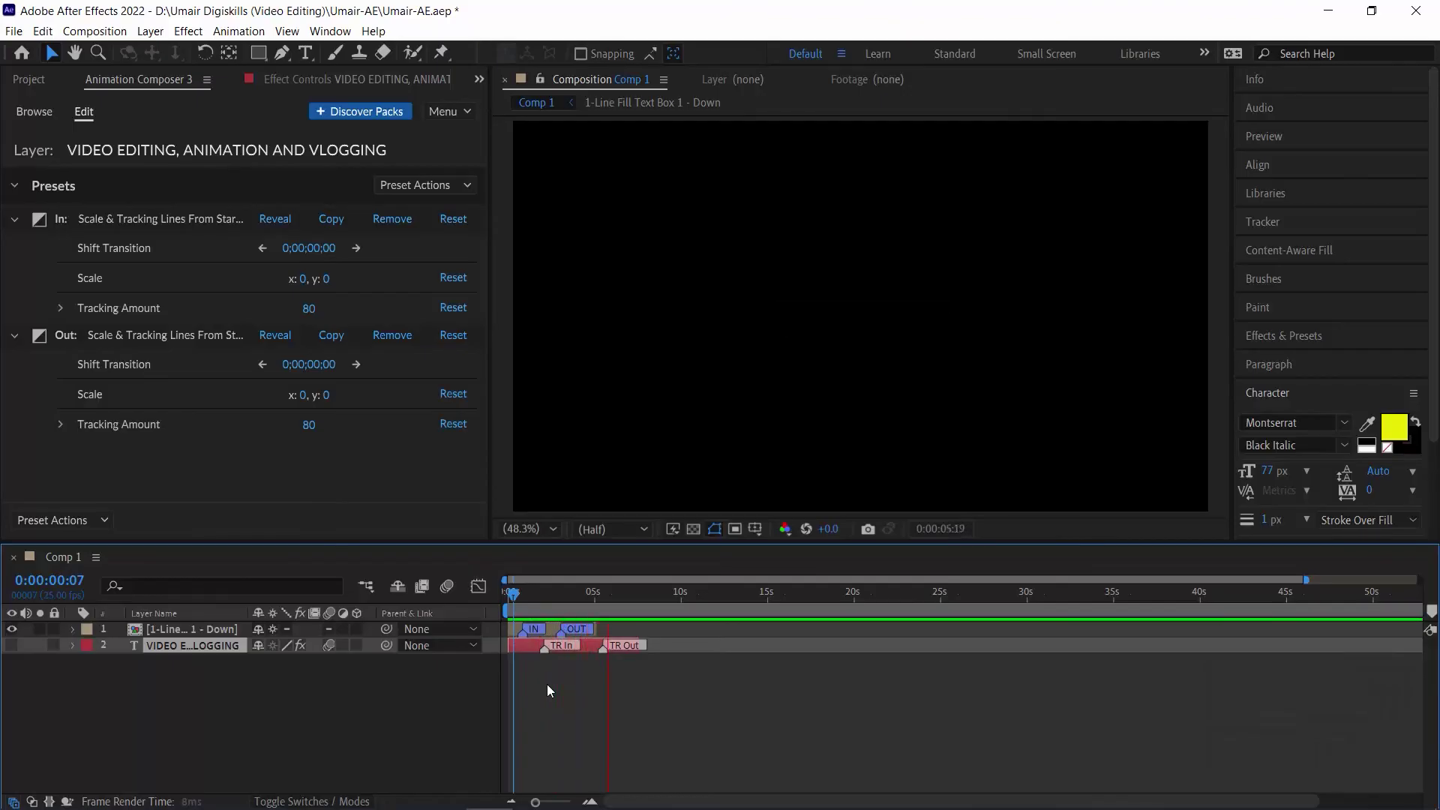
- Stop the playback and look at the 1-Line Fill Text Box 3 - Left and 1 - Down precomps in the Text Boxes folder
key("space")
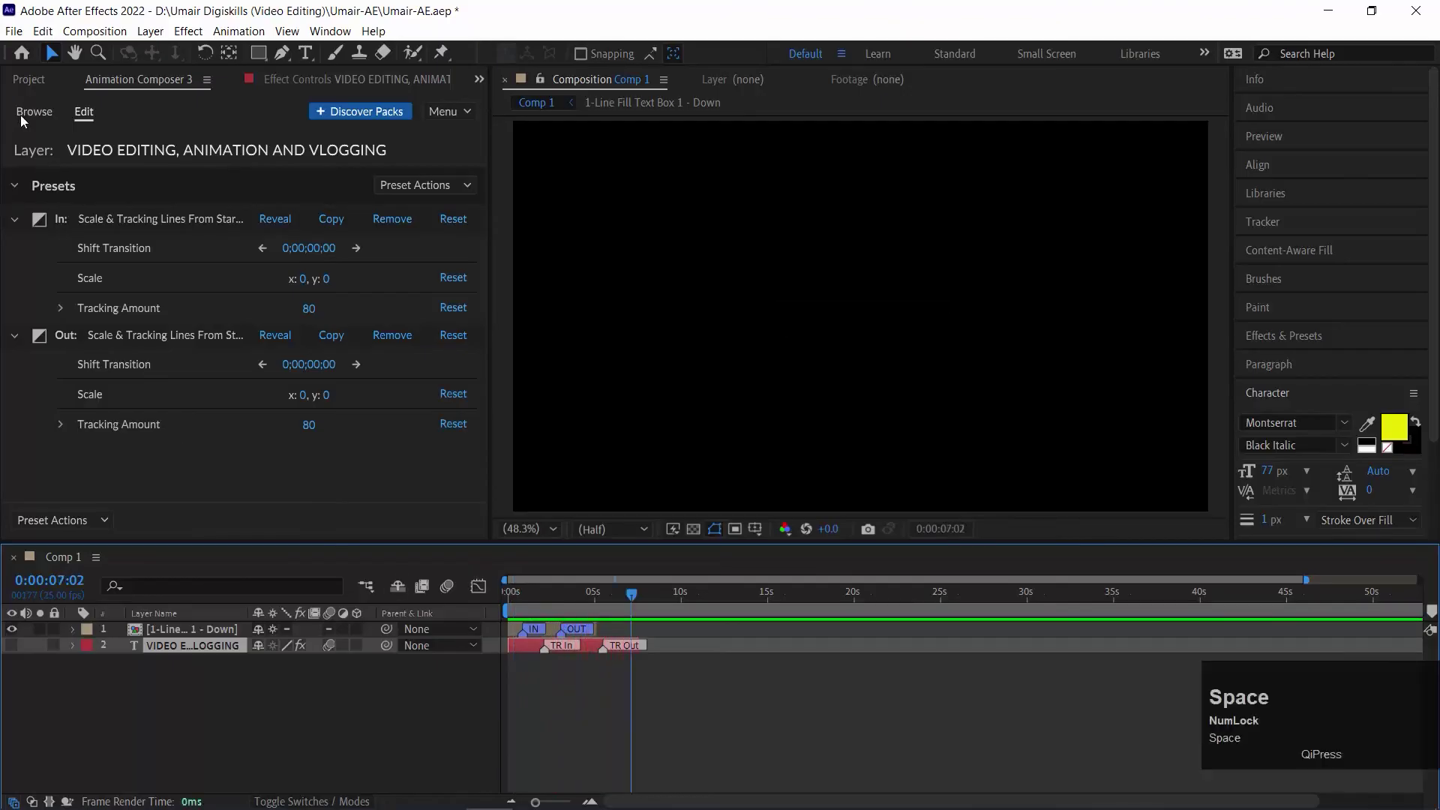
left_click(20, 114)
left_click(150, 373)
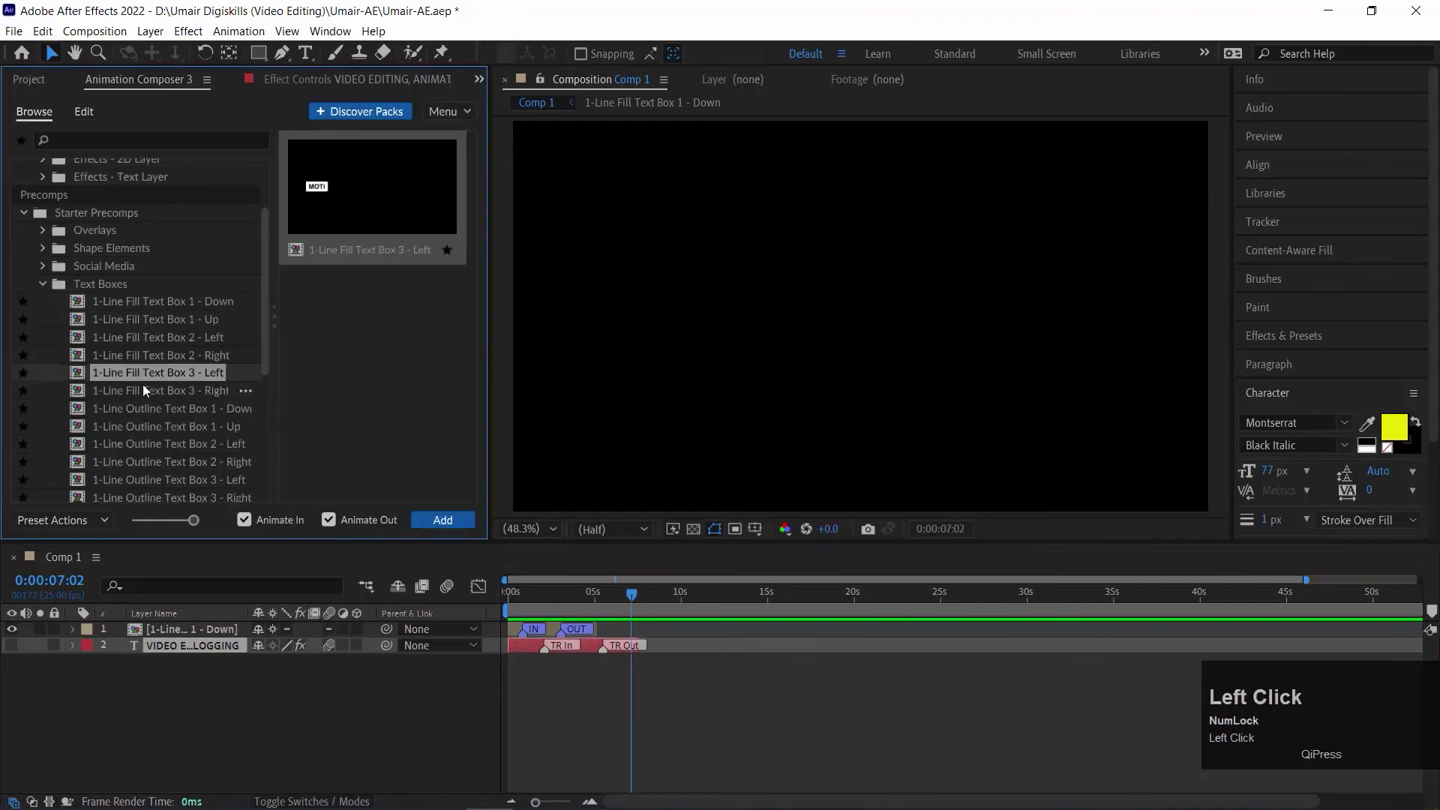
left_click(122, 303)
- Duplicate the ANIMATION text box layer and move the copy in time to start just after the original ends
left_click(540, 594)
left_click(150, 632)
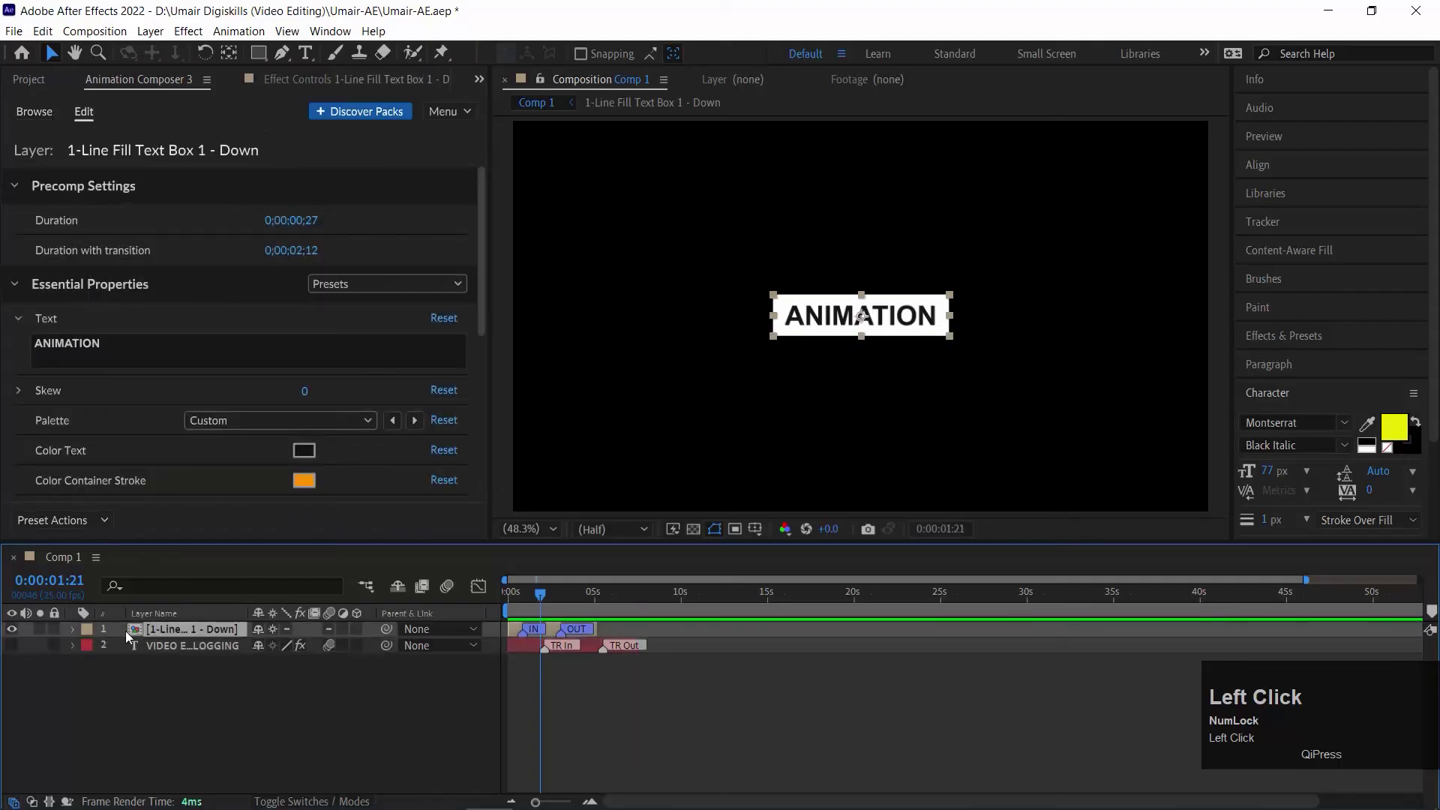
key("ctrl+c")
key("ctrl+v")
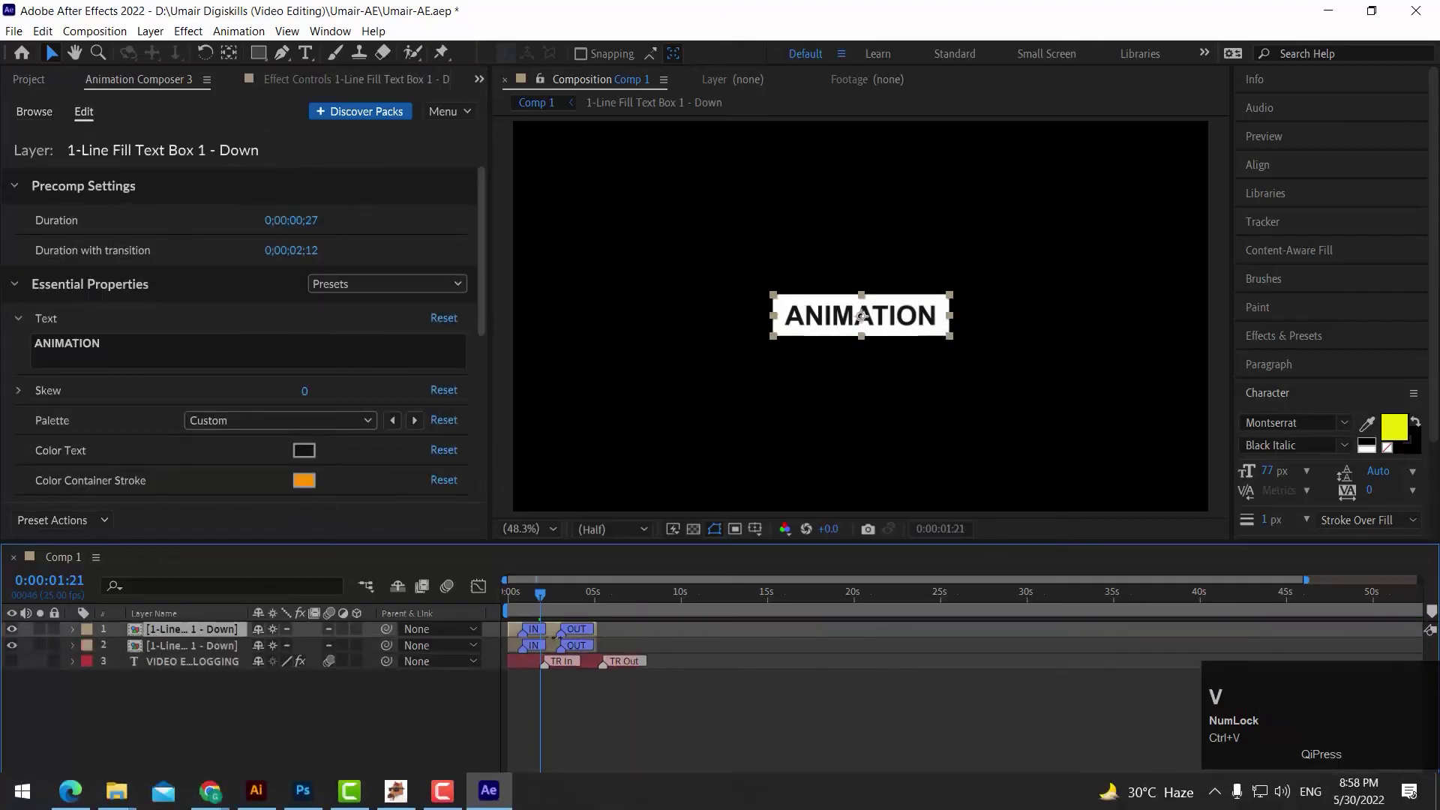
left_click_drag(556, 630, 650, 629)
- Play the passage between the two text boxes and shift the copy slightly earlier to start at about 5 seconds
left_click(561, 594)
key("space")
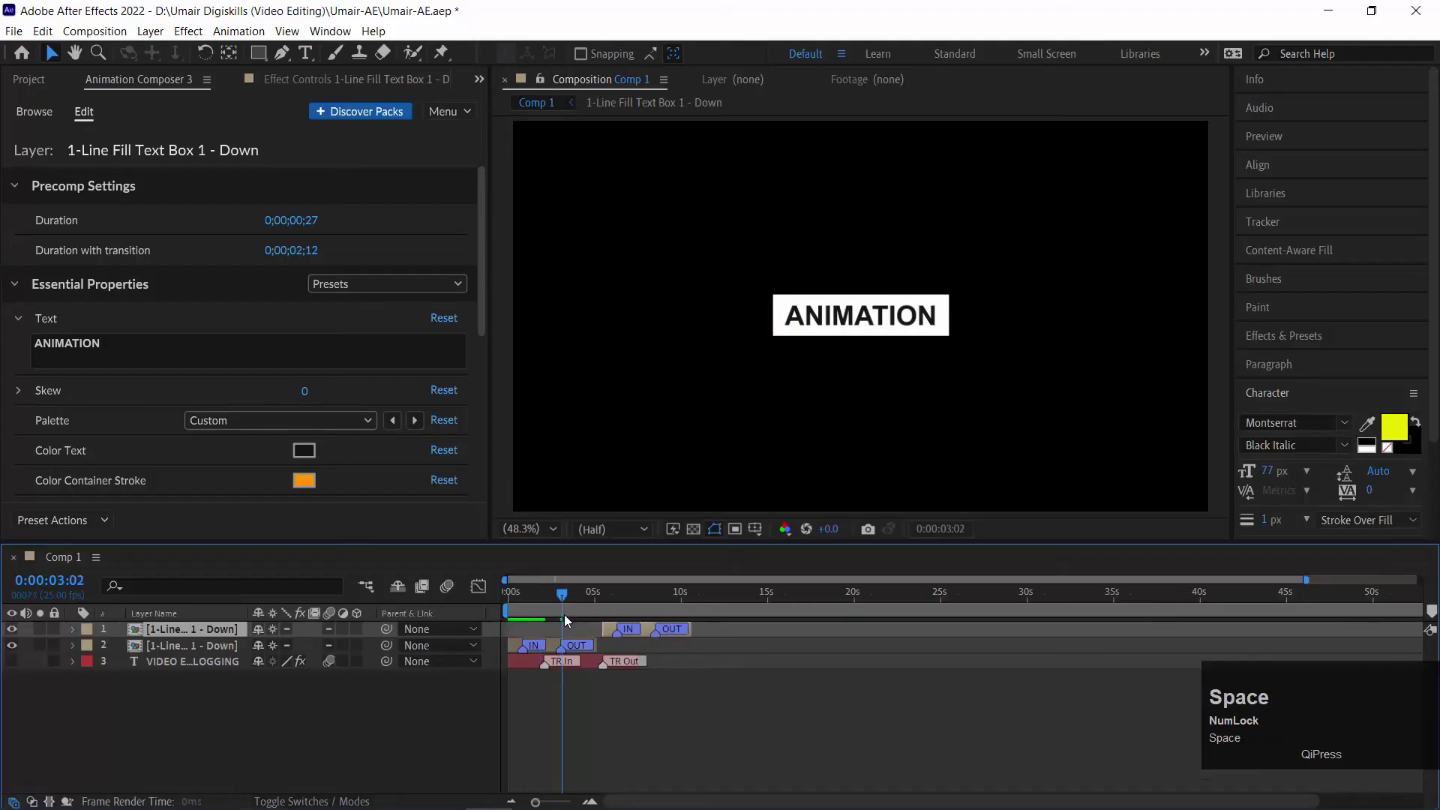
key("space")
left_click_drag(645, 626, 638, 629)
key("space")
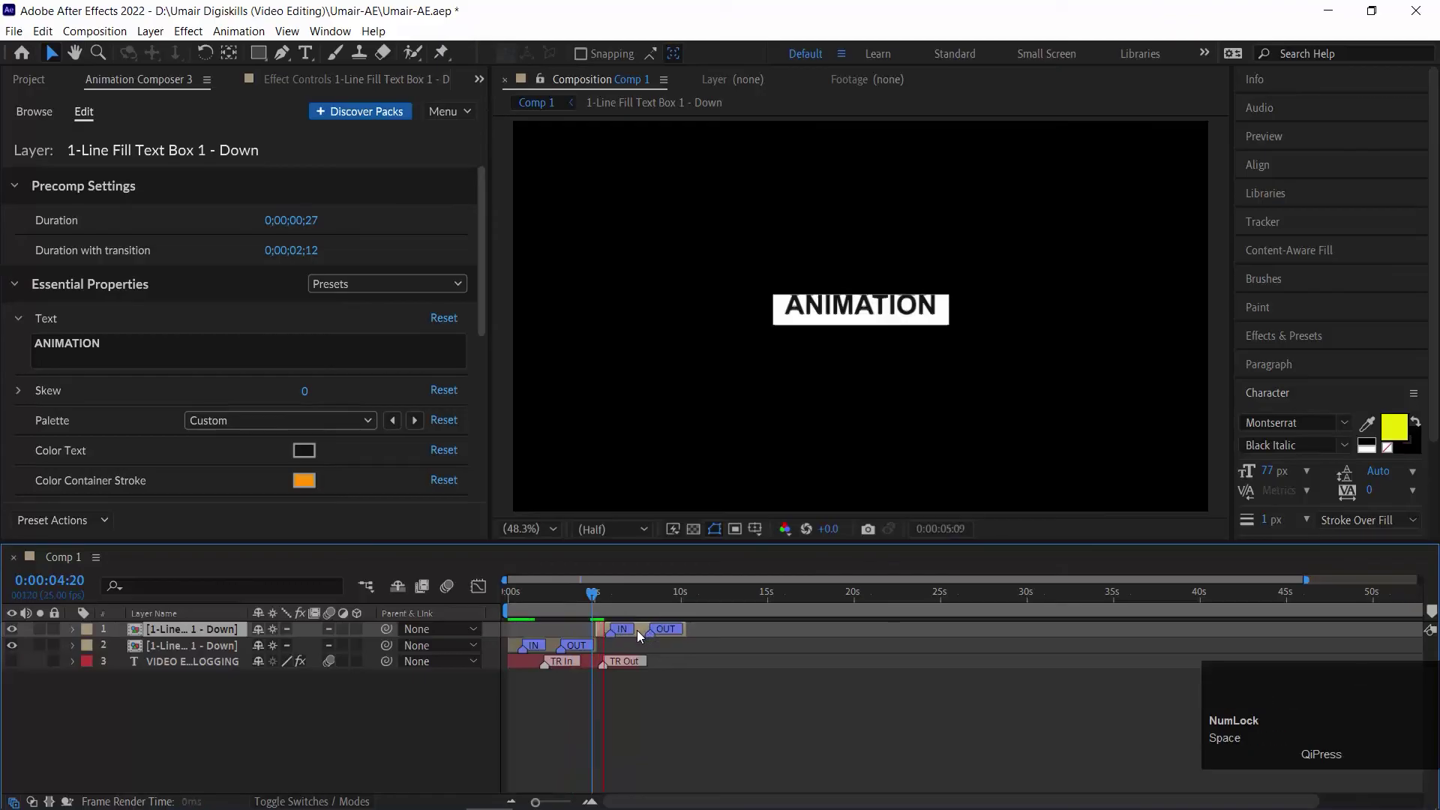
key("space")
- Set the text of the second text box to VLOGGING and play the change from the first box
left_click(640, 626)
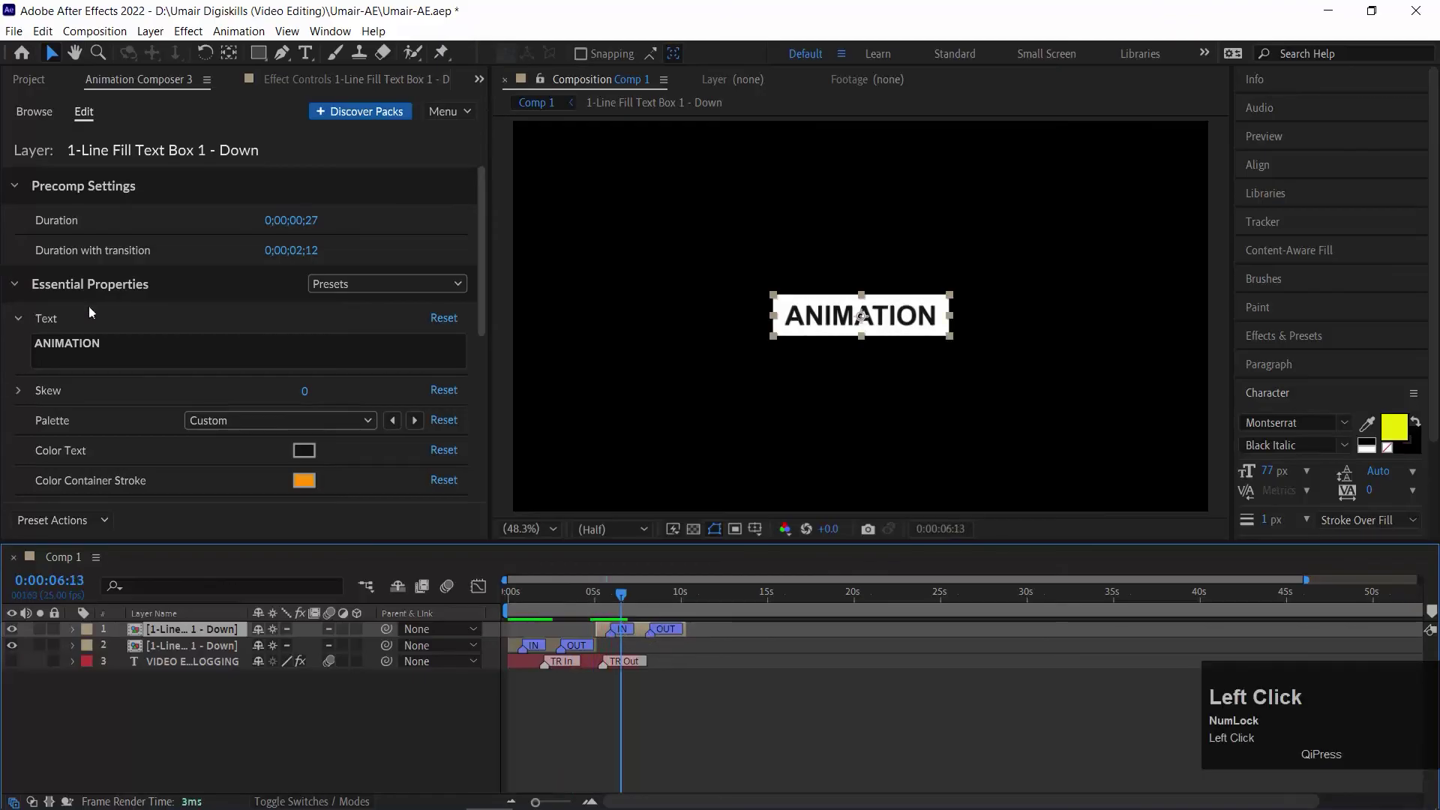
left_click(145, 348)
key("shift")
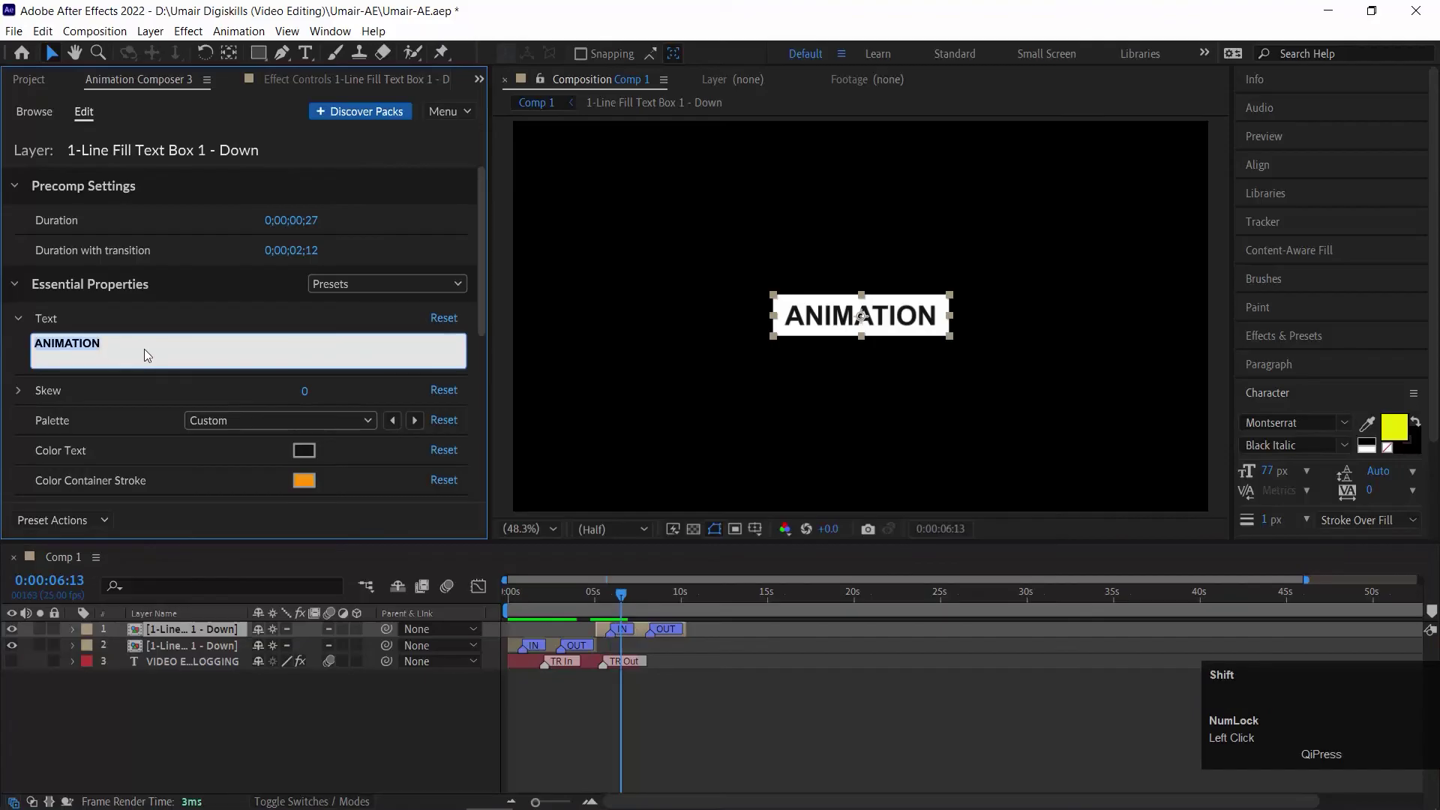
type("VLOGGING")
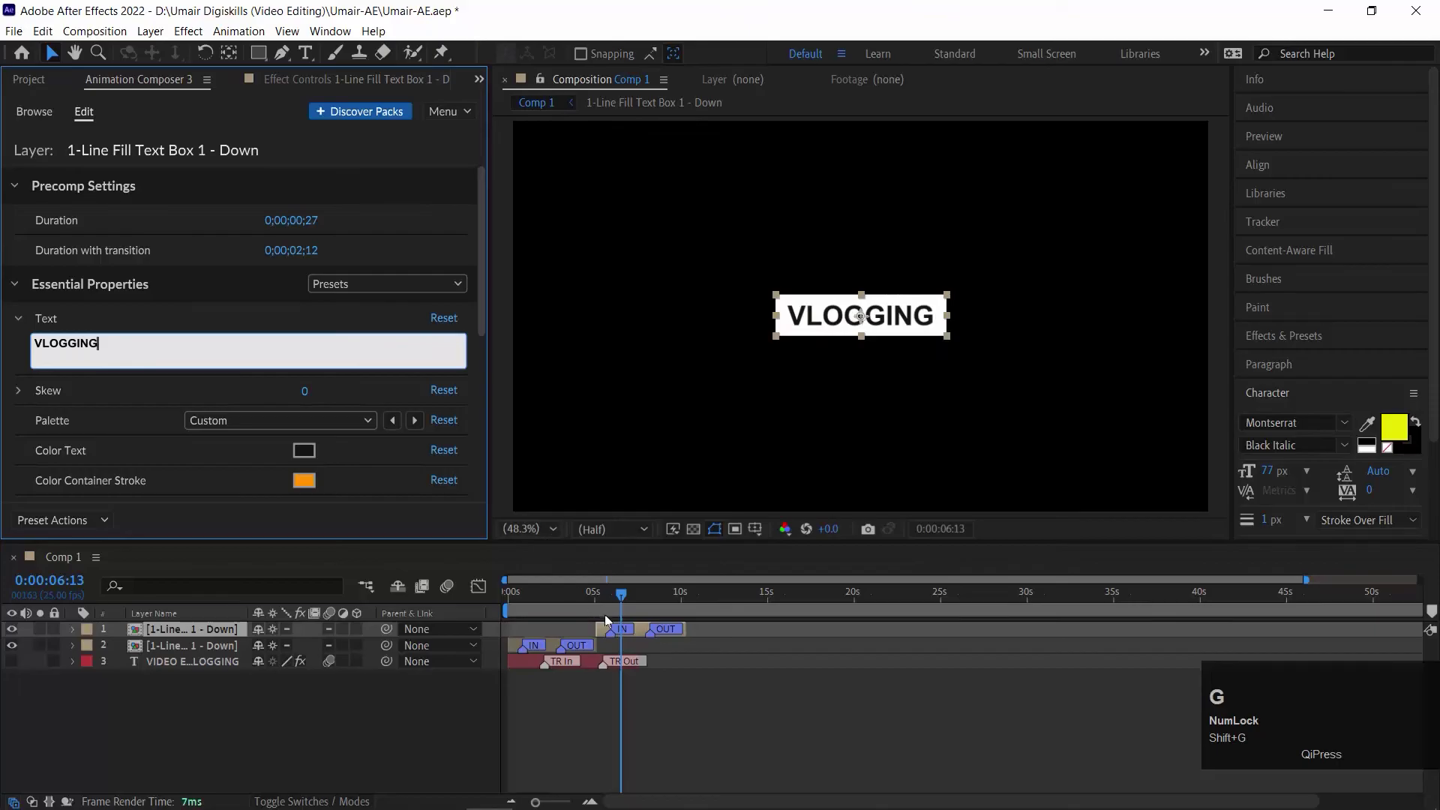
left_click(582, 596)
key("space")
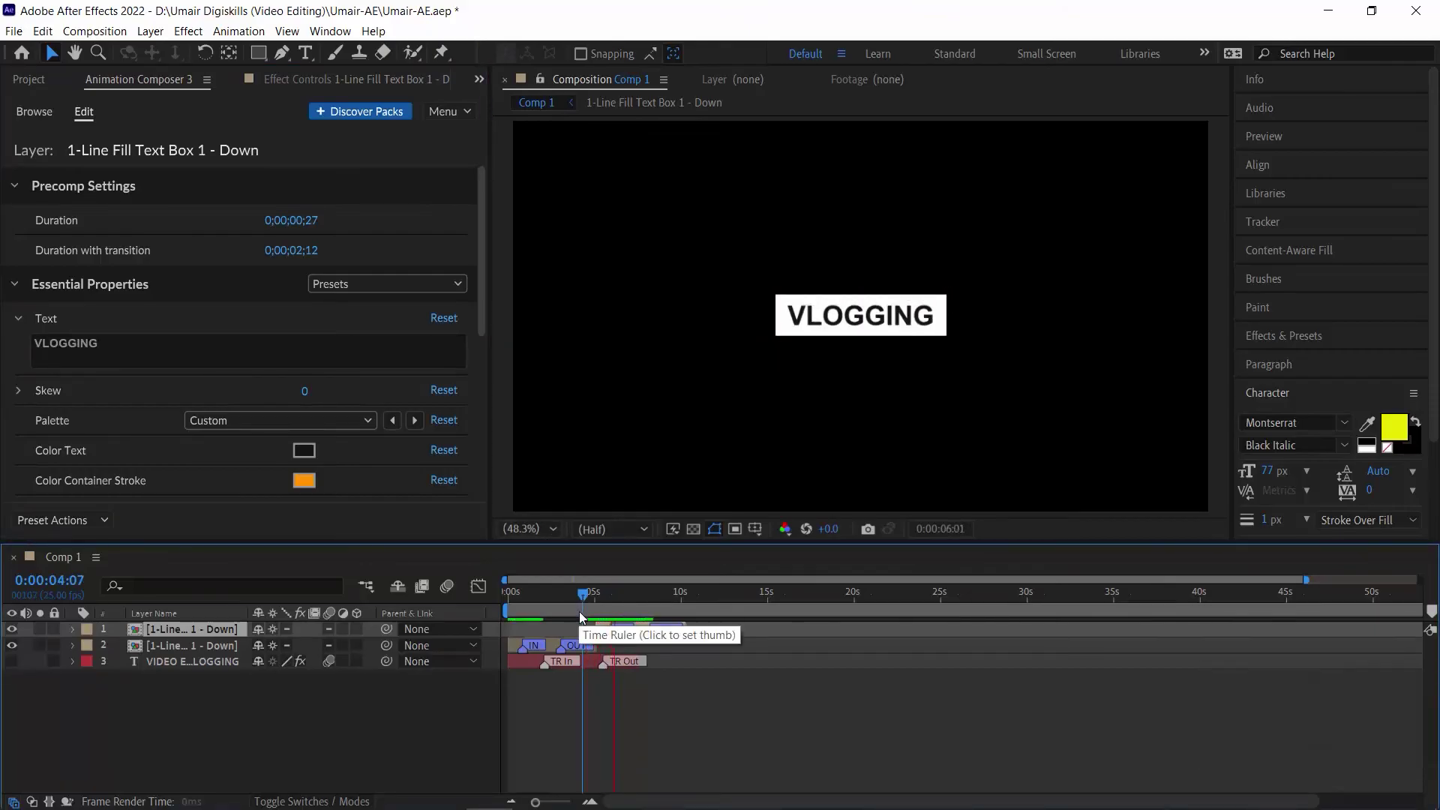
key("space")
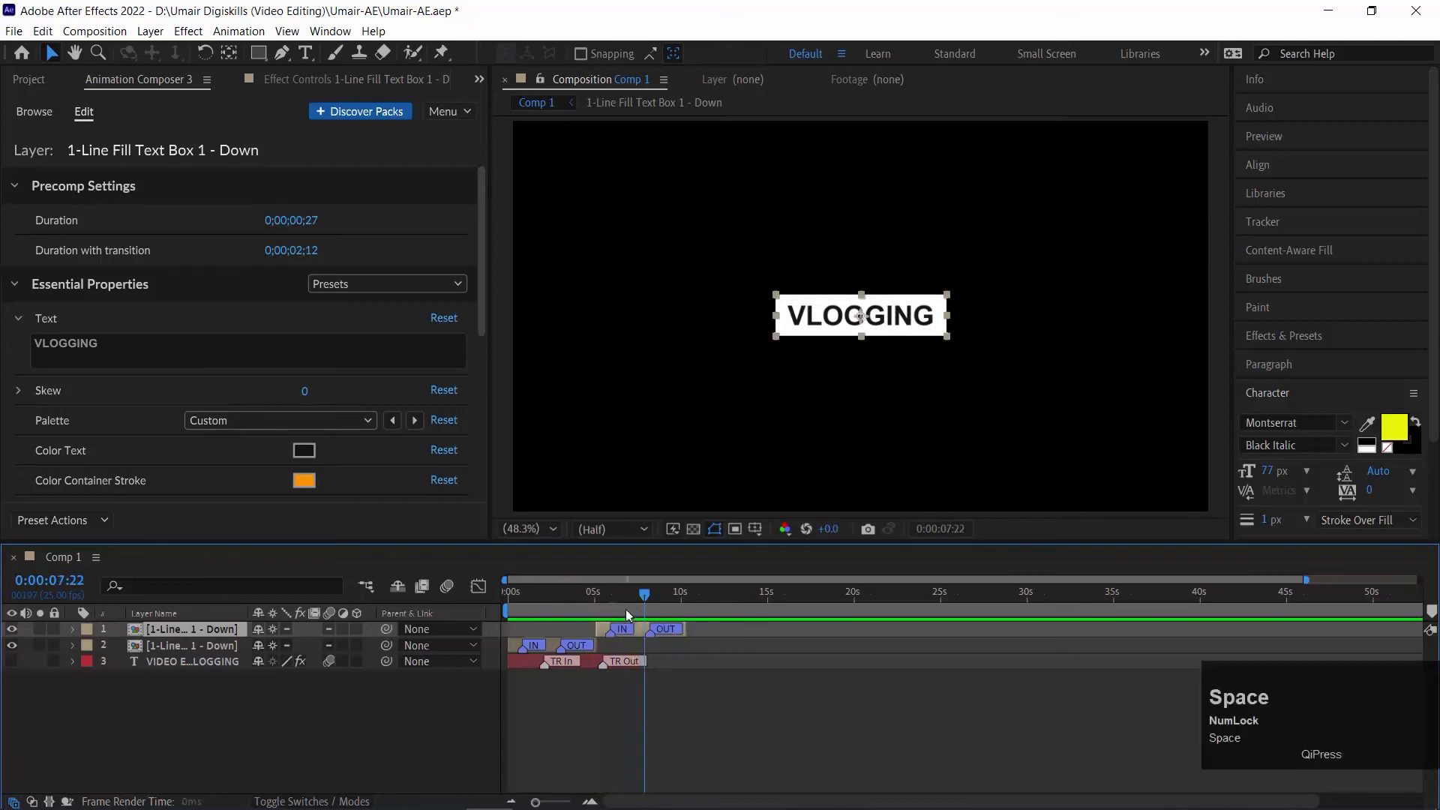
- Duplicate the VLOGGING text box layer and move the copy to the start of the composition
left_click(132, 633)
key("ctrl+v")
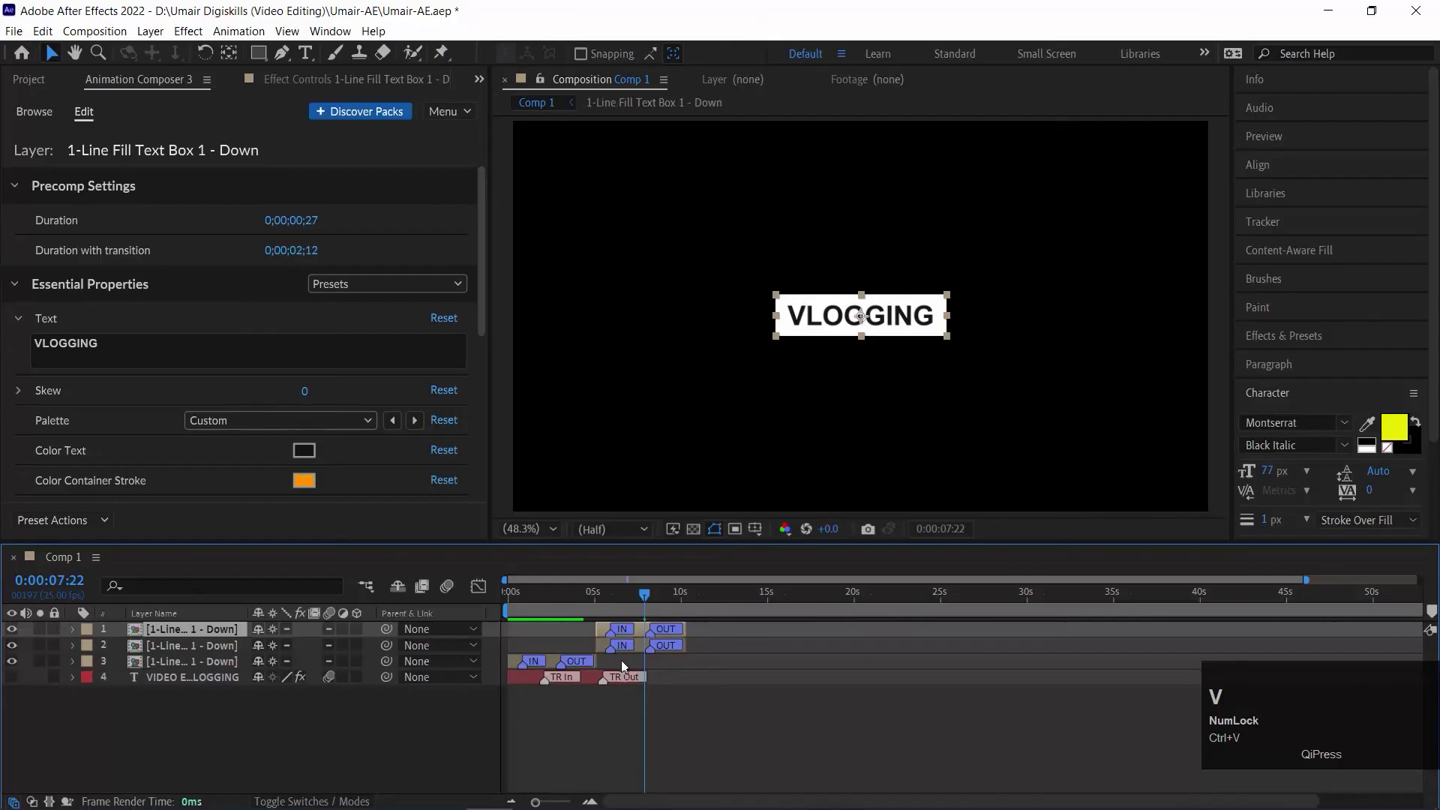
left_click_drag(632, 628, 526, 633)
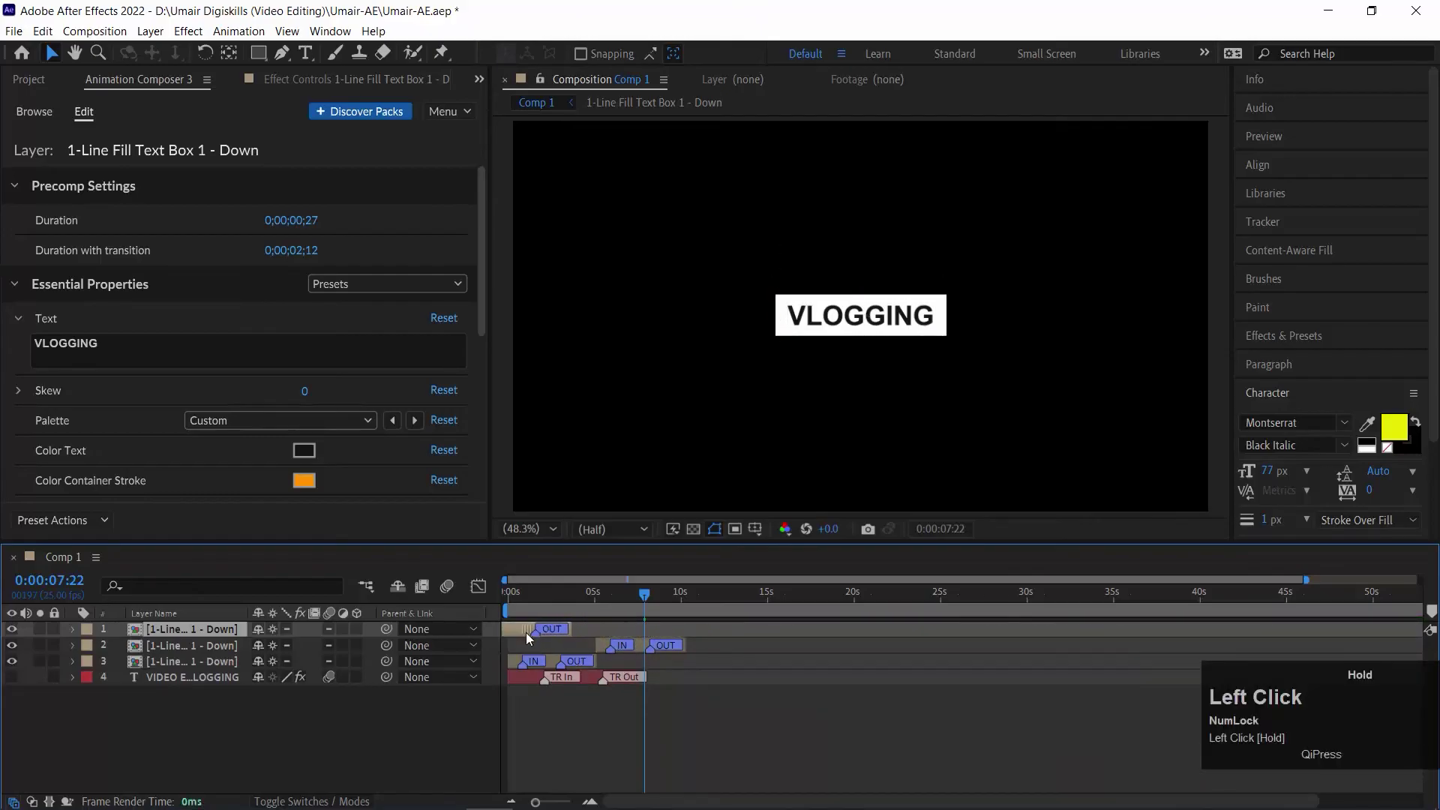
- Move the ANIMATION and VLOGGING text box layers together about 5.5 seconds later, behind the new first text box
left_click(688, 645)
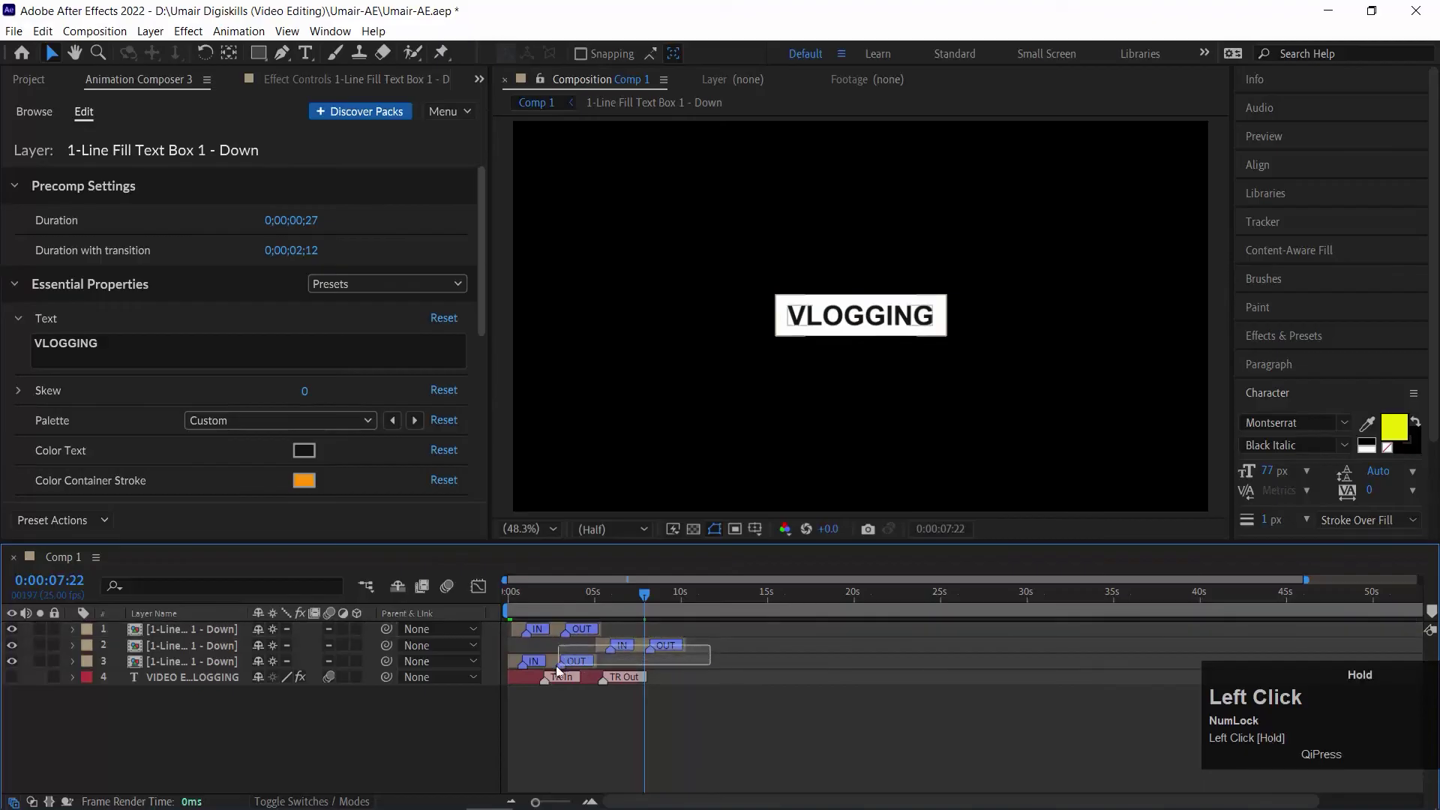
left_click(176, 648)
left_click(172, 657, "shift")
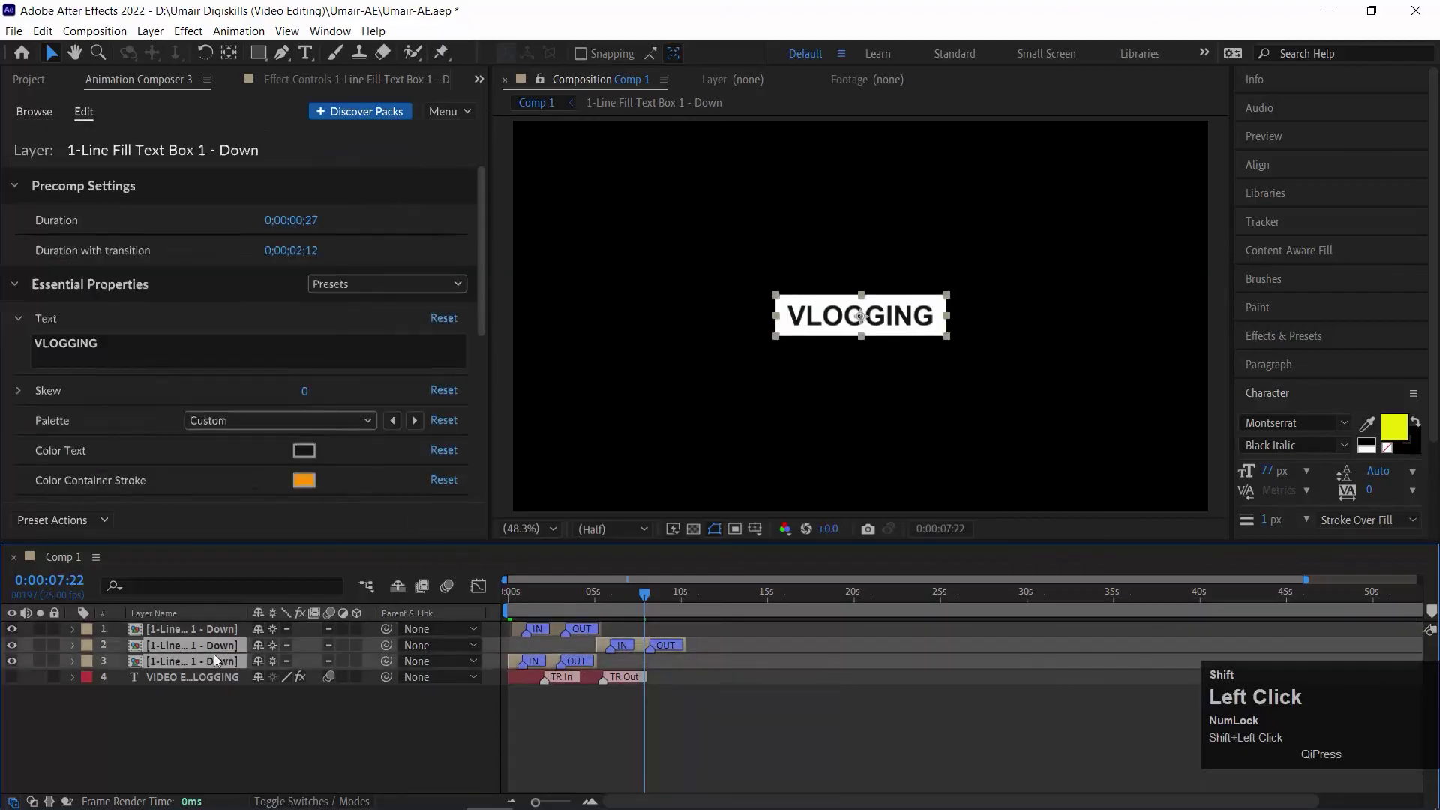
left_click_drag(551, 663, 646, 660)
- Set the text of the first text box in the timeline to VIDEO EDITING
left_click(553, 601)
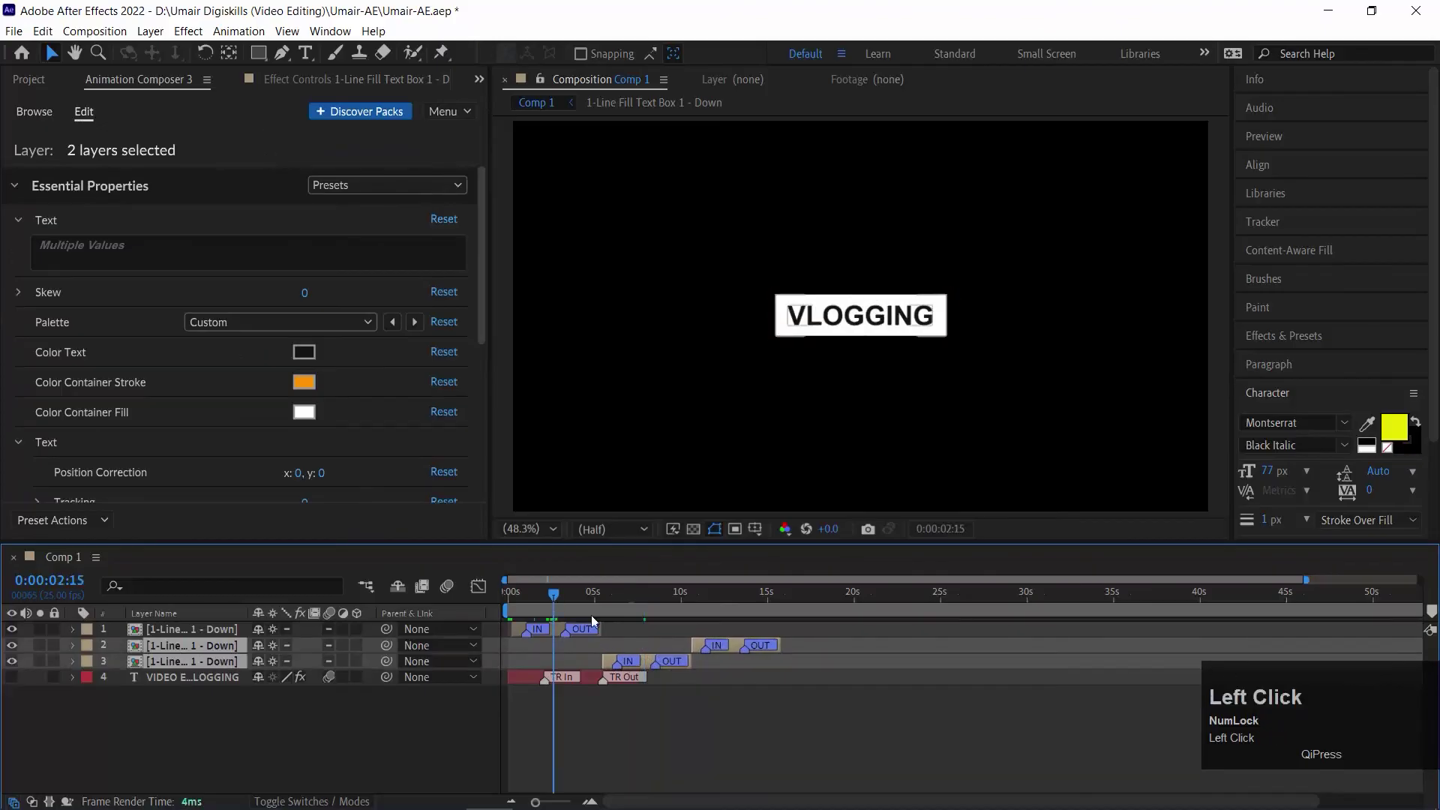
left_click(553, 628)
left_click(174, 355)
double_click(171, 350)
type("VID")
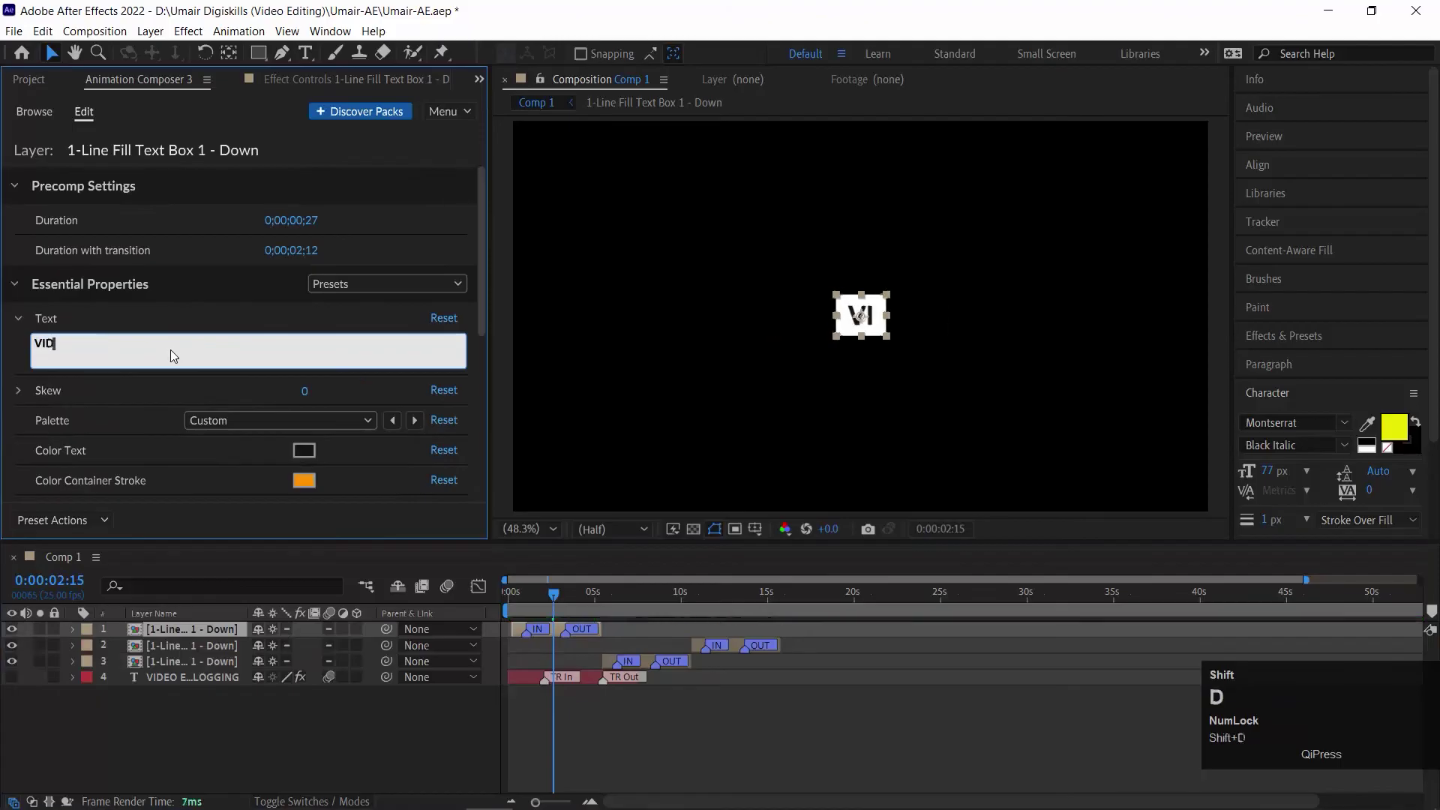
type("EO EDITING")
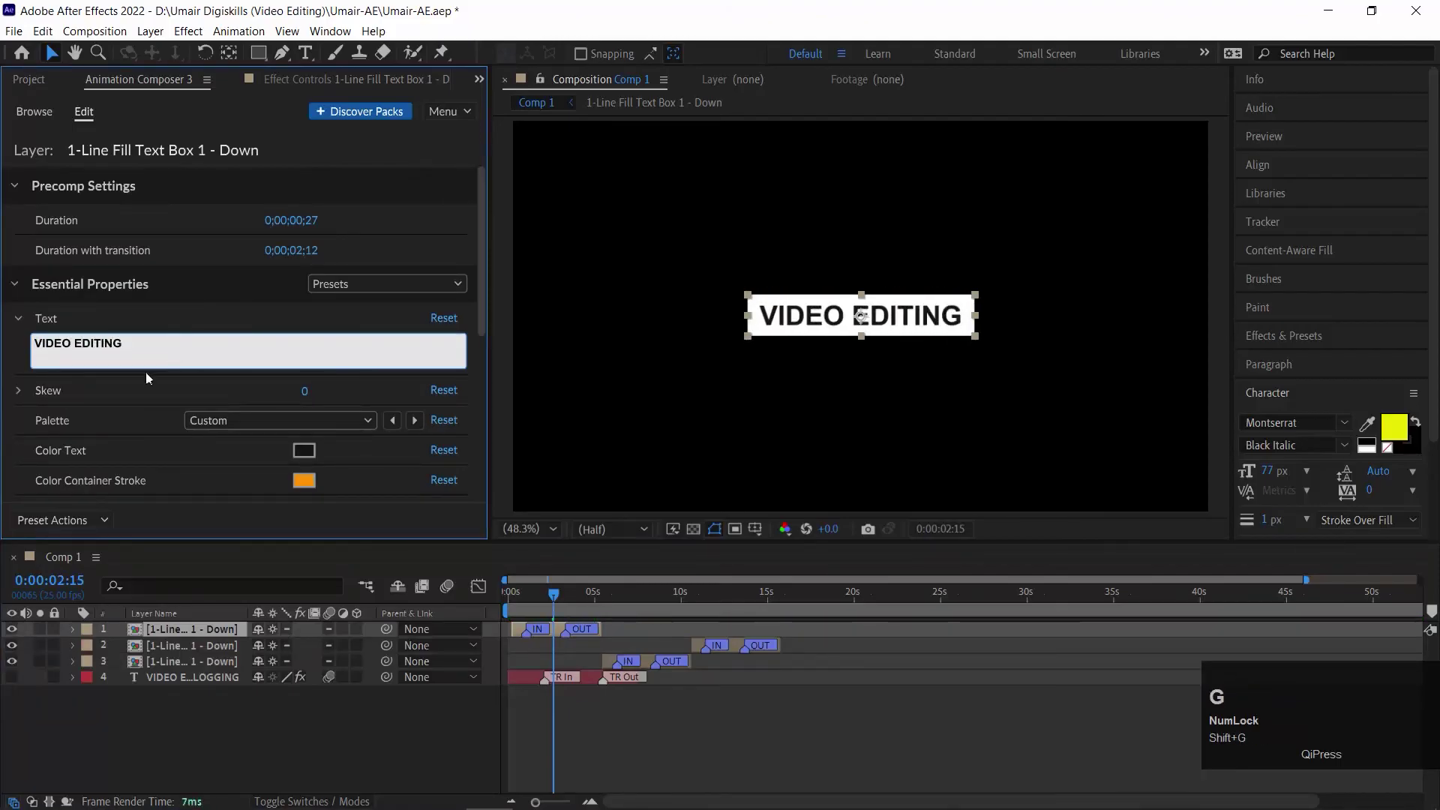
- Play the three text boxes in sequence from the beginning and return to about 2 seconds
left_click_drag(582, 588, 507, 601)
key("space")
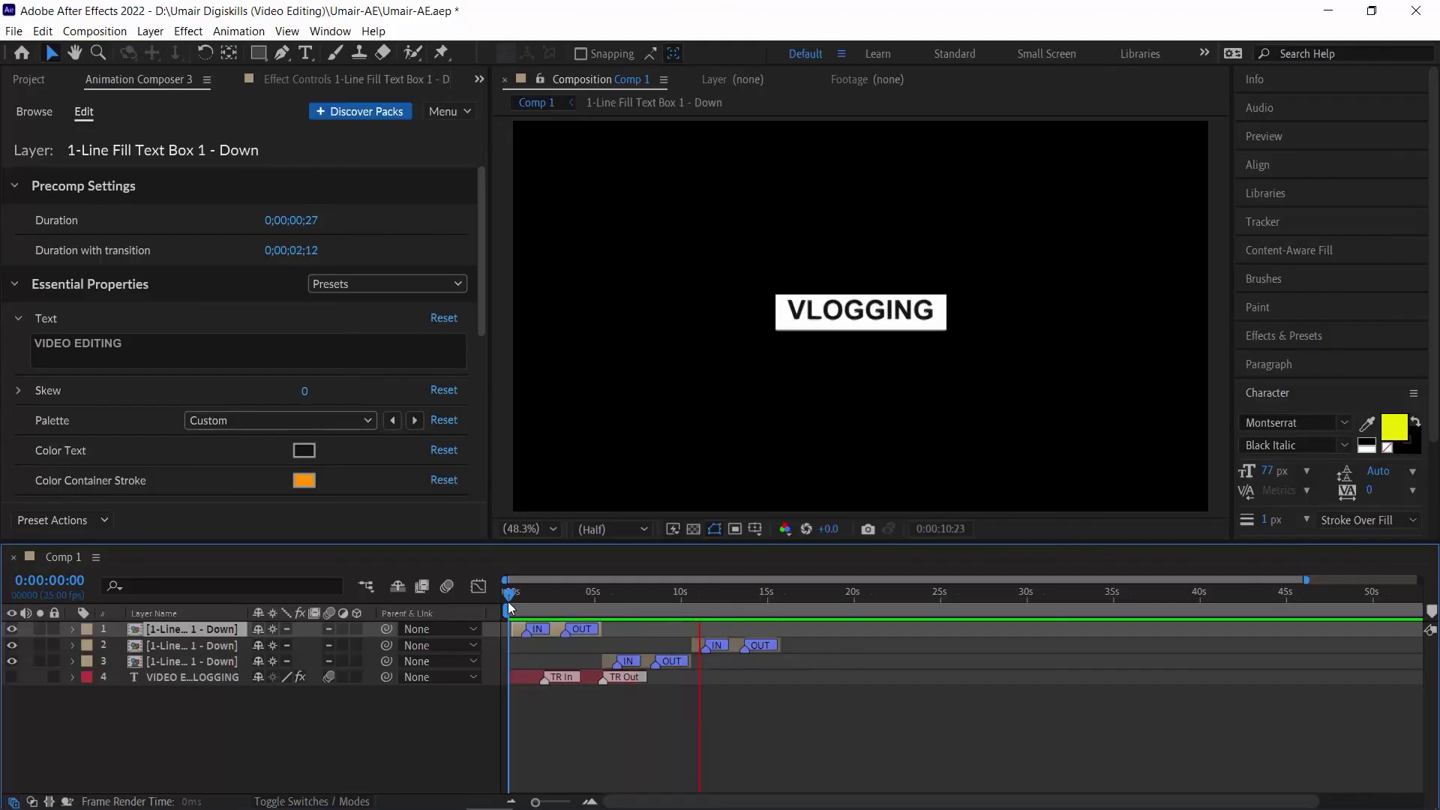
left_click_drag(703, 607, 555, 595)
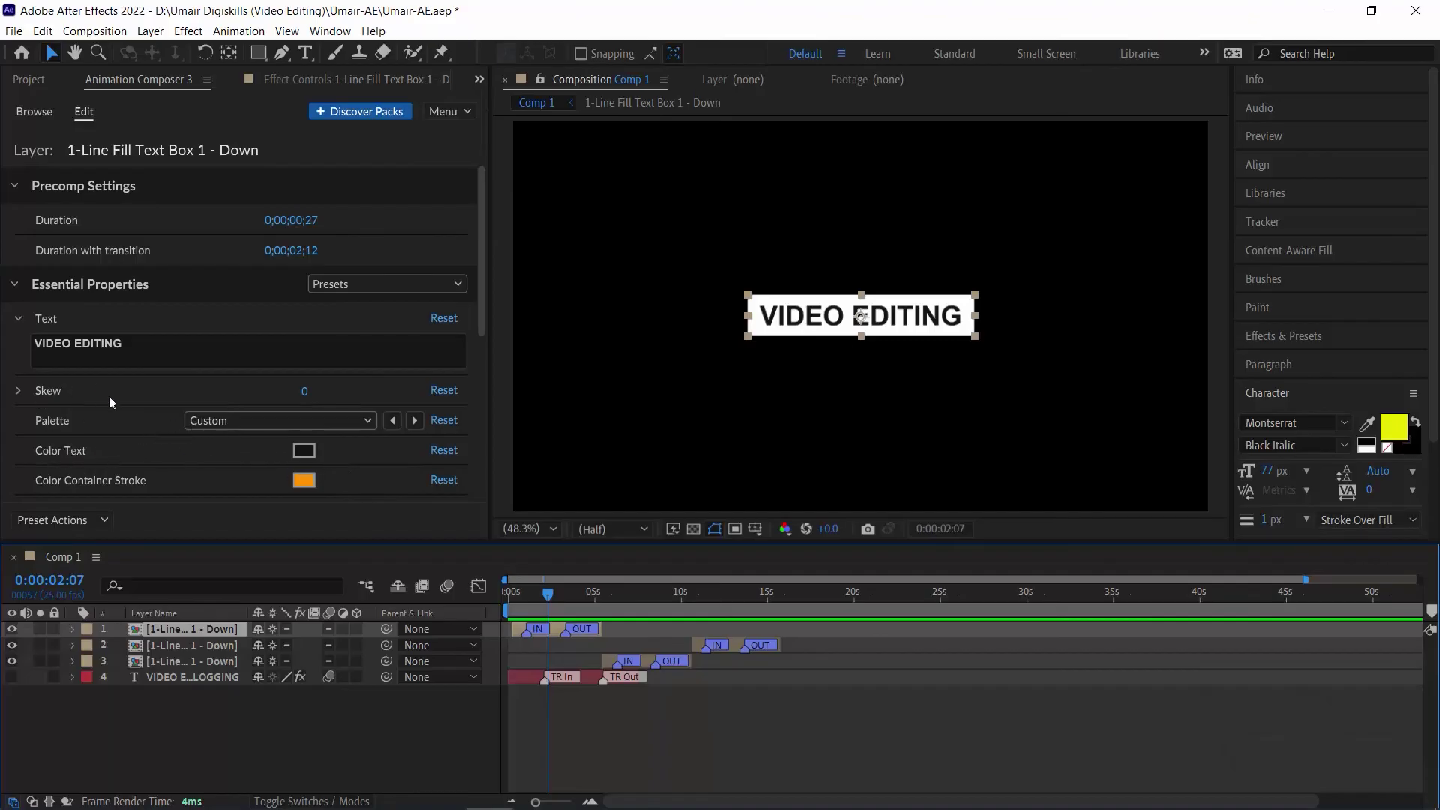
- Set the text color of the VIDEO EDITING text box to red, E80000
left_click(301, 452)
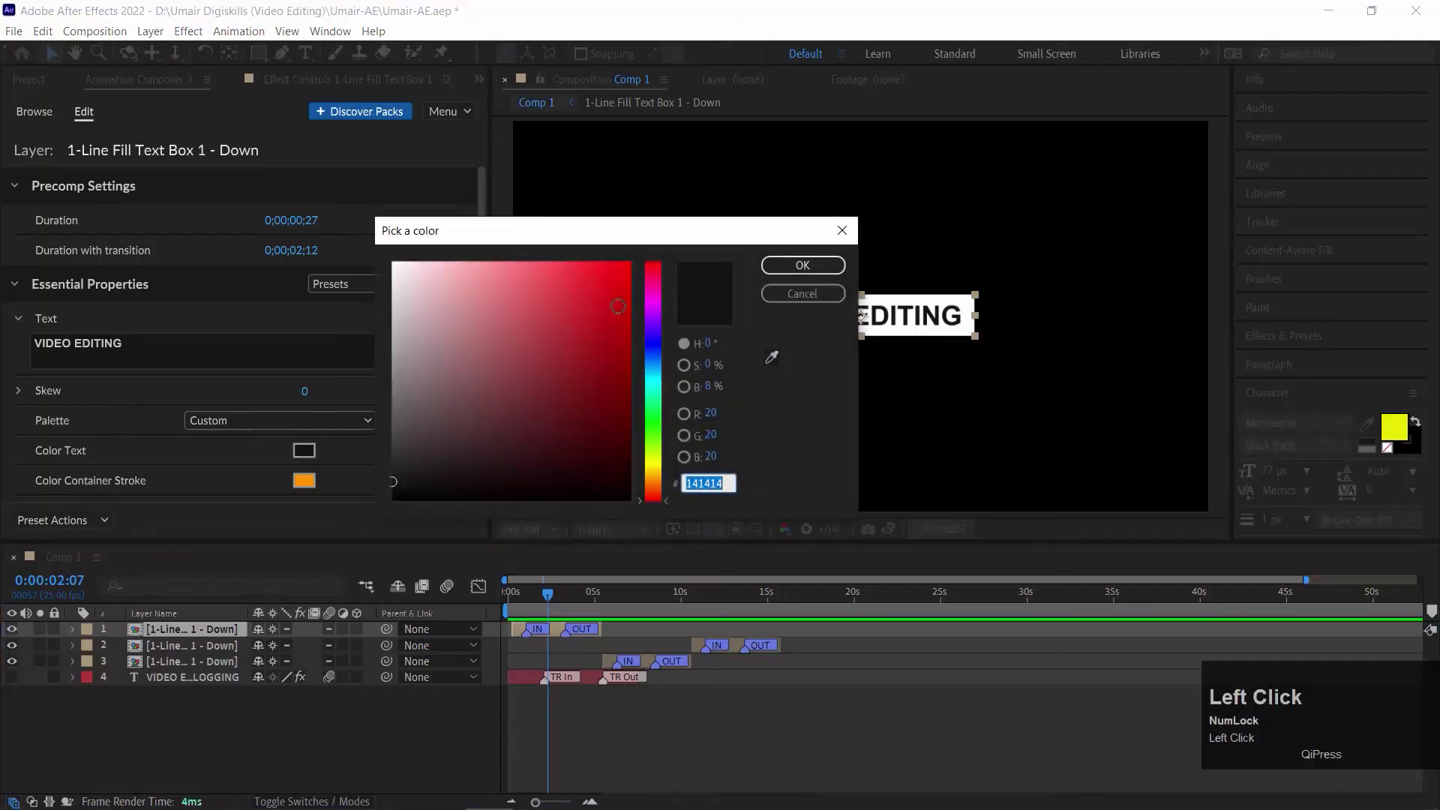
left_click(630, 282)
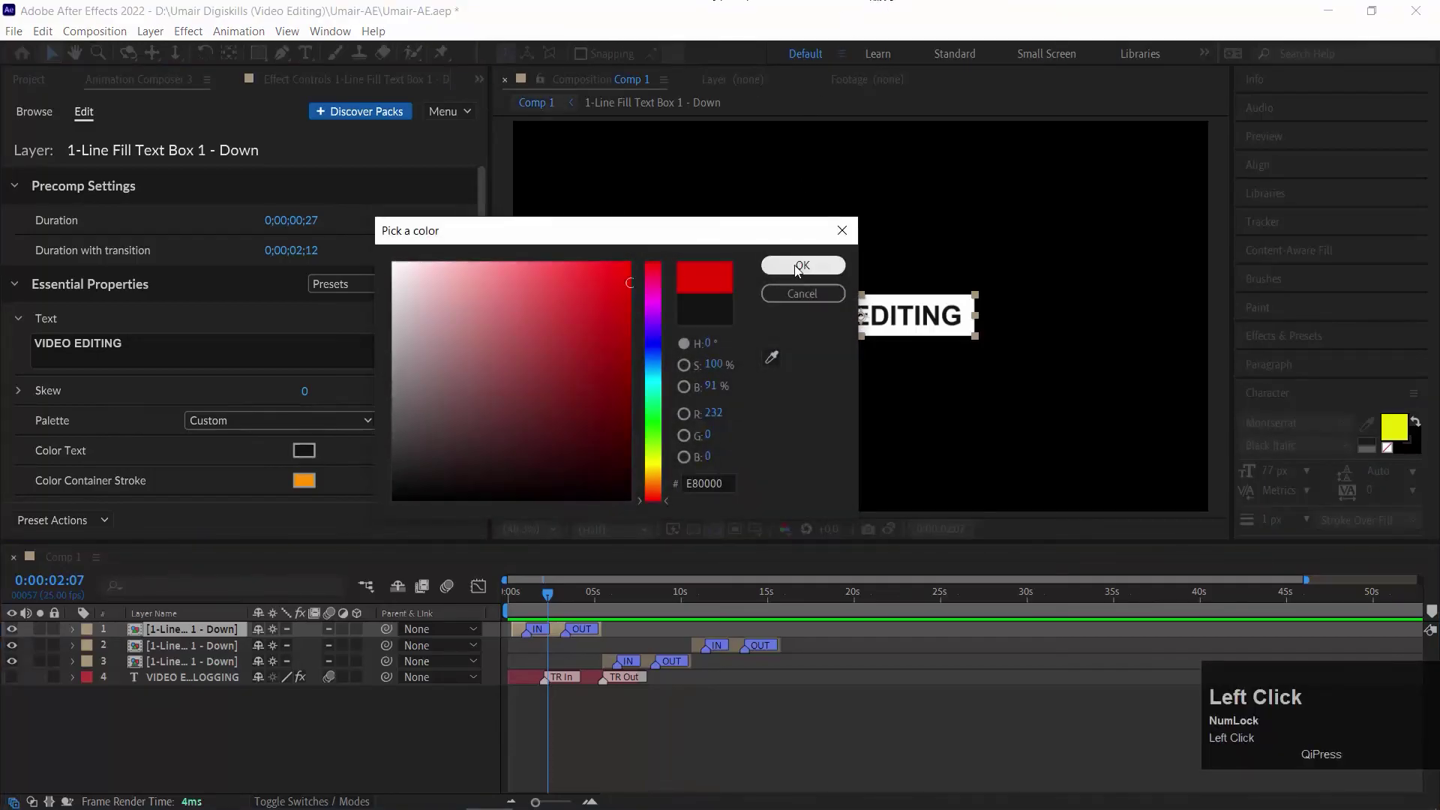
left_click(798, 267)
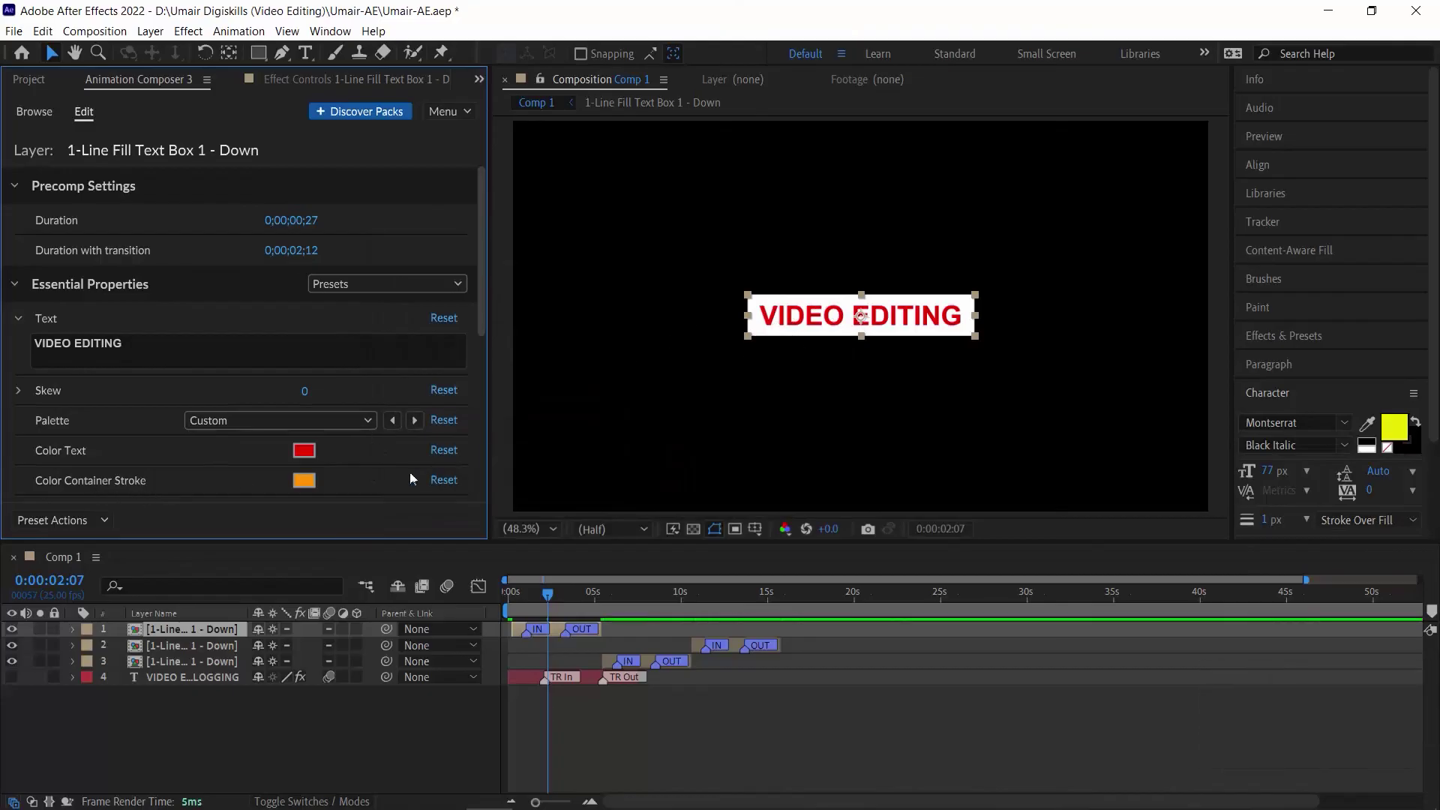
- Leave the container stroke color as it is and set the VIDEO EDITING box's container fill to dark blue
left_click(302, 480)
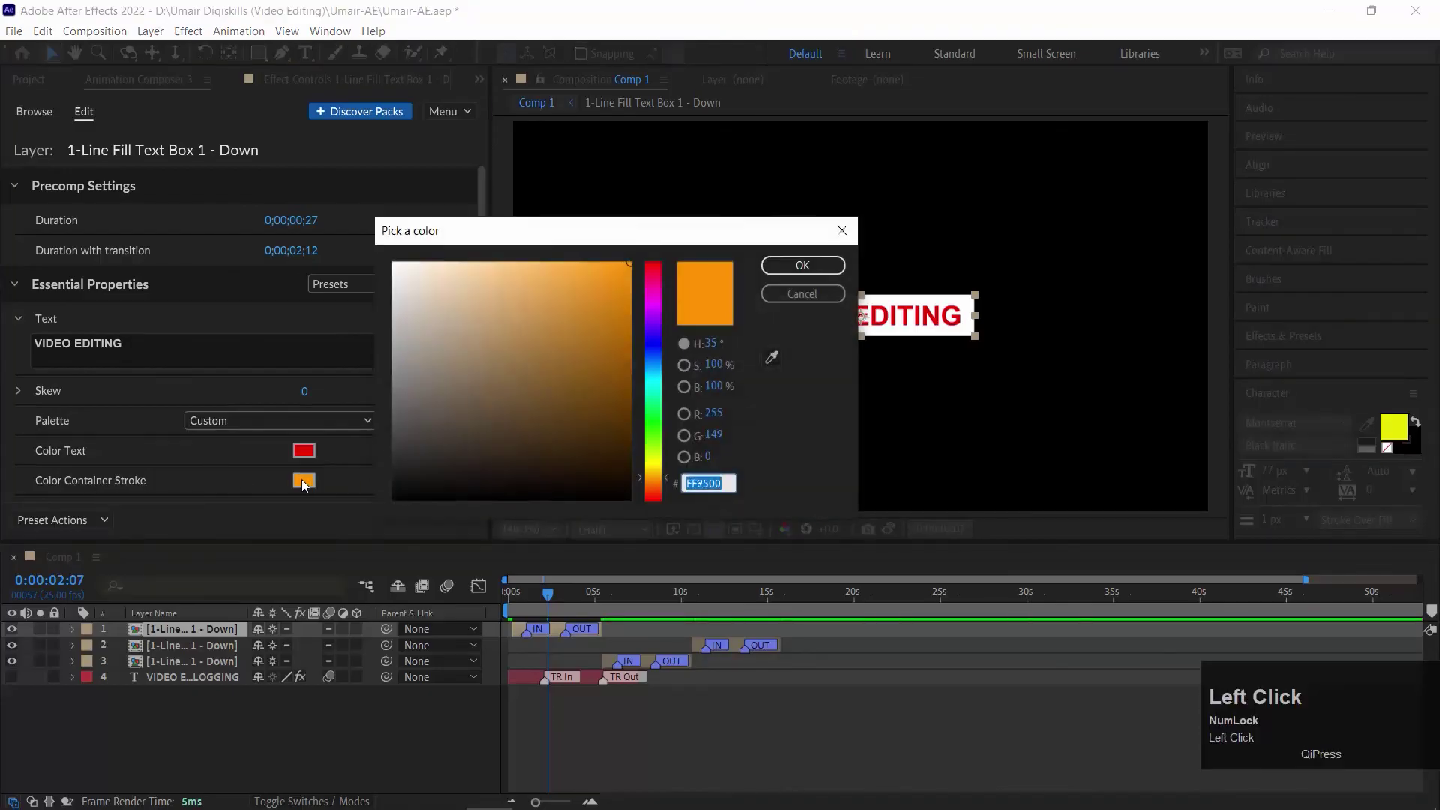
key("Escape")
scroll(268, 460, "down", 3)
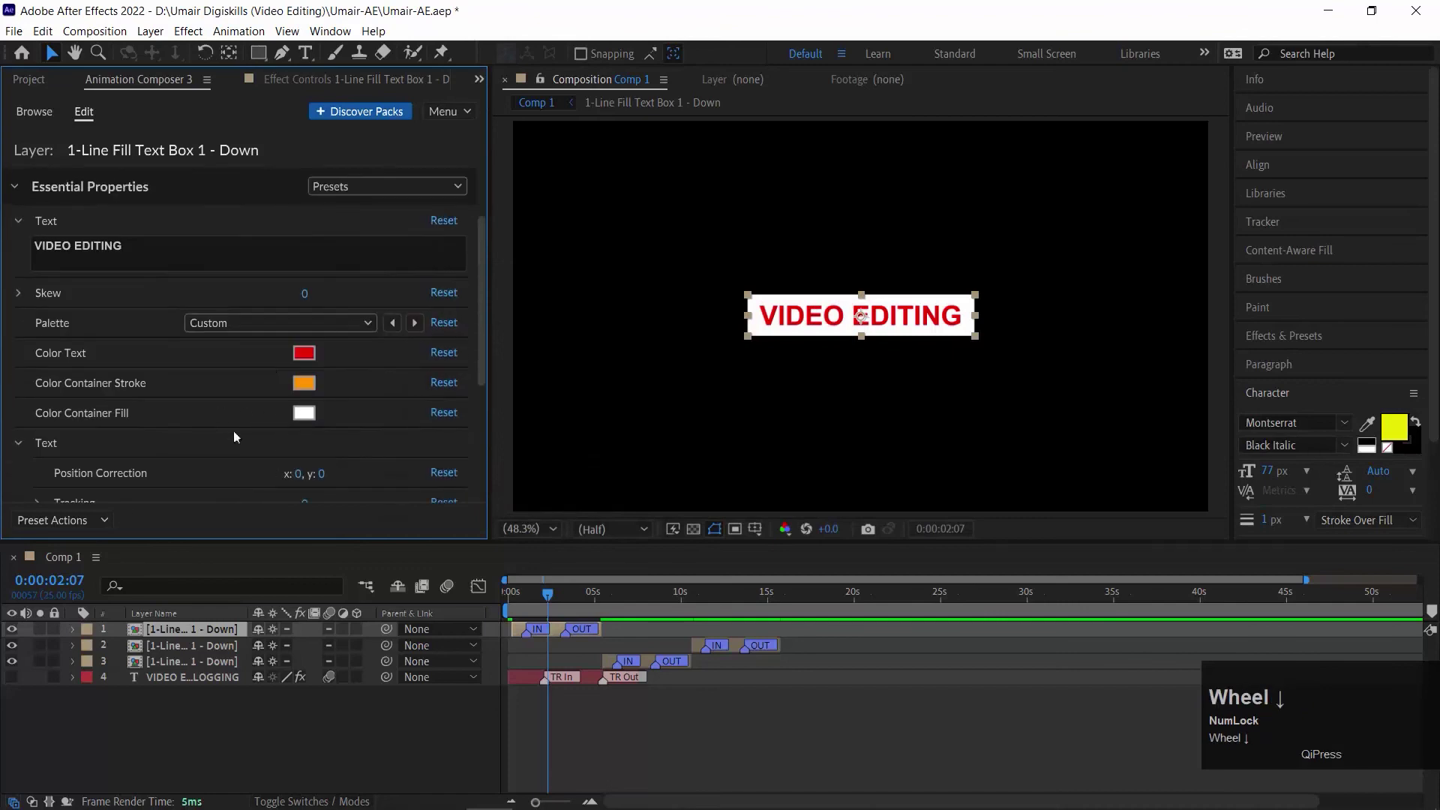
left_click(304, 413)
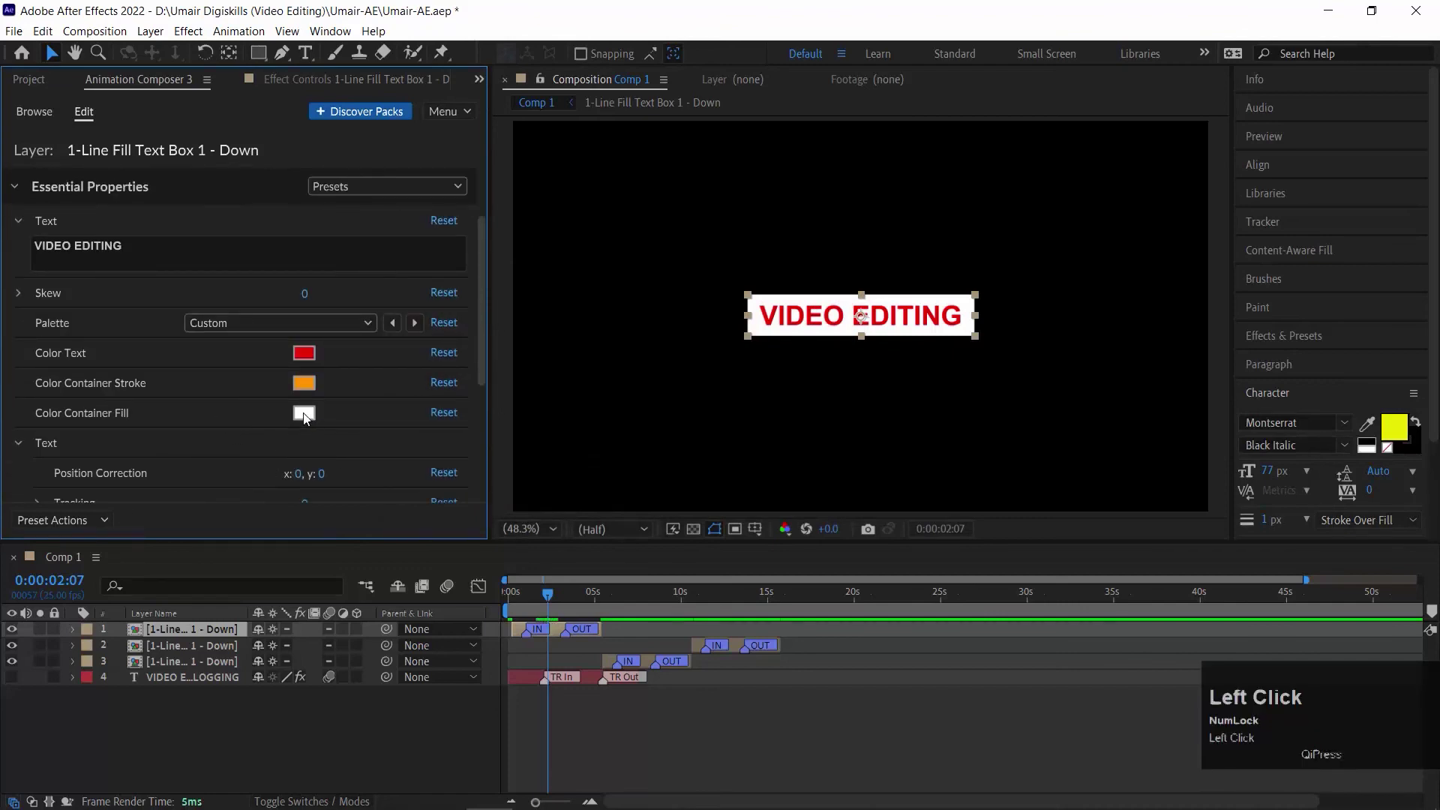
left_click(659, 349)
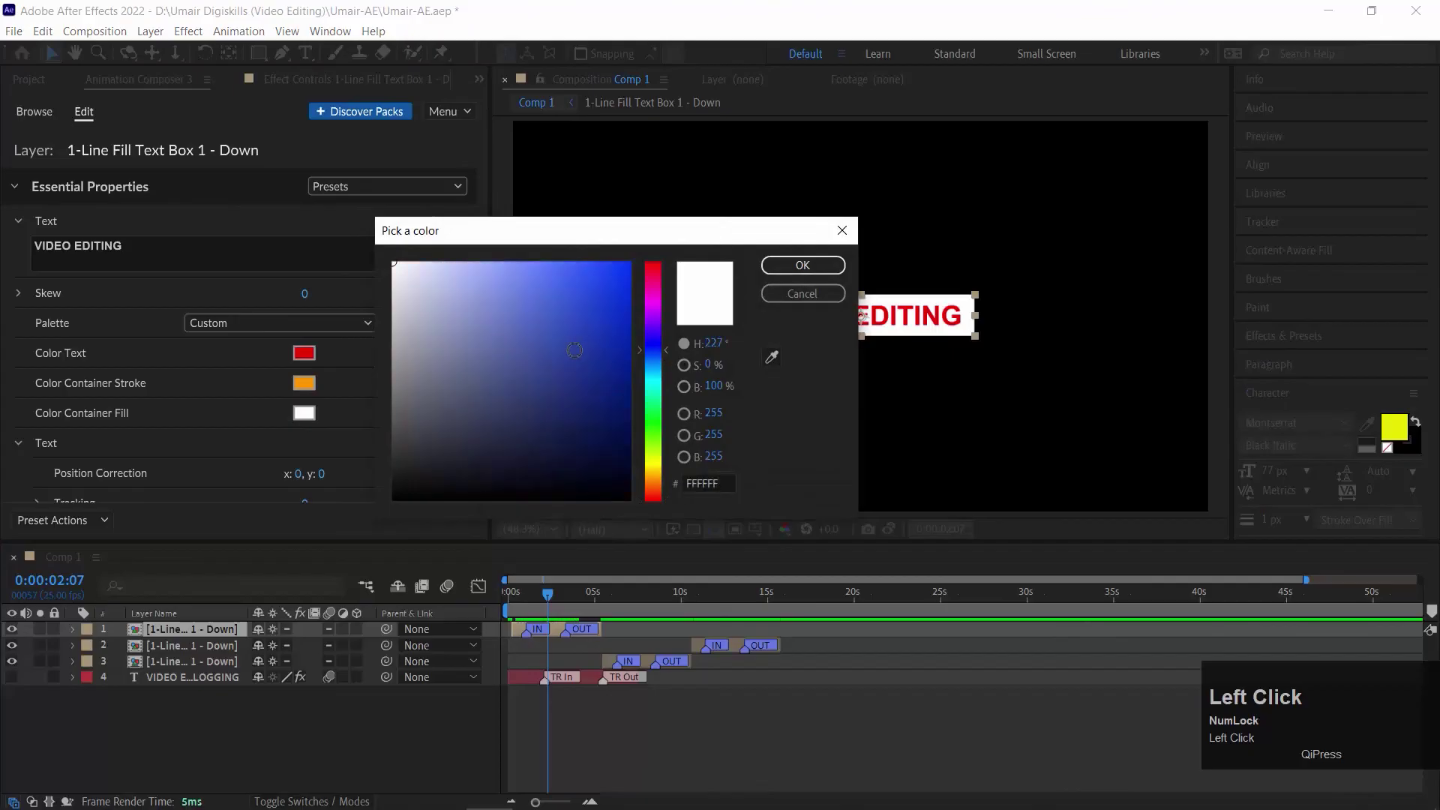
left_click(626, 369)
left_click(803, 265)
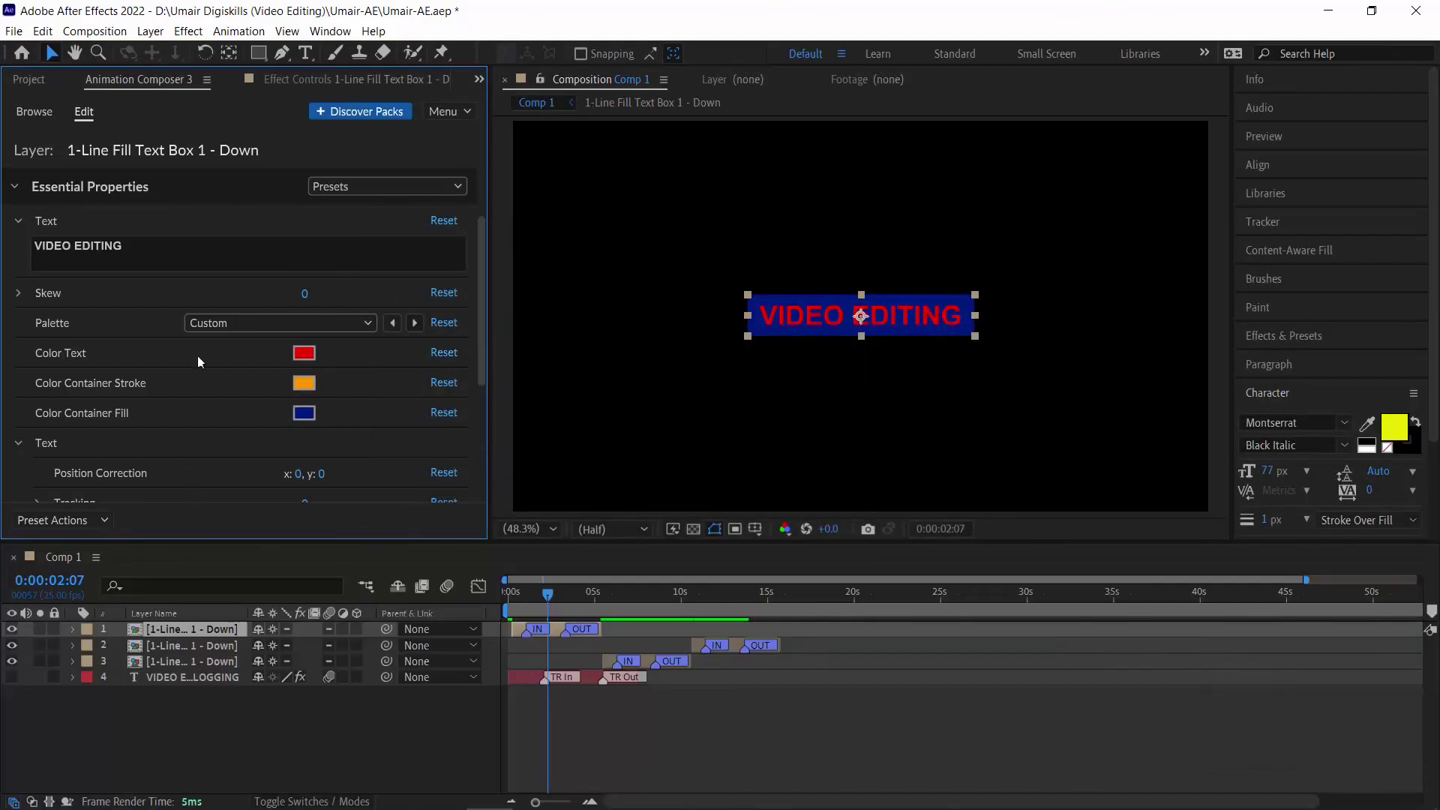
- Try a horizontal text Position Correction of -153 on the VIDEO EDITING box, scrub through it and undo the change
scroll(173, 390, "down", 2)
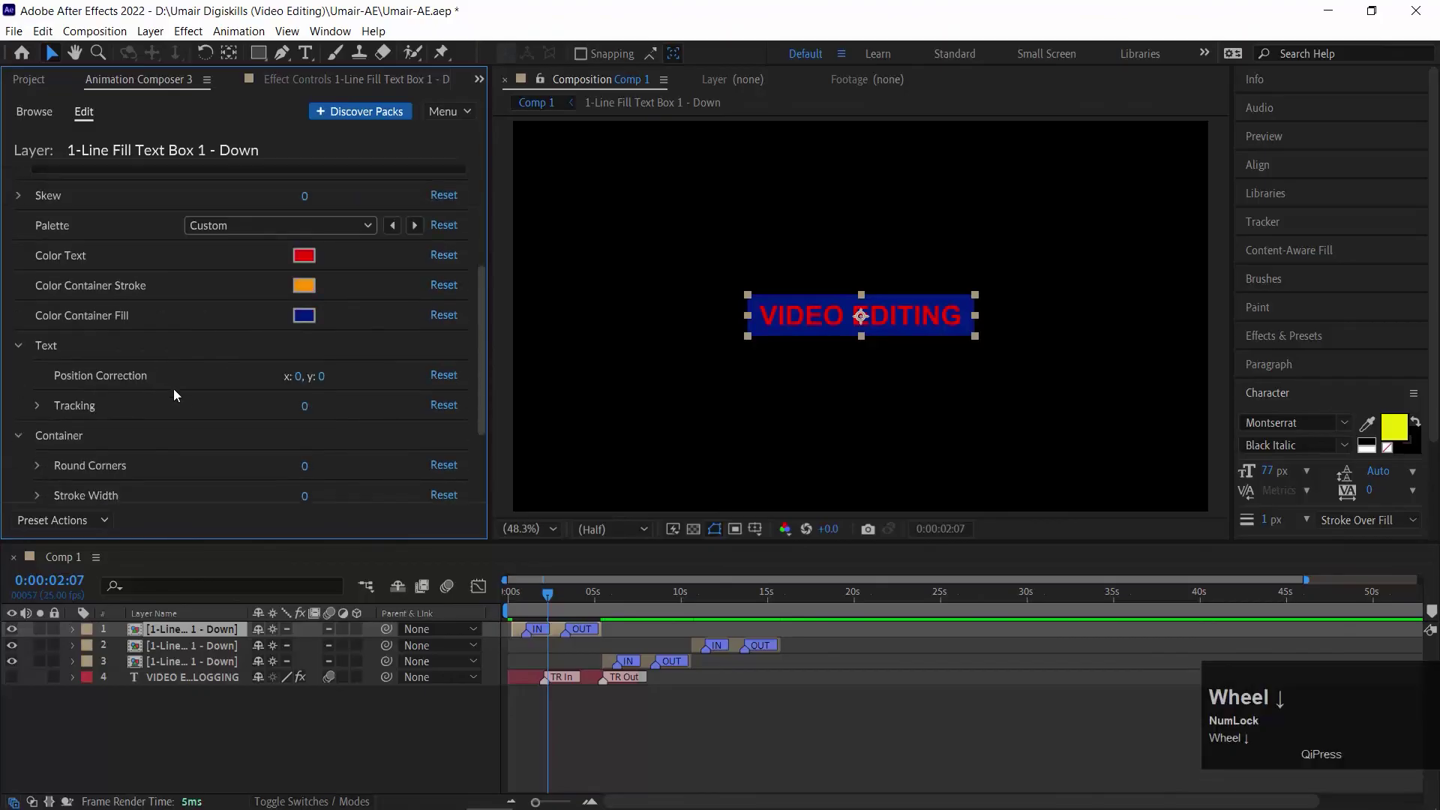
left_click(297, 377)
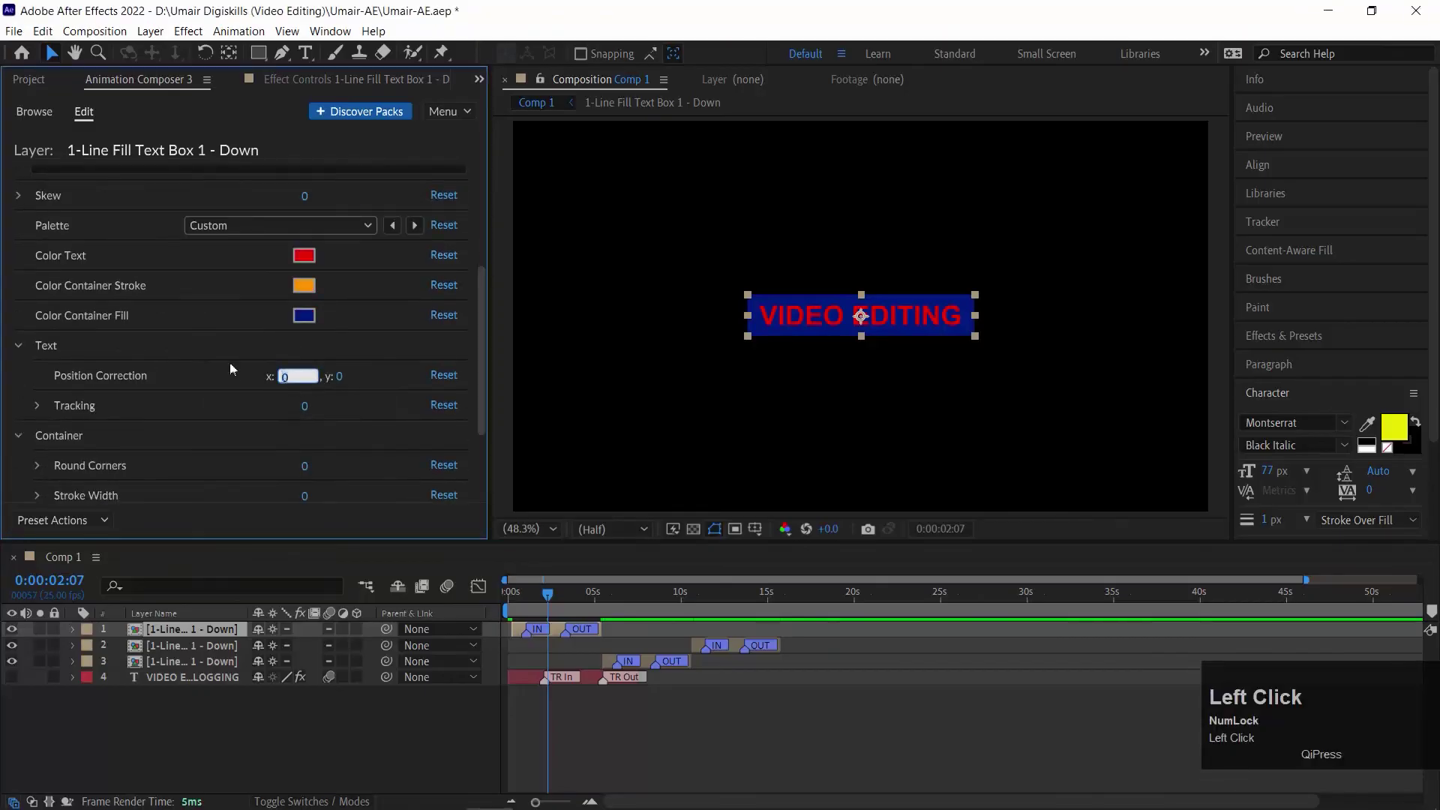
left_click_drag(295, 376, 34, 378)
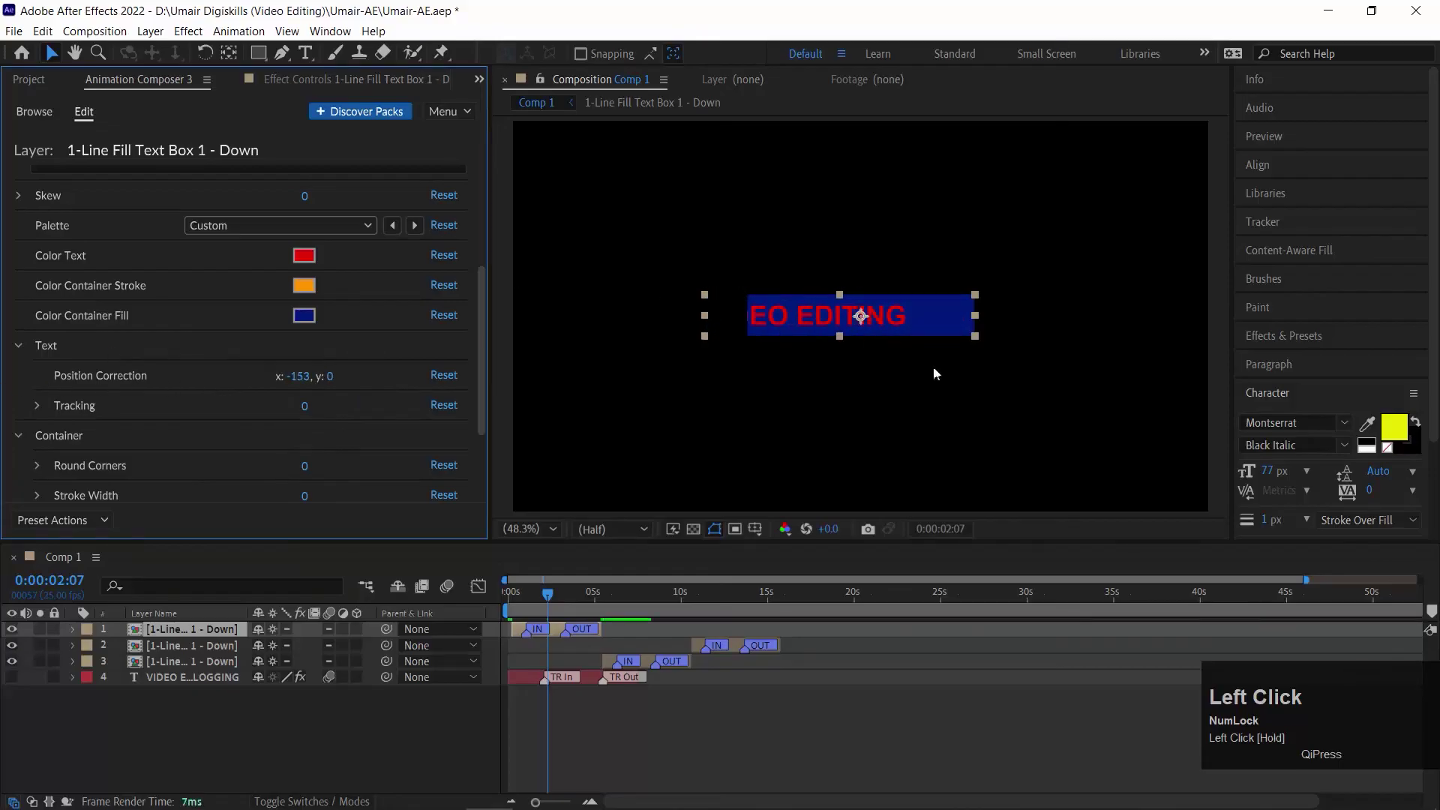
left_click_drag(547, 593, 523, 596)
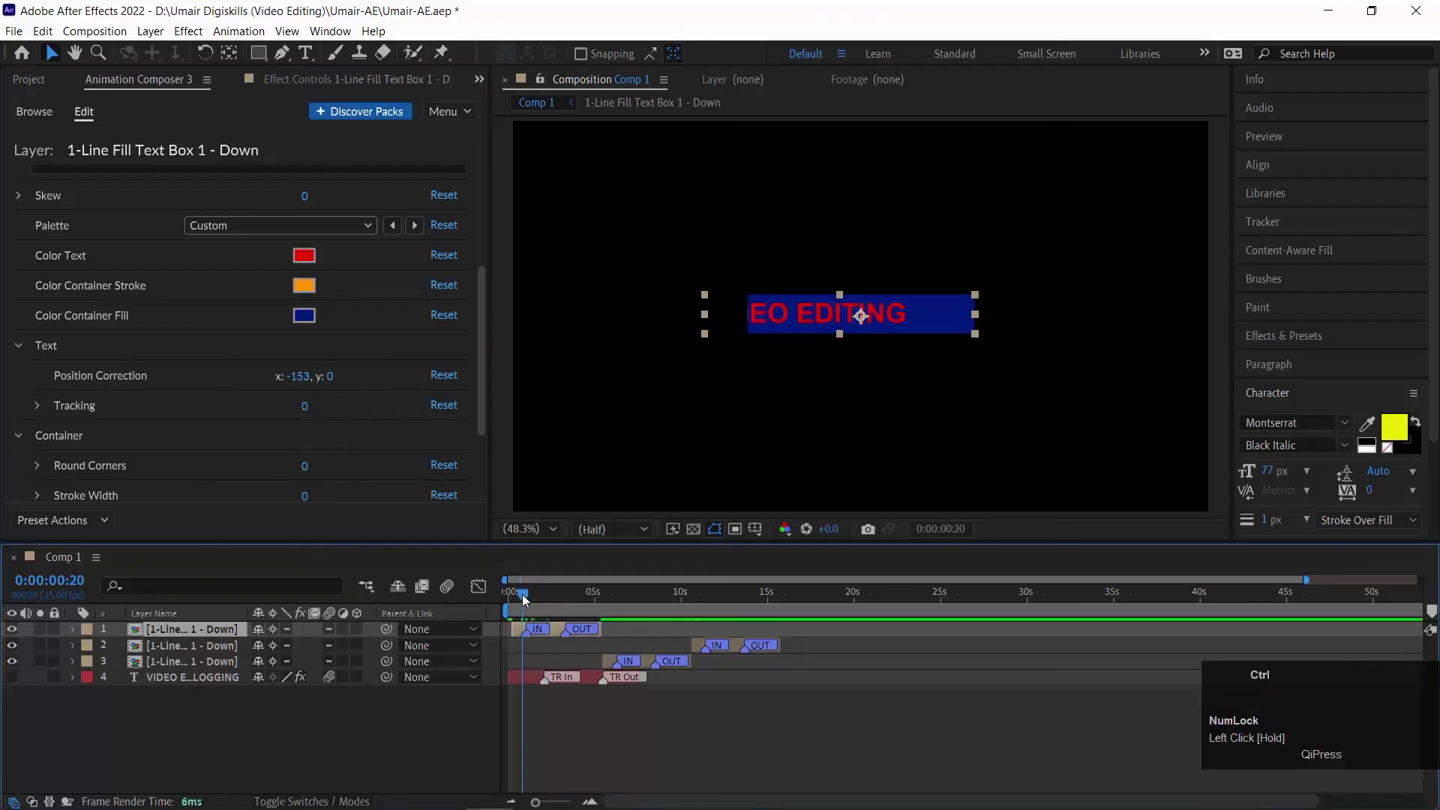
key("ctrl+z")
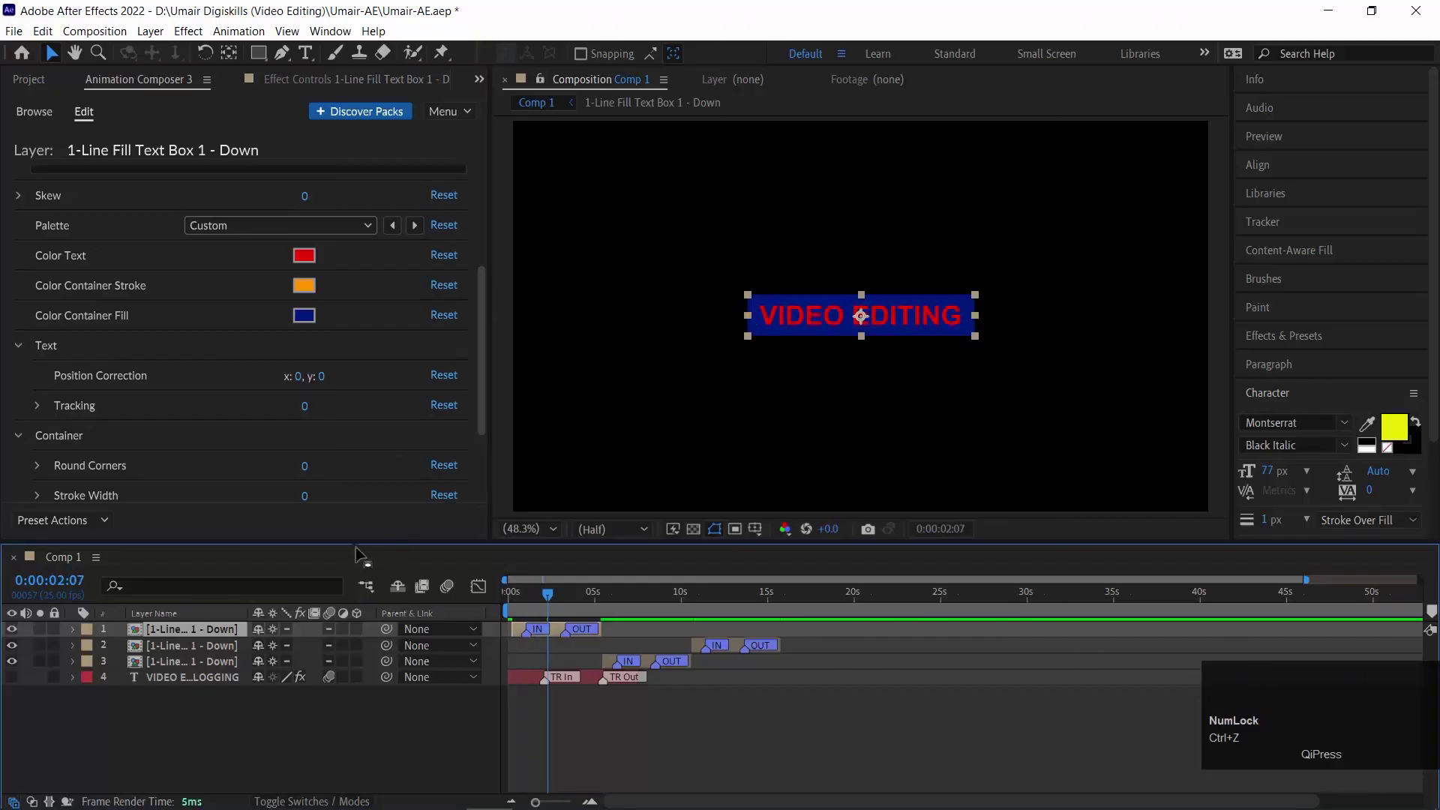
- Set the container's Round Corners to 70 for the VIDEO EDITING text box
scroll(383, 437, "down", 2)
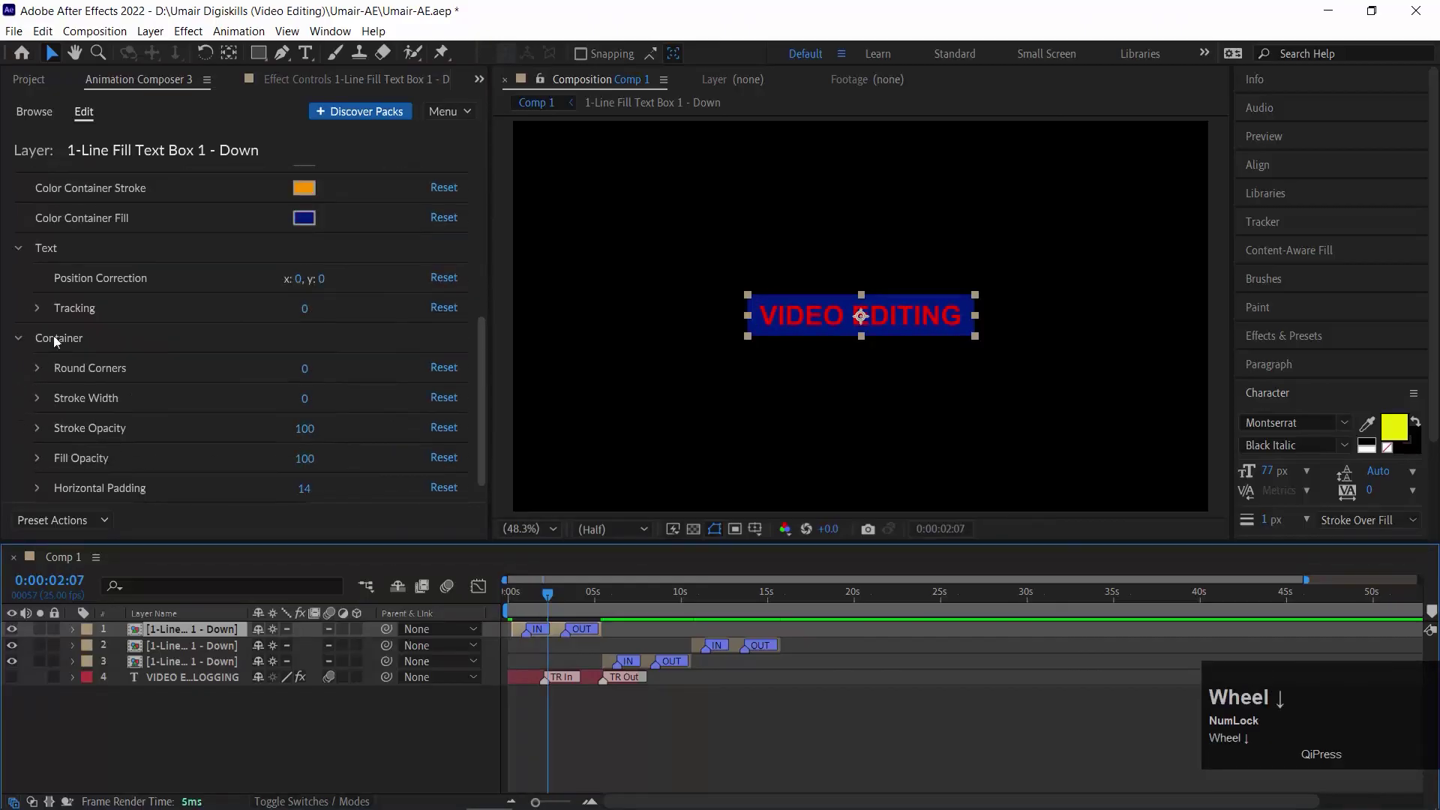
left_click_drag(304, 367, 419, 377)
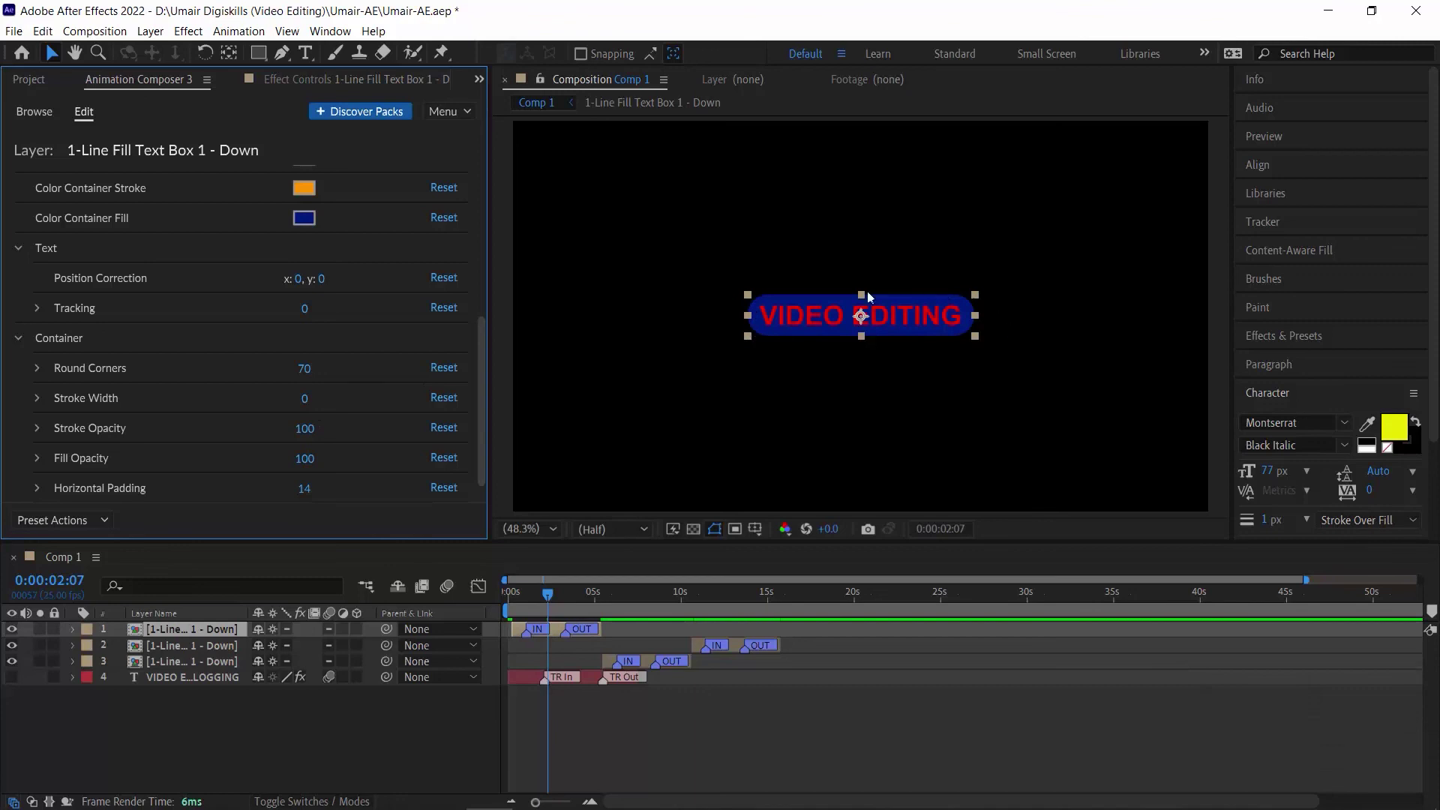
- Play back the VIDEO EDITING text box animation from near the start of the timeline and review its container settings
left_click(534, 593)
left_click_drag(534, 593, 512, 594)
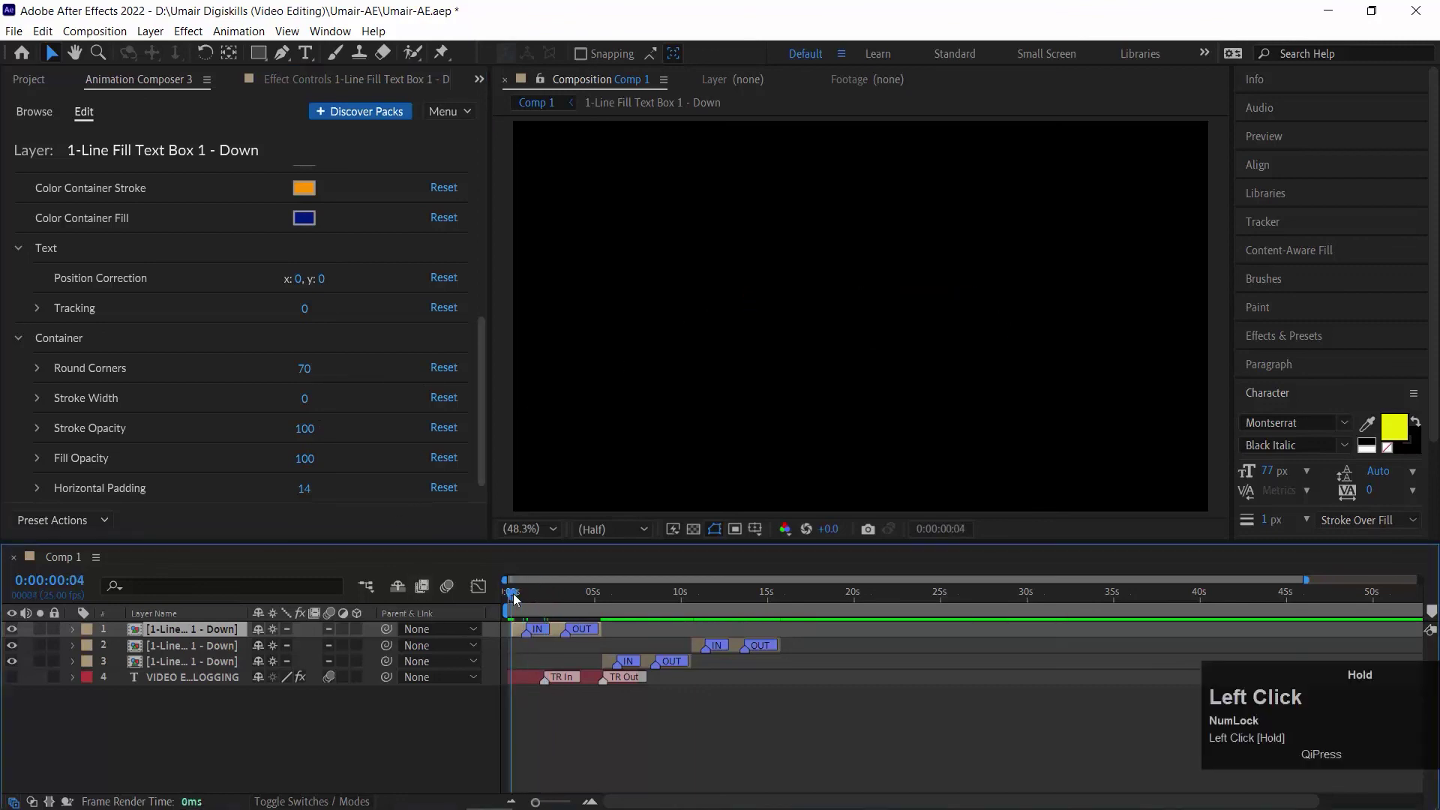
key("space")
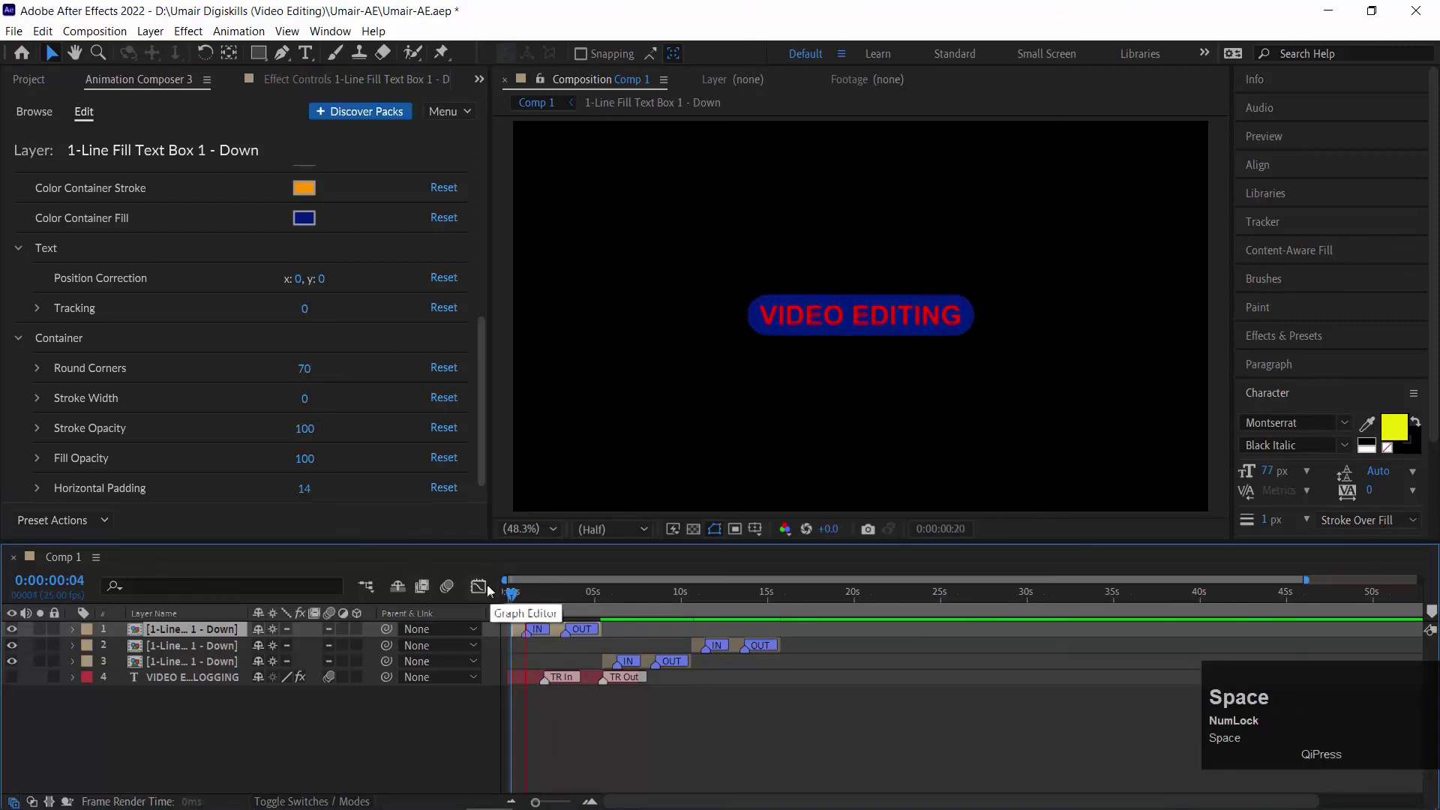
key("space")
left_click_drag(480, 357, 483, 437)
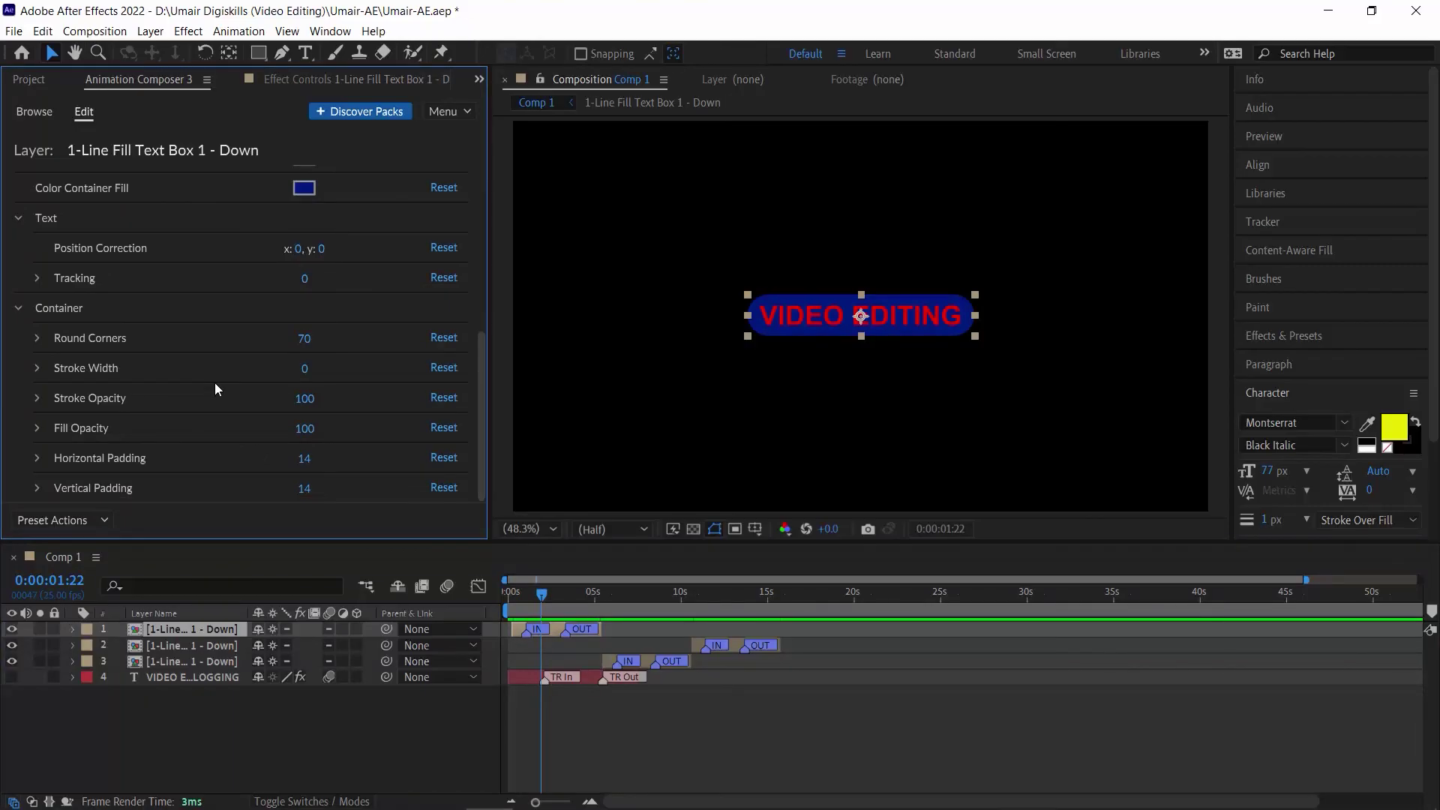
scroll(157, 358, "up", 5)
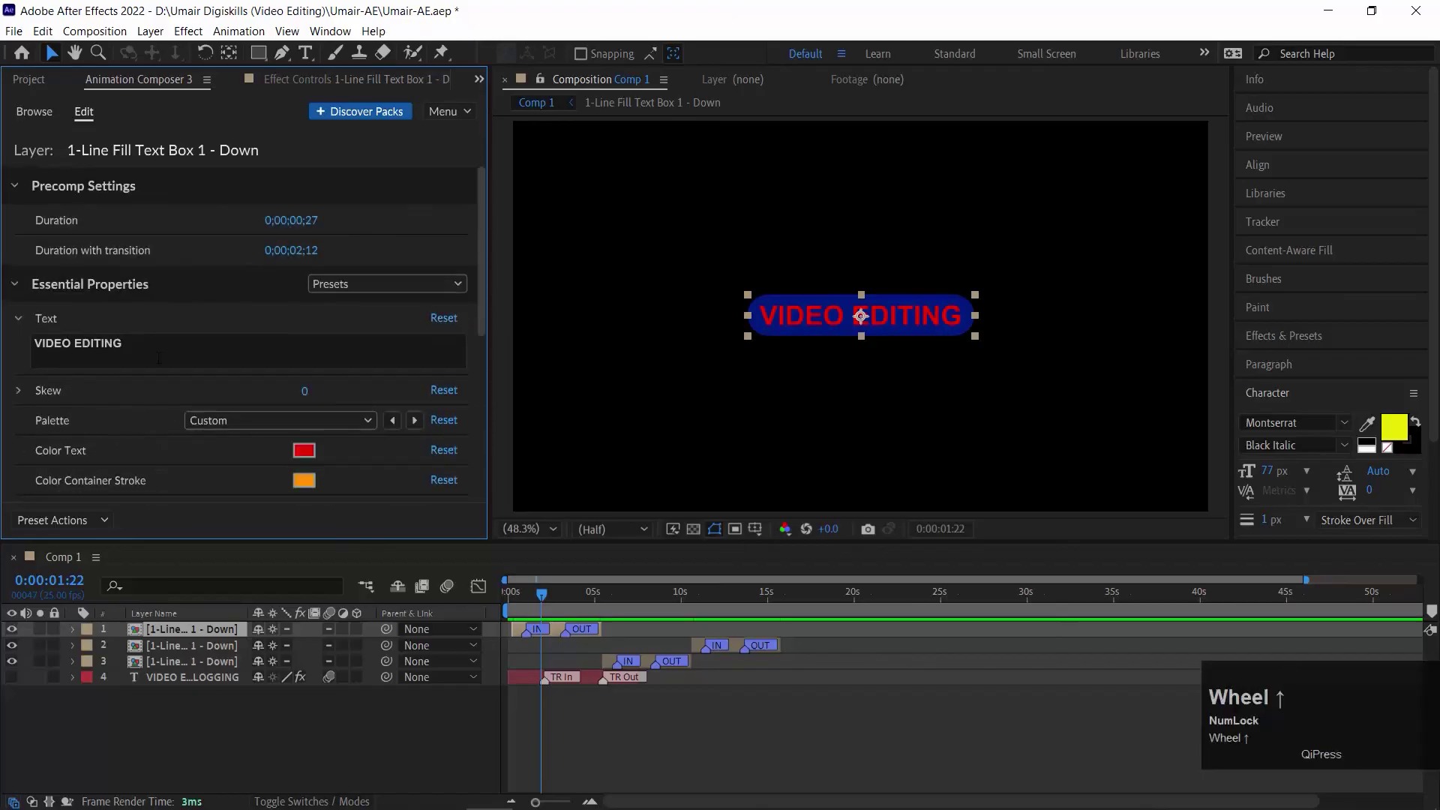
- Browse the Text Boxes presets in the Animation Composer library and preview 1-Line Outline Text Box 2 - Left
left_click(40, 111)
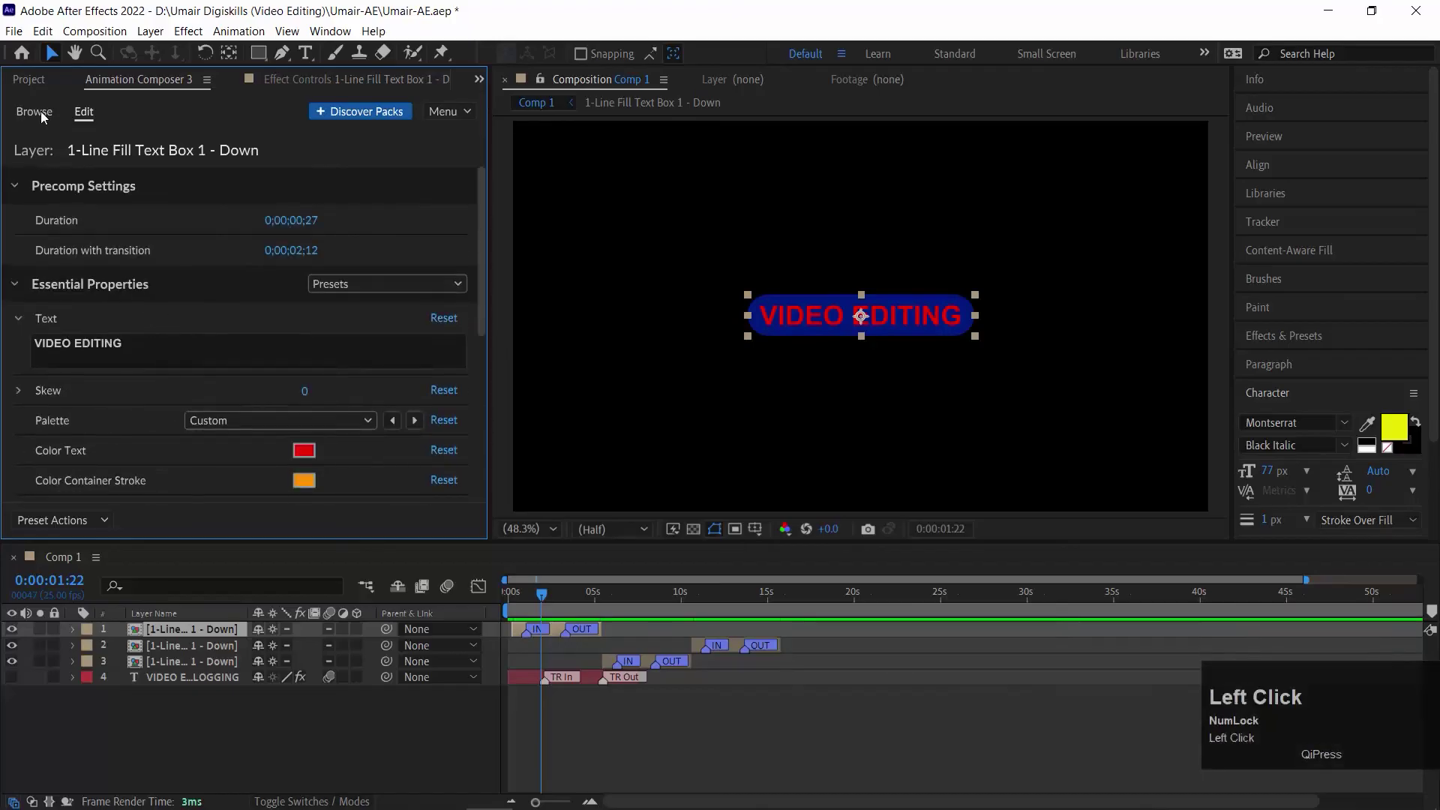
left_click_drag(264, 301, 263, 411)
left_click(141, 220)
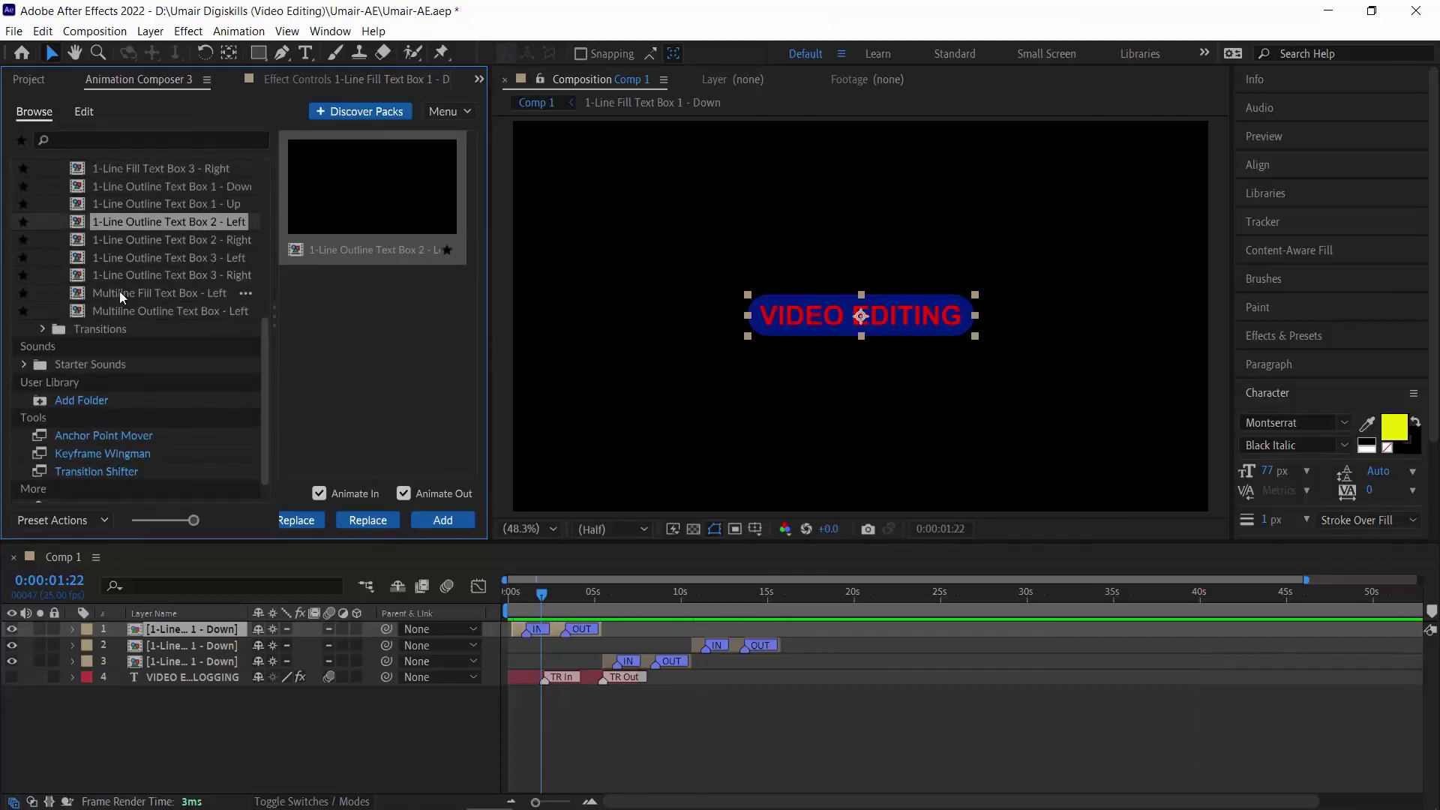
scroll(266, 339, "up", 3)
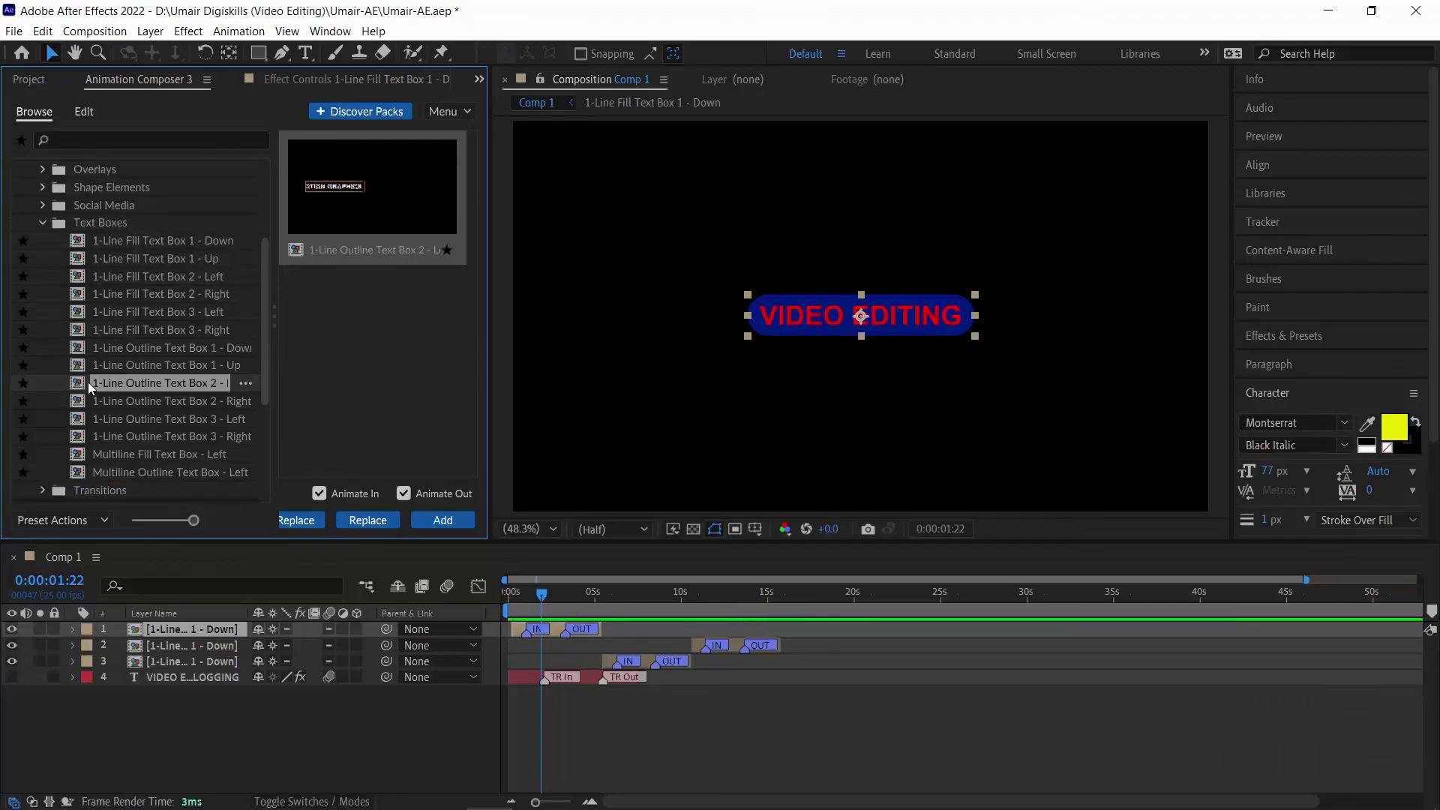